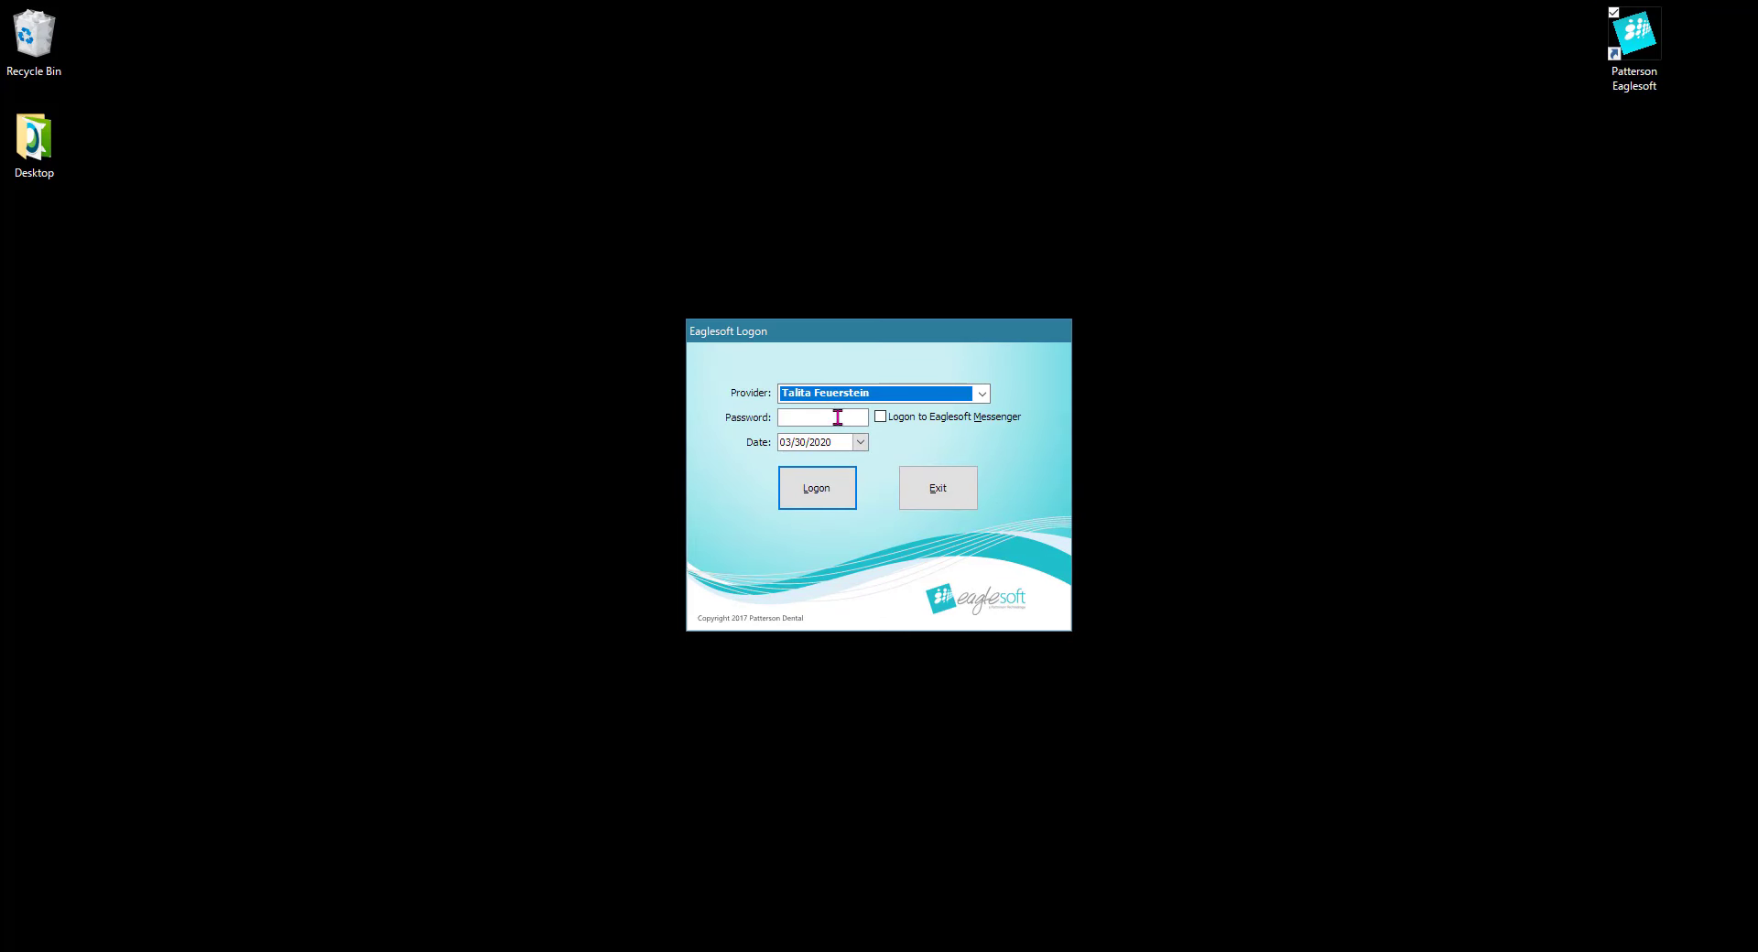
# Enter the provider's account password and log on
pyautogui.click(837, 418)
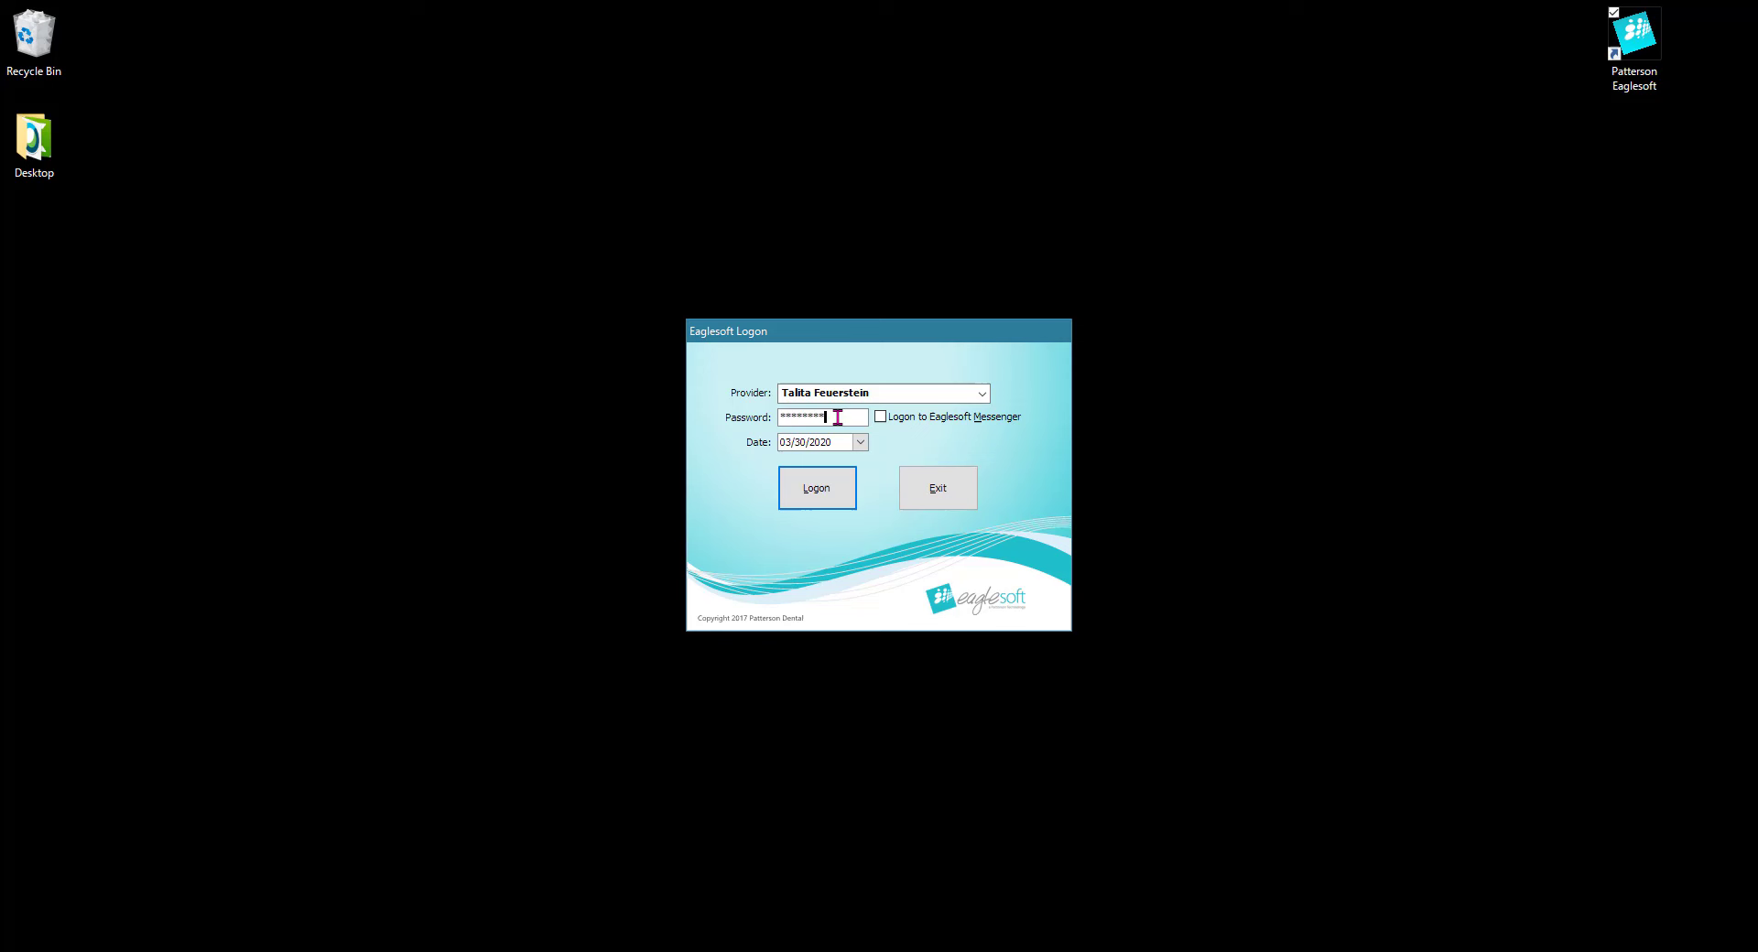
pyautogui.click(816, 493)
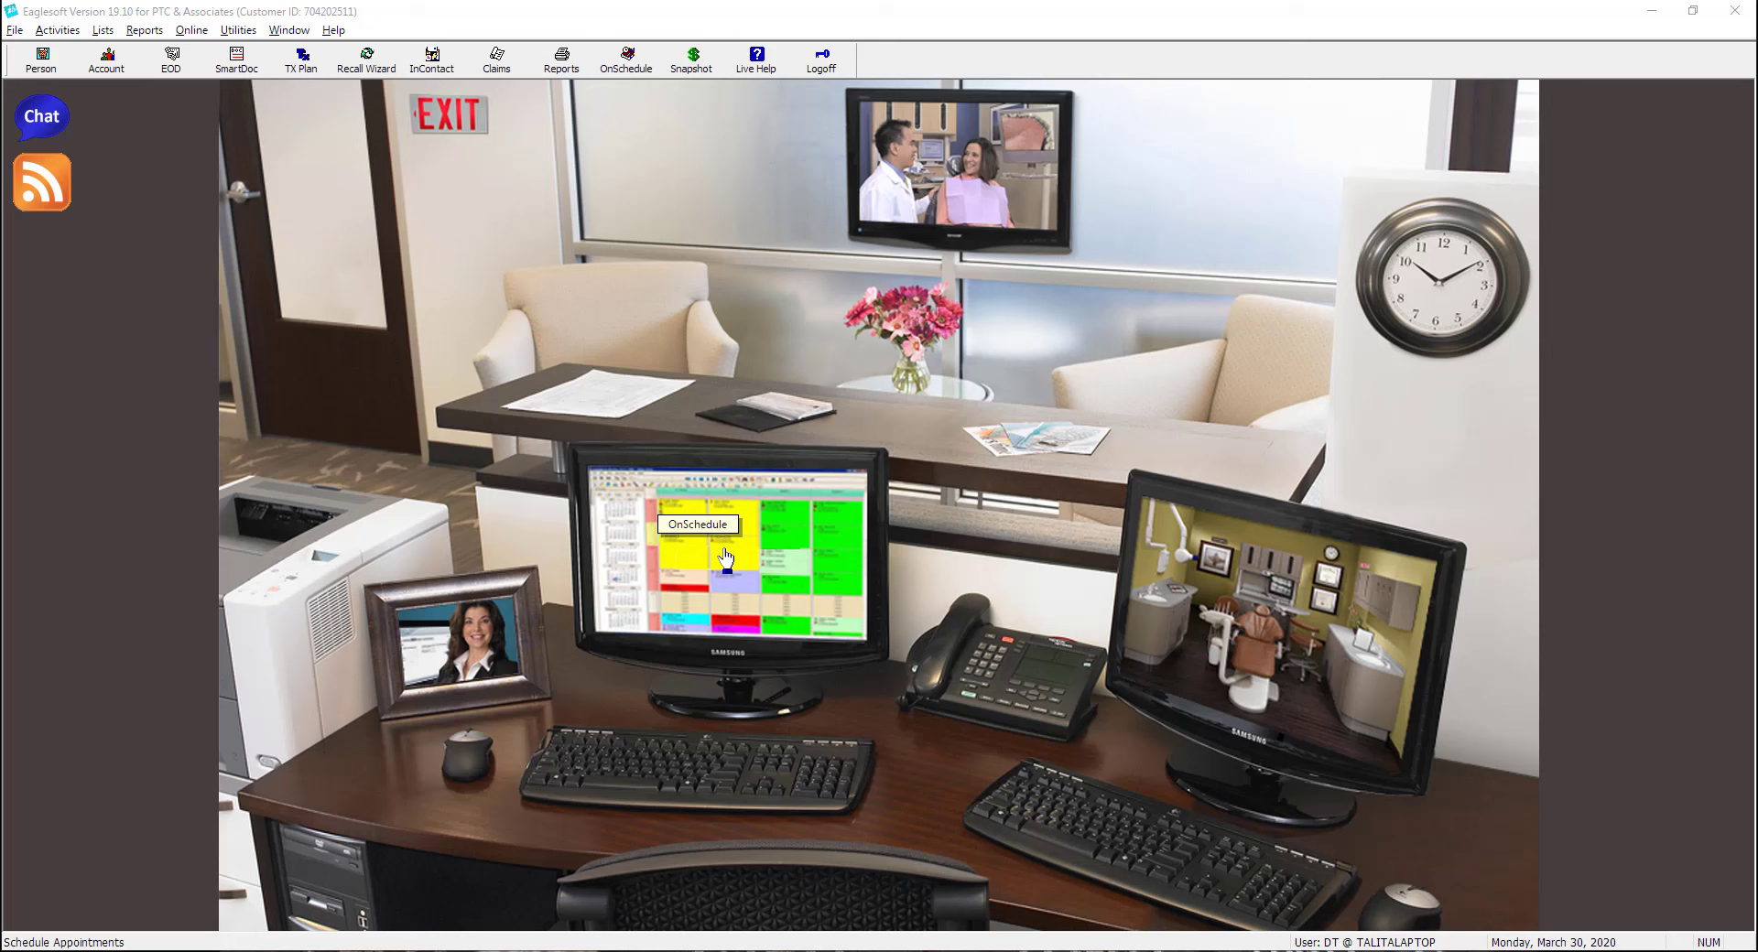
# Show the labels of all front-office areas and open OnSchedule
pyautogui.press('F2')
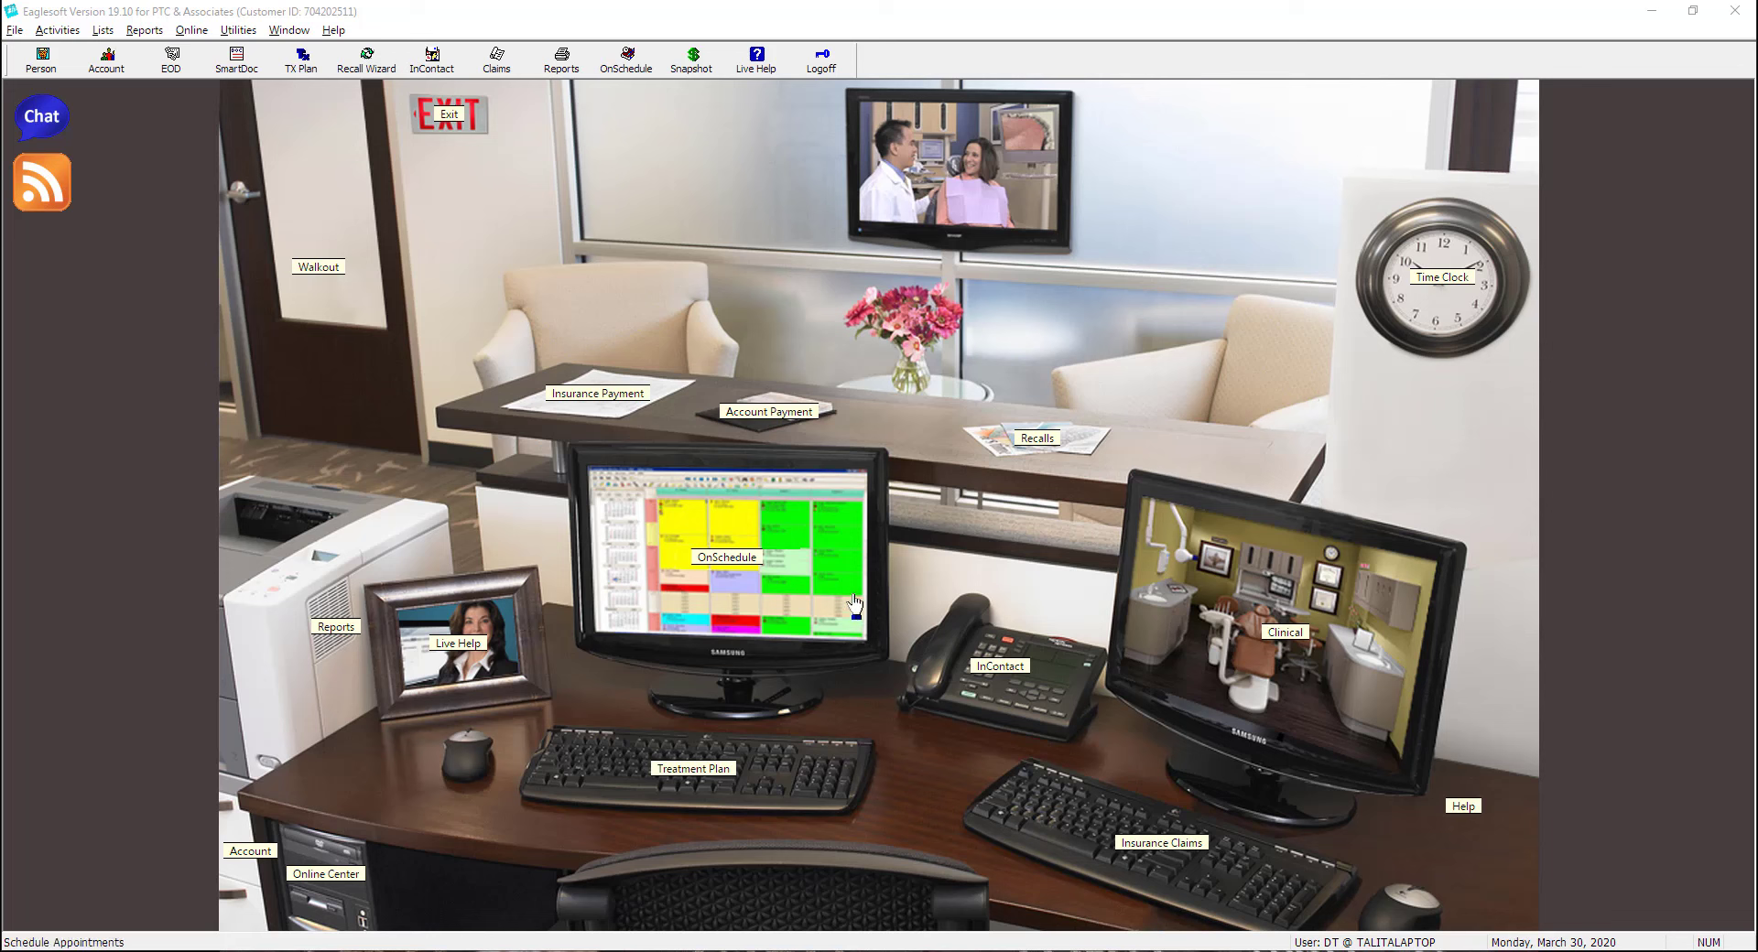
pyautogui.click(727, 562)
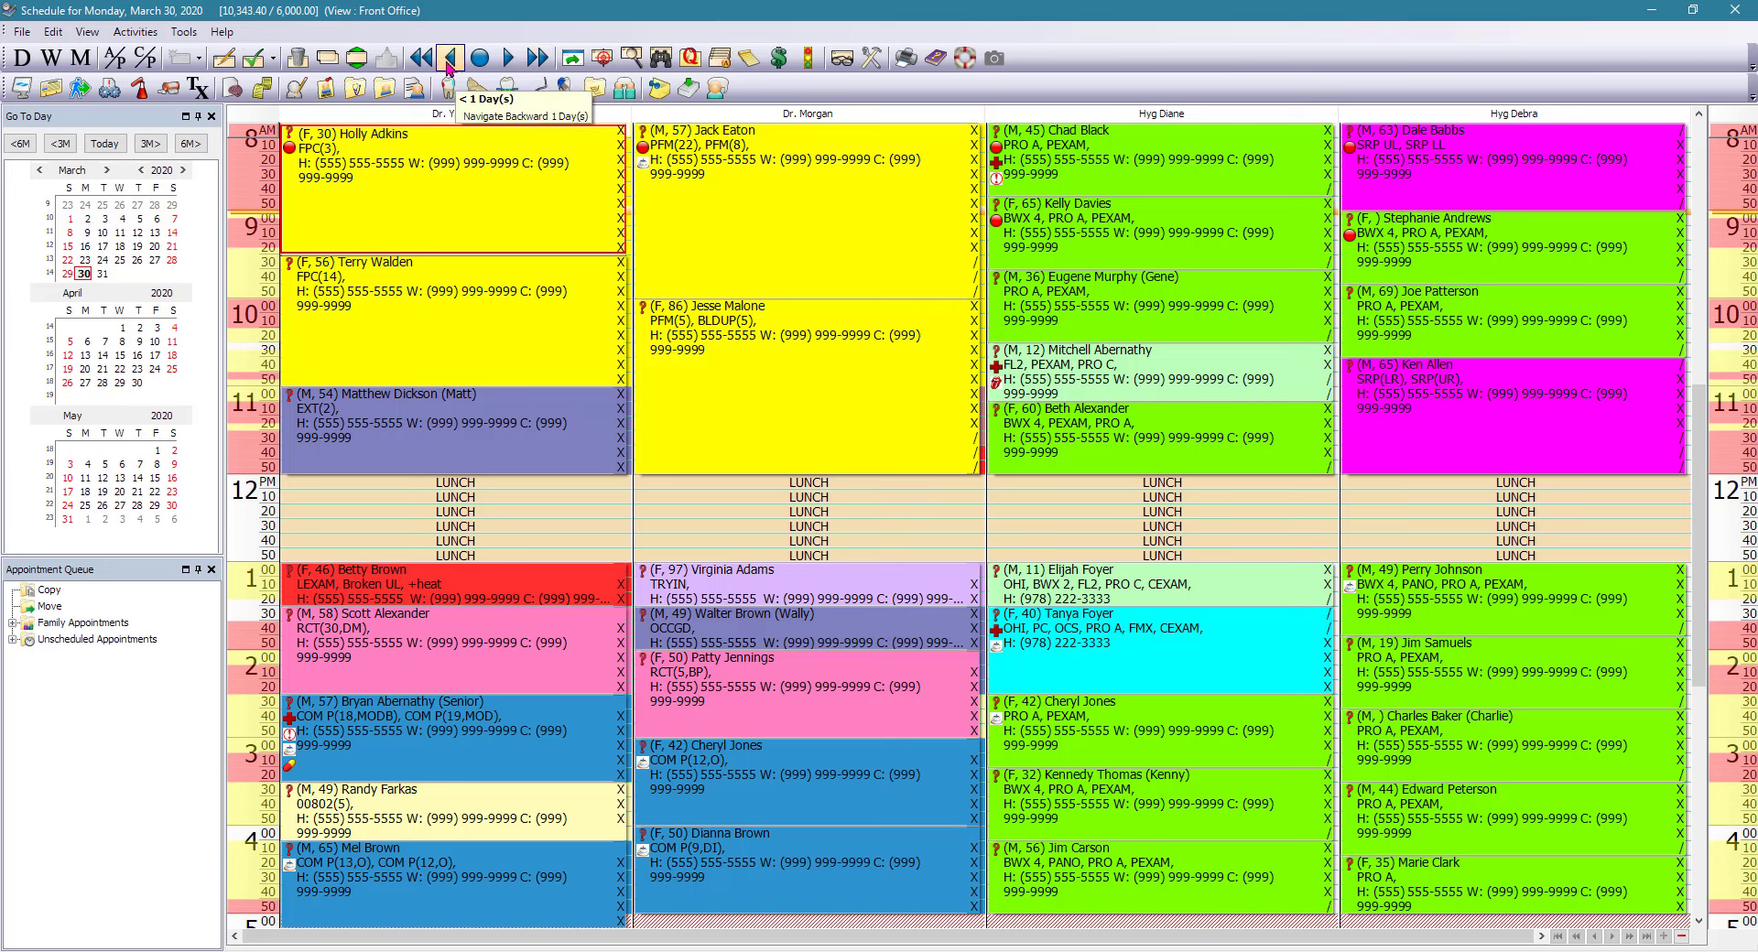
# View appointment details in the first hygiene and second doctor columns, and open the first doctor's 8:00 AM appointment
pyautogui.moveTo(1102, 250)
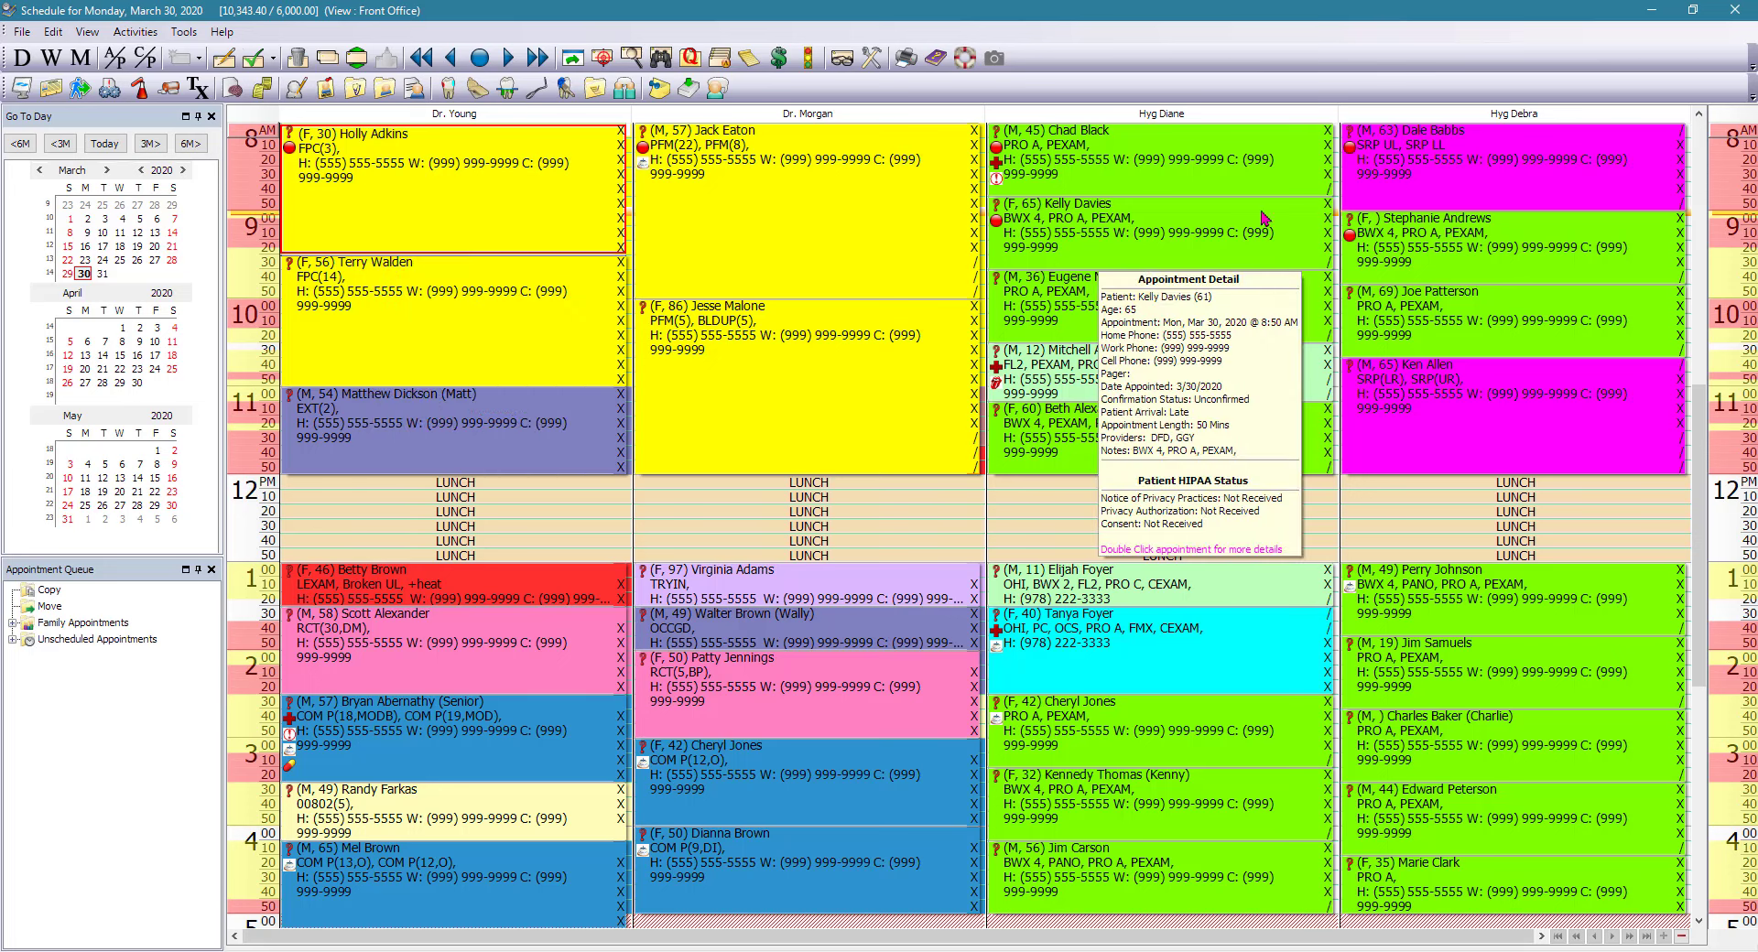
pyautogui.moveTo(885, 212)
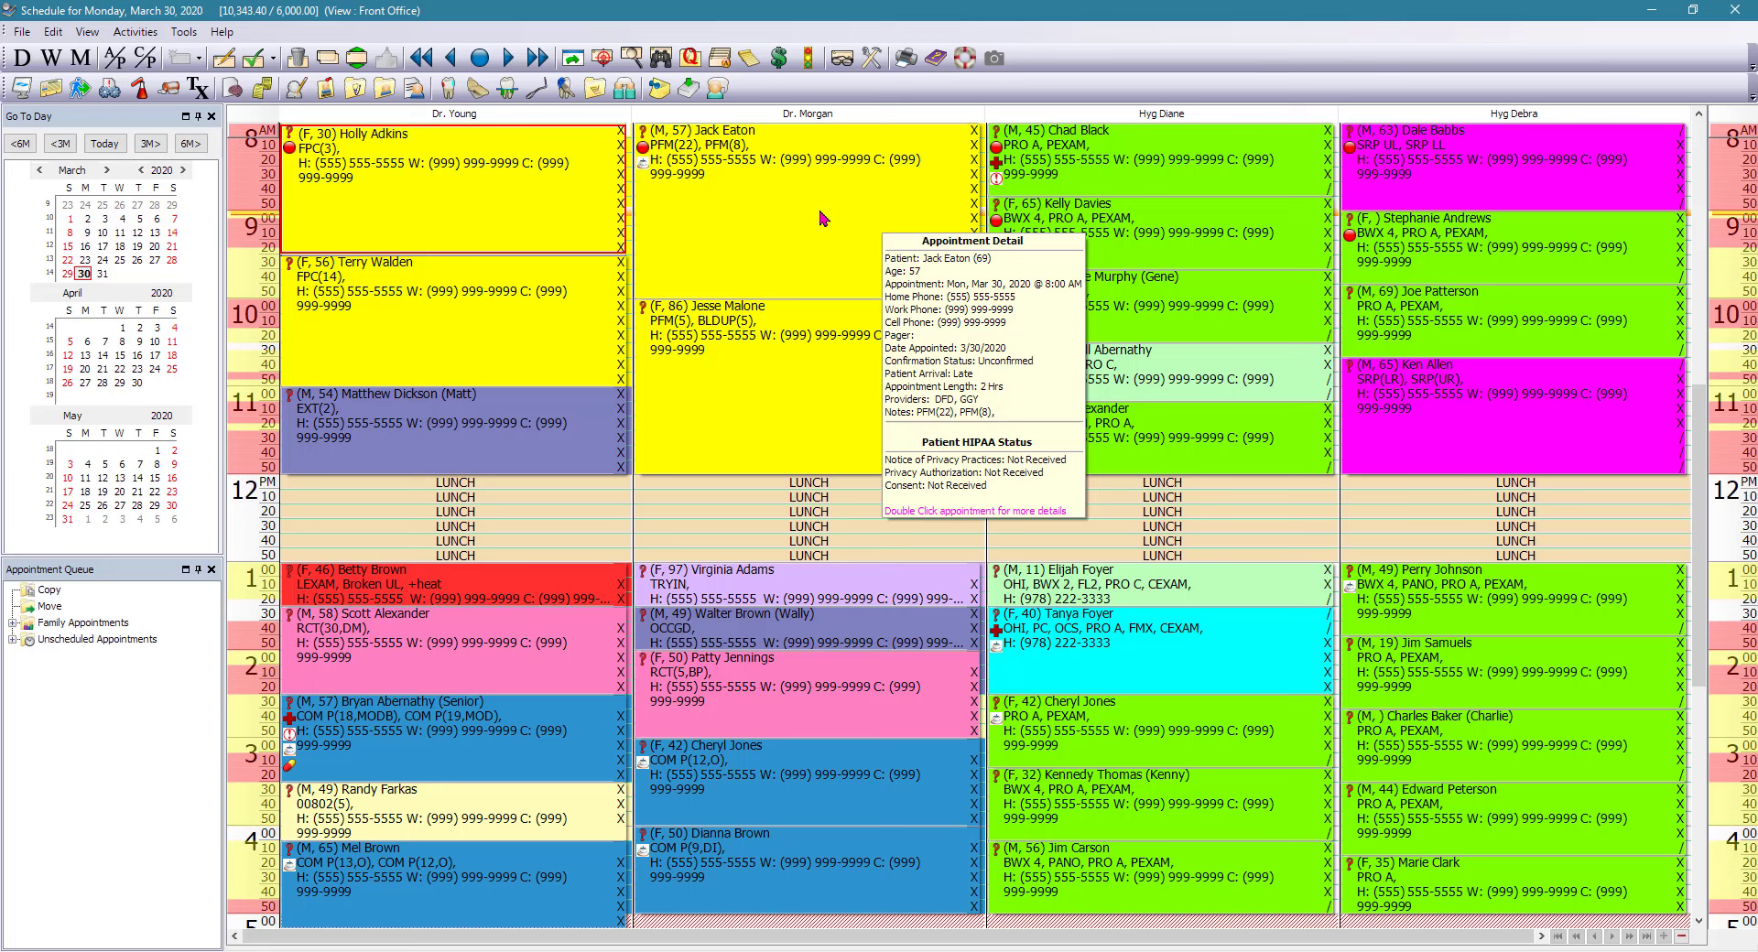
pyautogui.moveTo(612, 229)
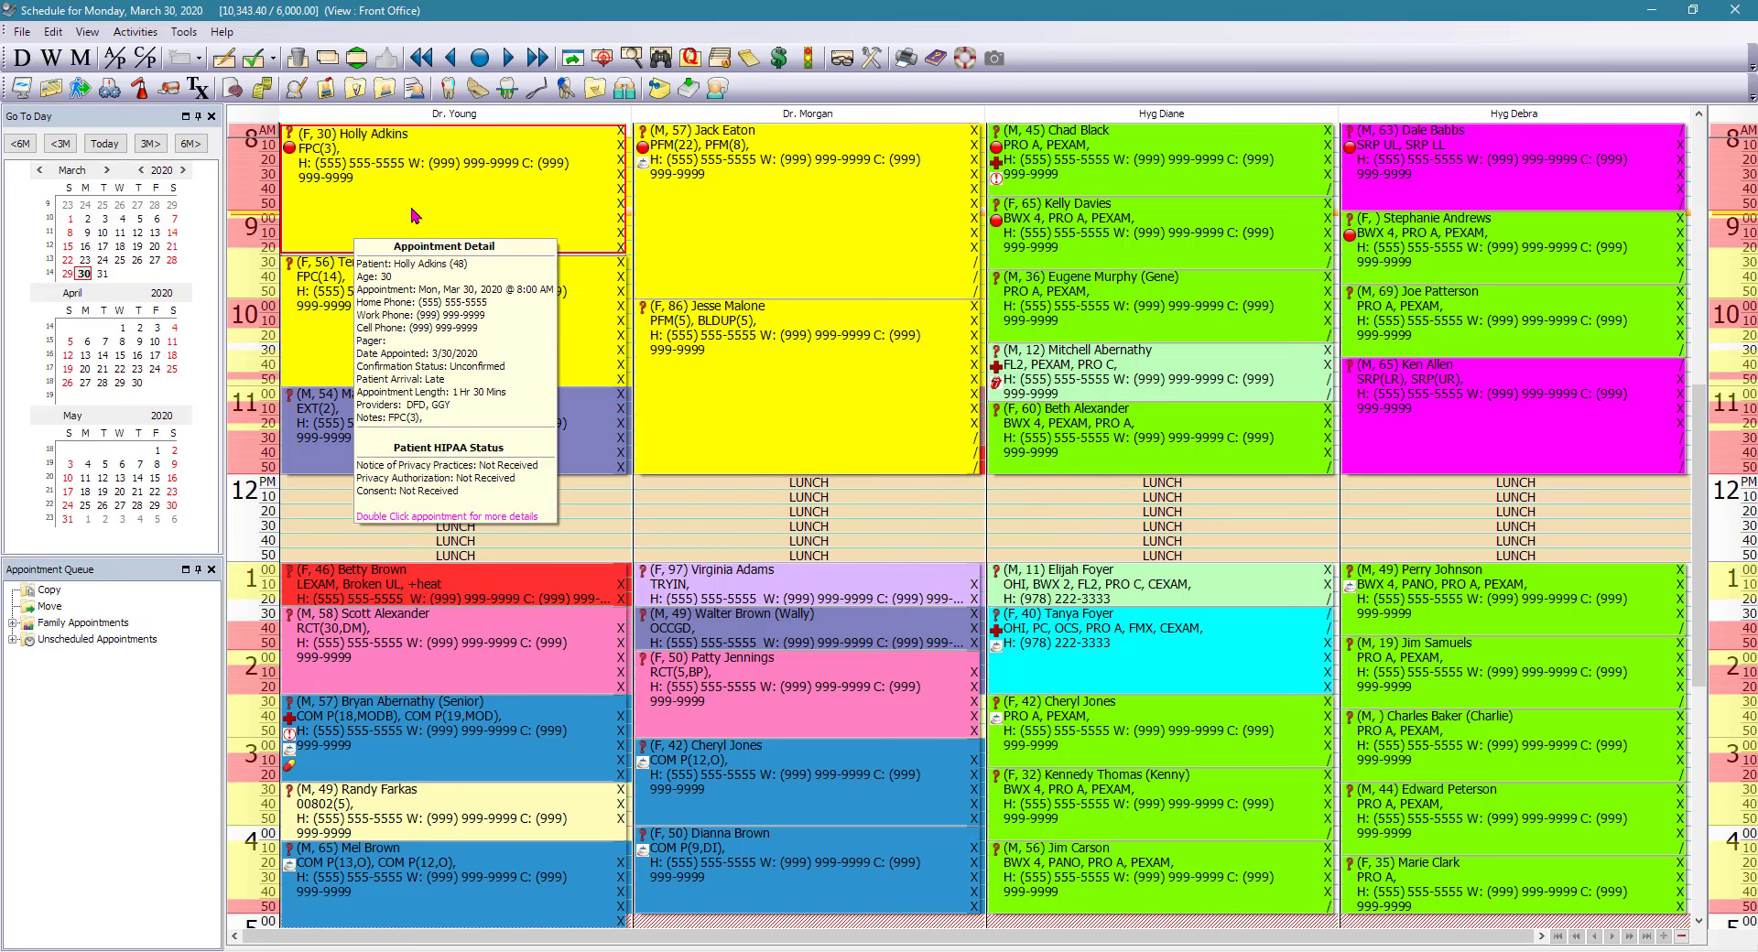
pyautogui.doubleClick(470, 197)
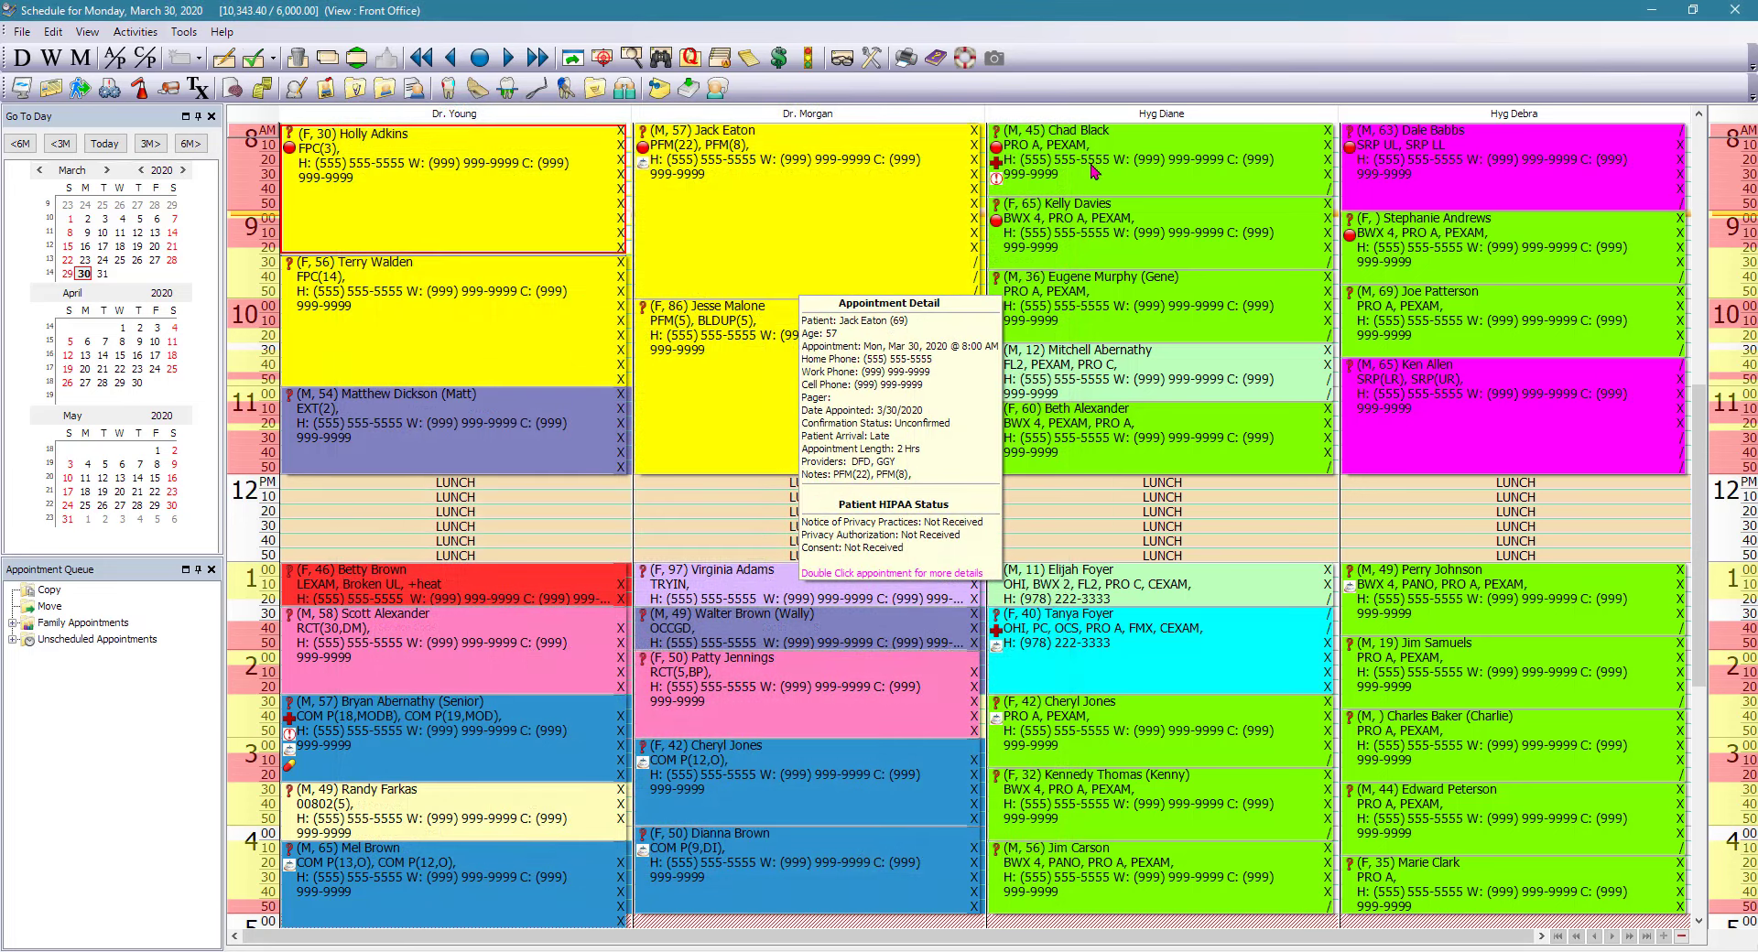
# Open the dental chart of the first hygiene column's 8:00 AM patient, dismiss the alerts, and select tooth 2
pyautogui.moveTo(1103, 167)
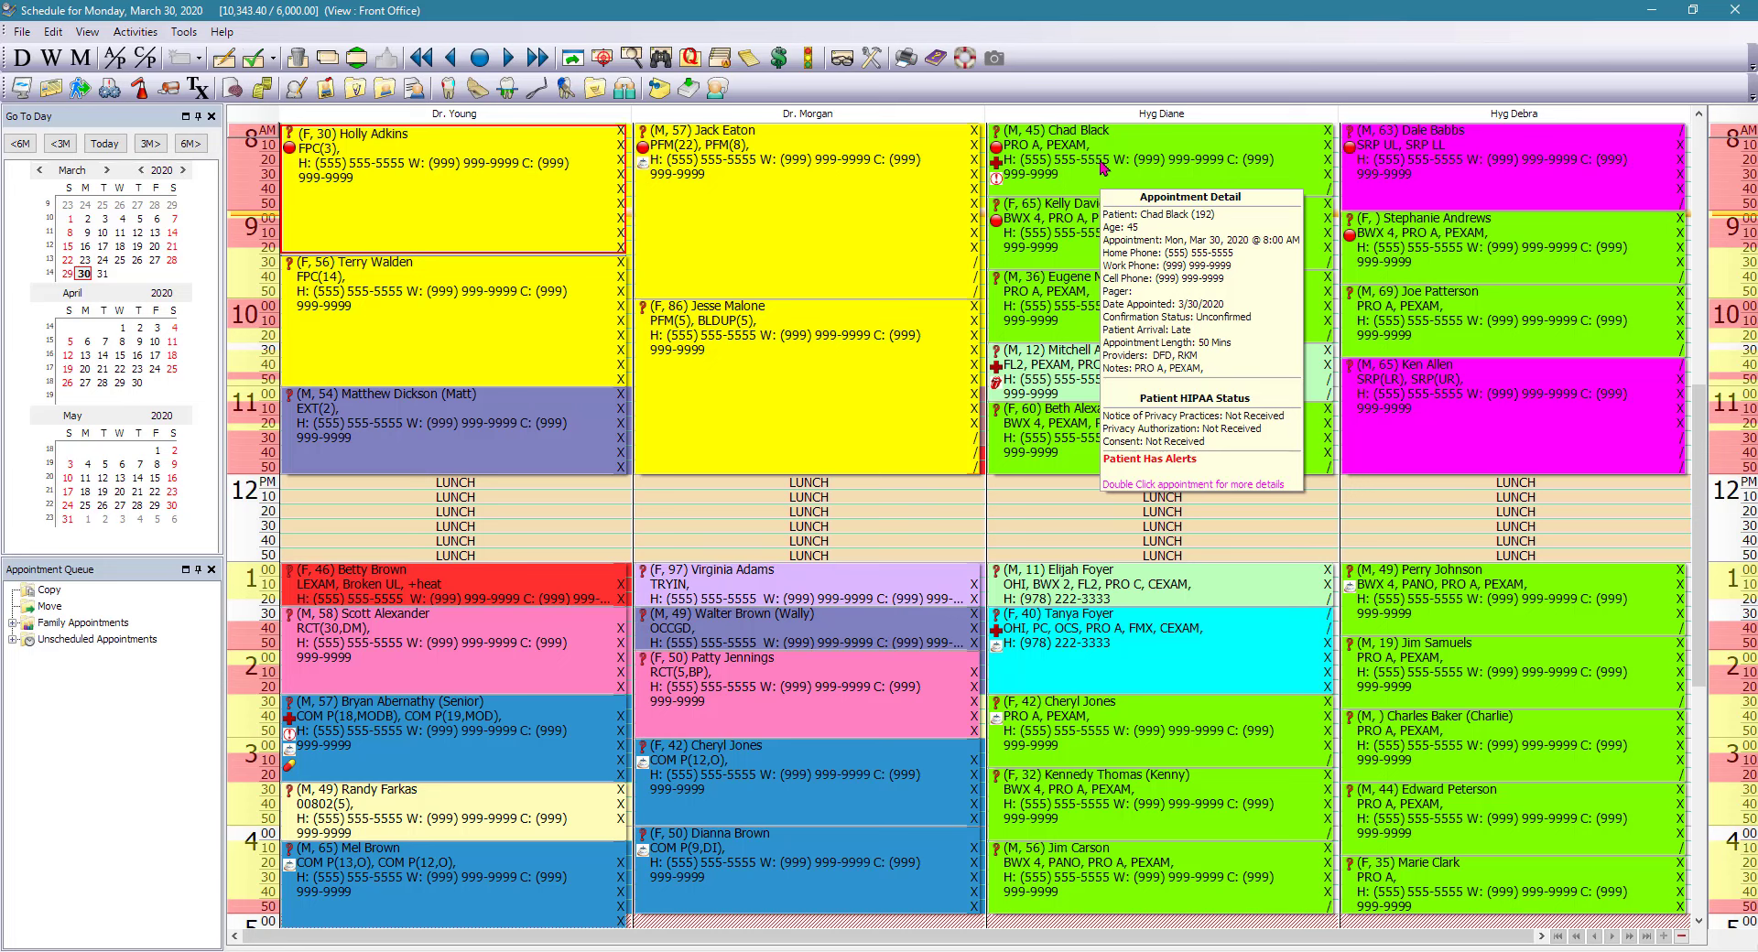
pyautogui.click(1103, 167)
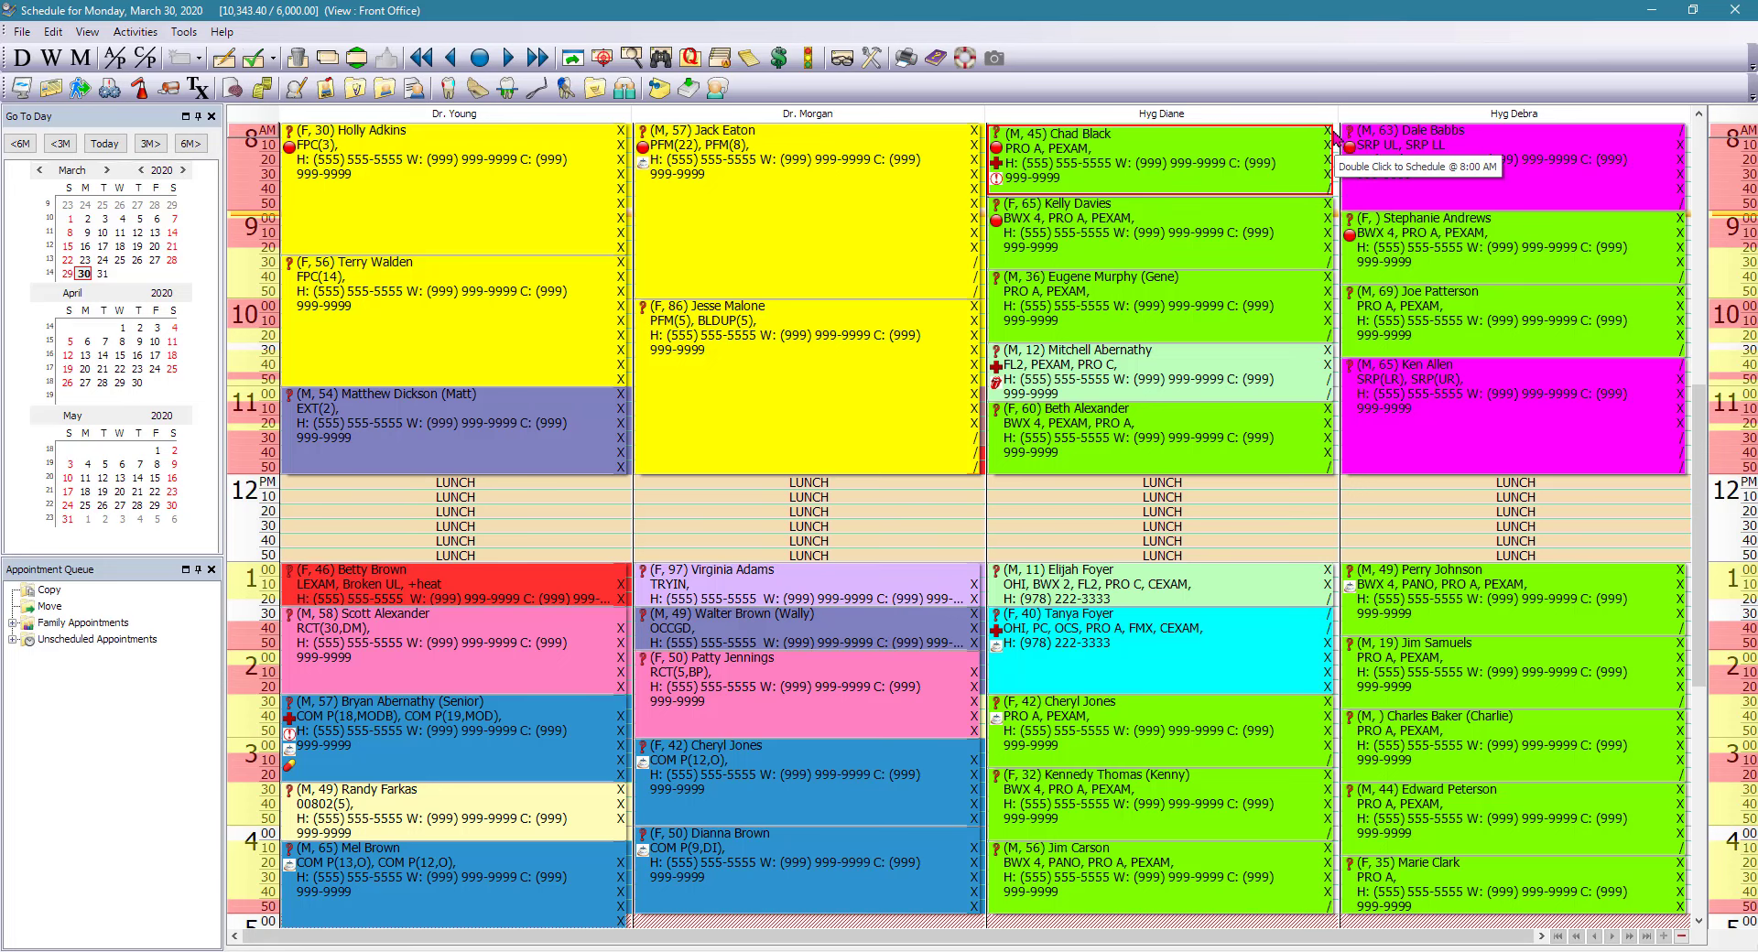
pyautogui.moveTo(1298, 157)
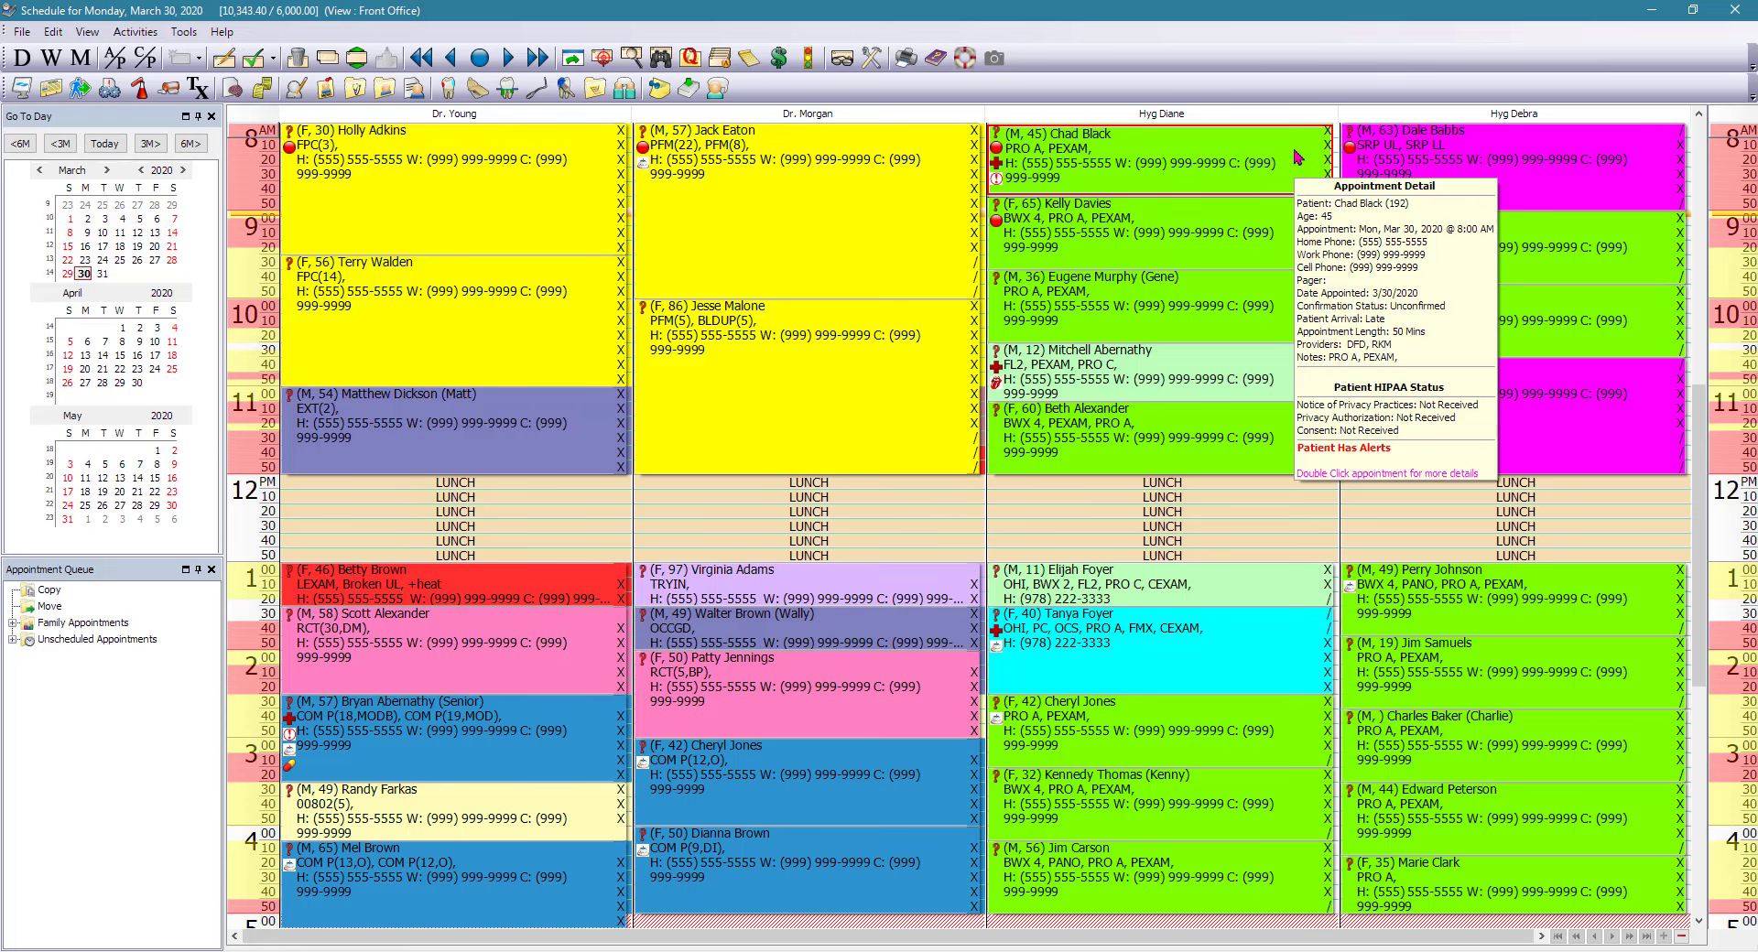
pyautogui.click(449, 89)
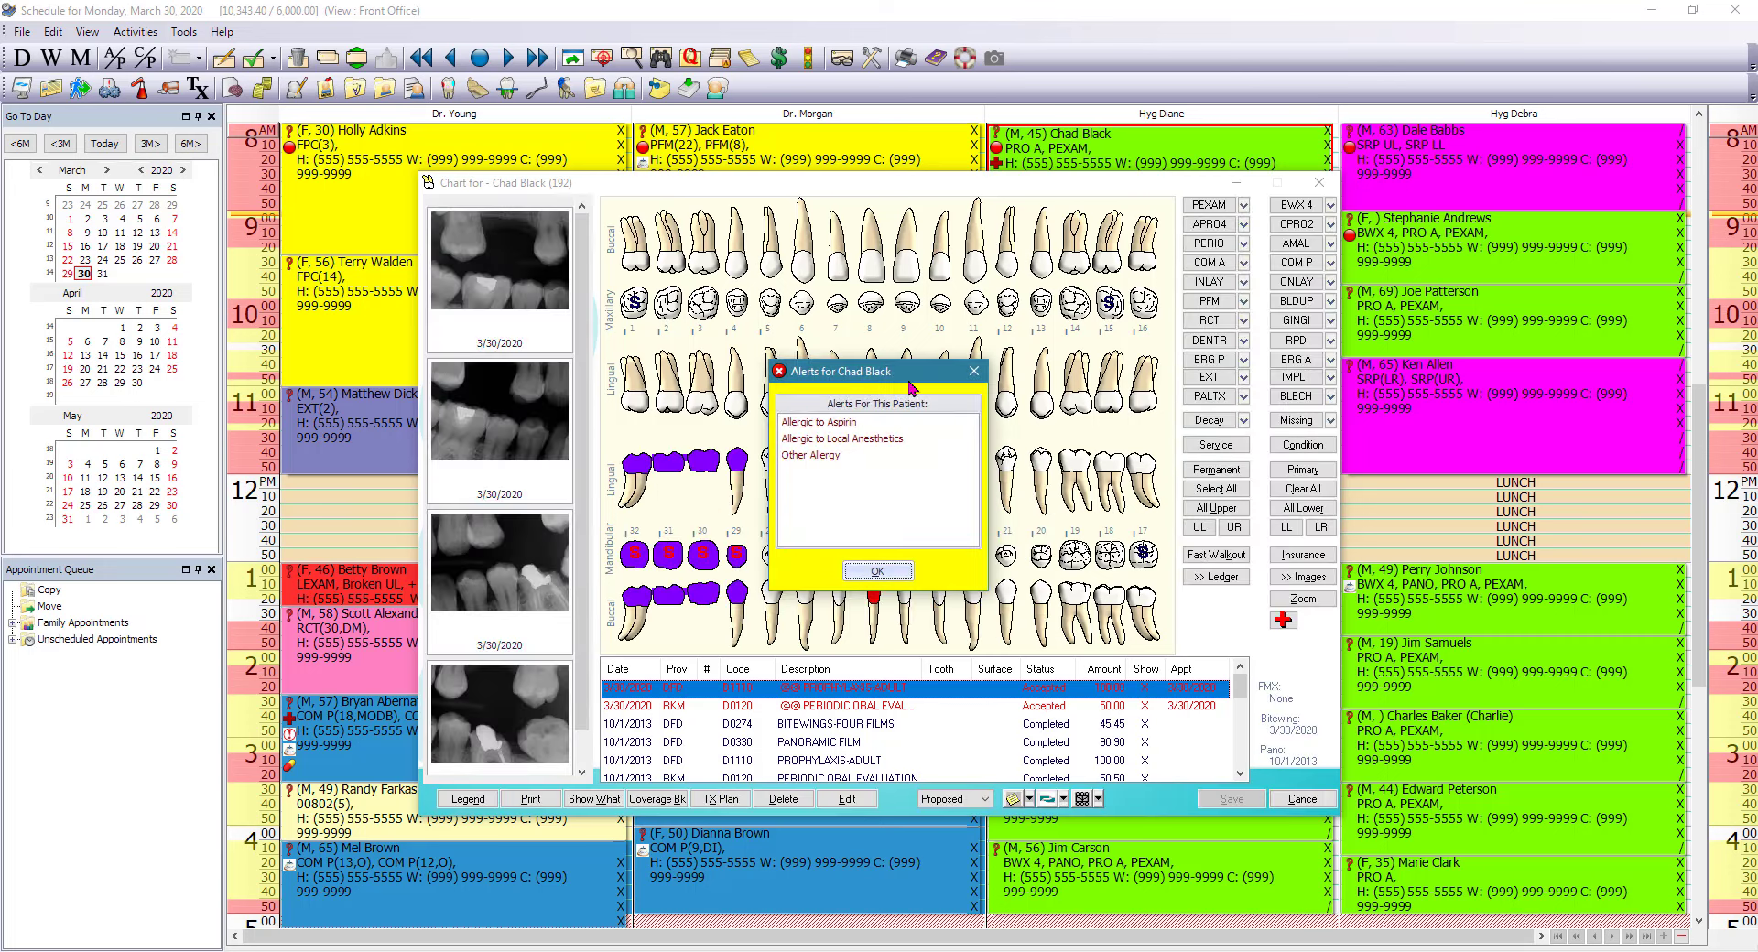
pyautogui.click(973, 371)
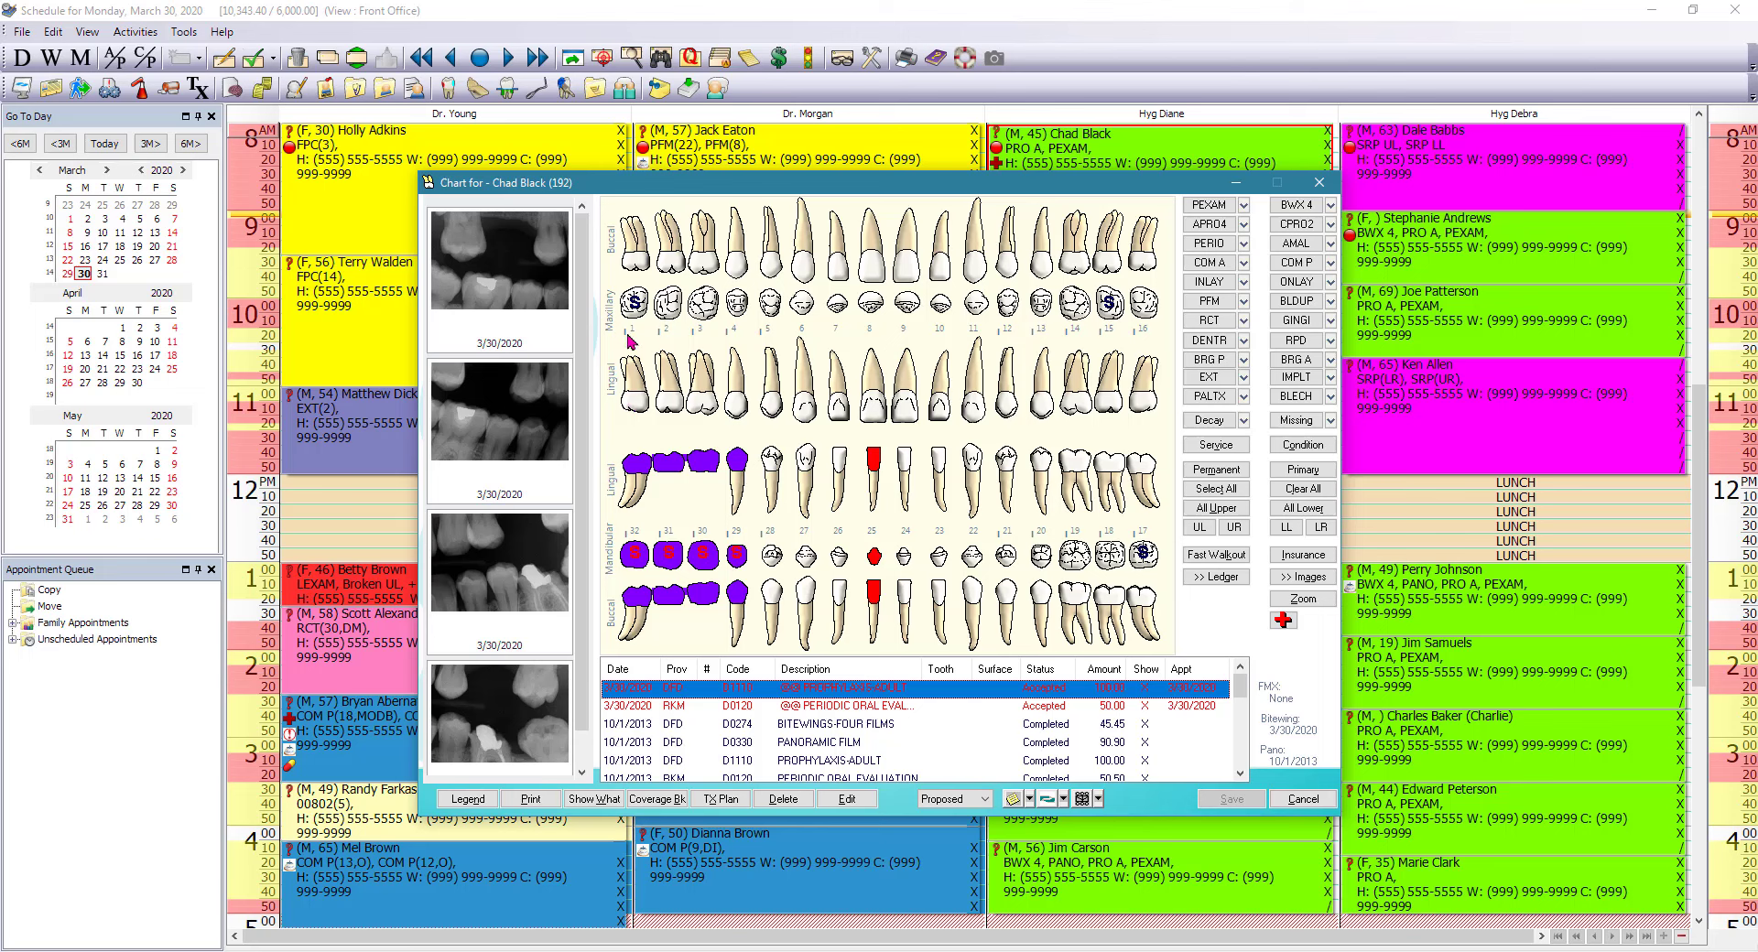
pyautogui.click(673, 313)
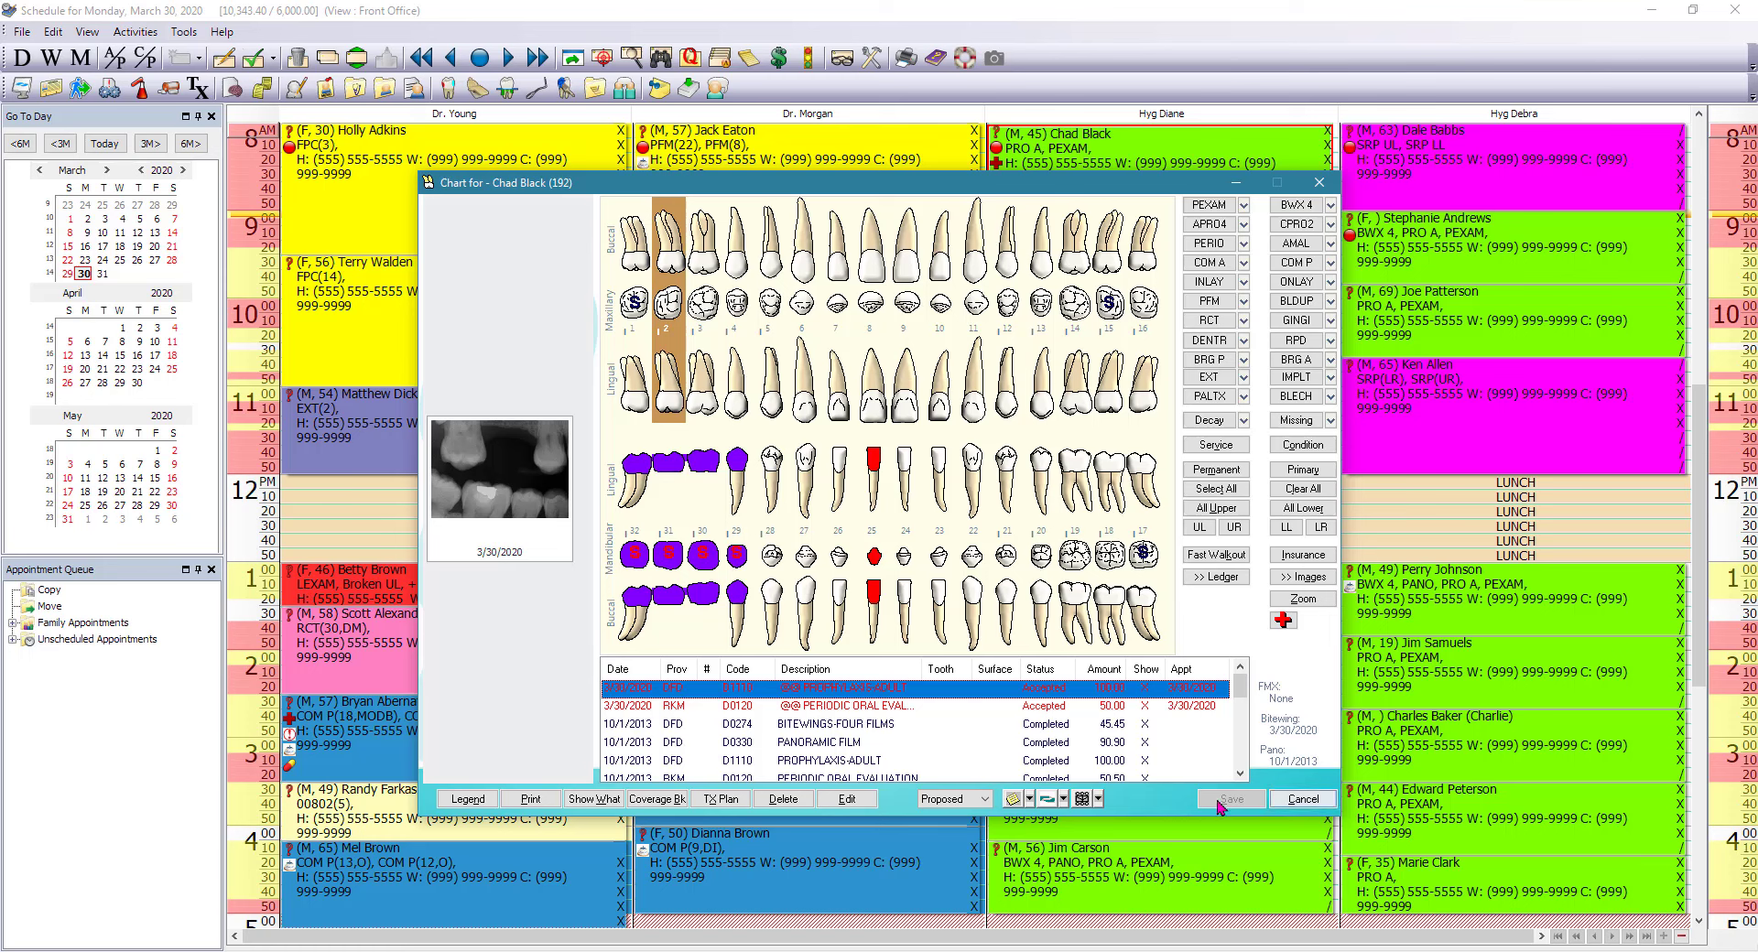
# Open a new Perio exam from the patient's chart, dismiss the alerts, and cancel the exam
pyautogui.click(1099, 800)
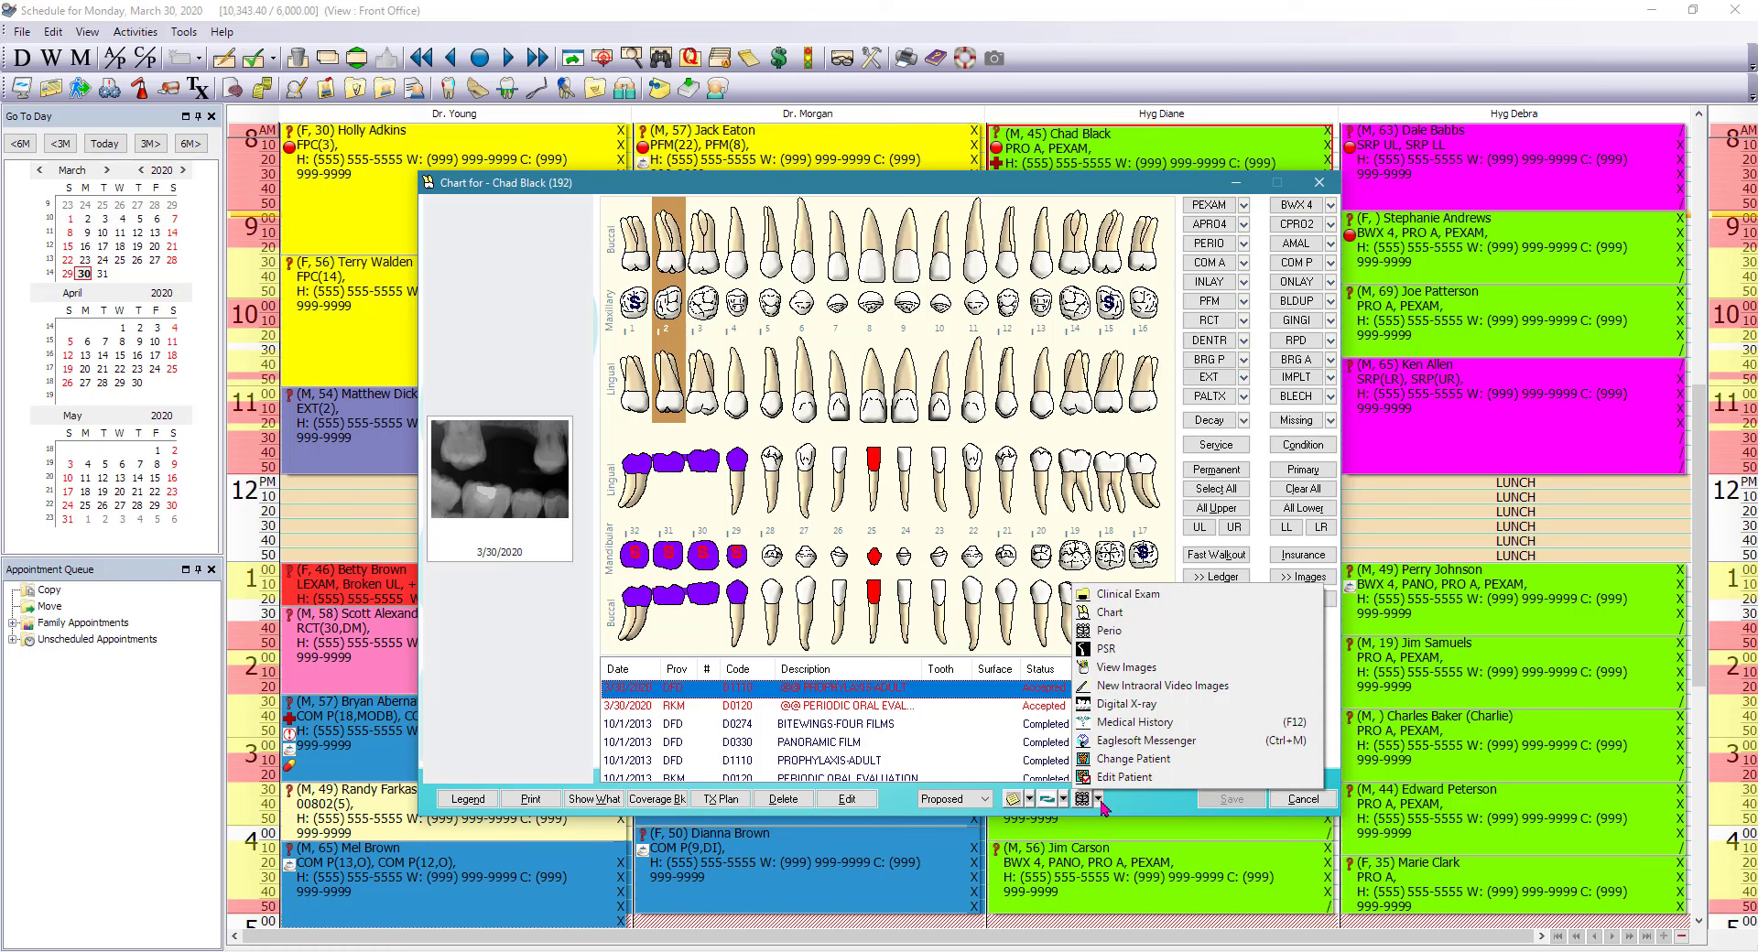
pyautogui.click(1131, 634)
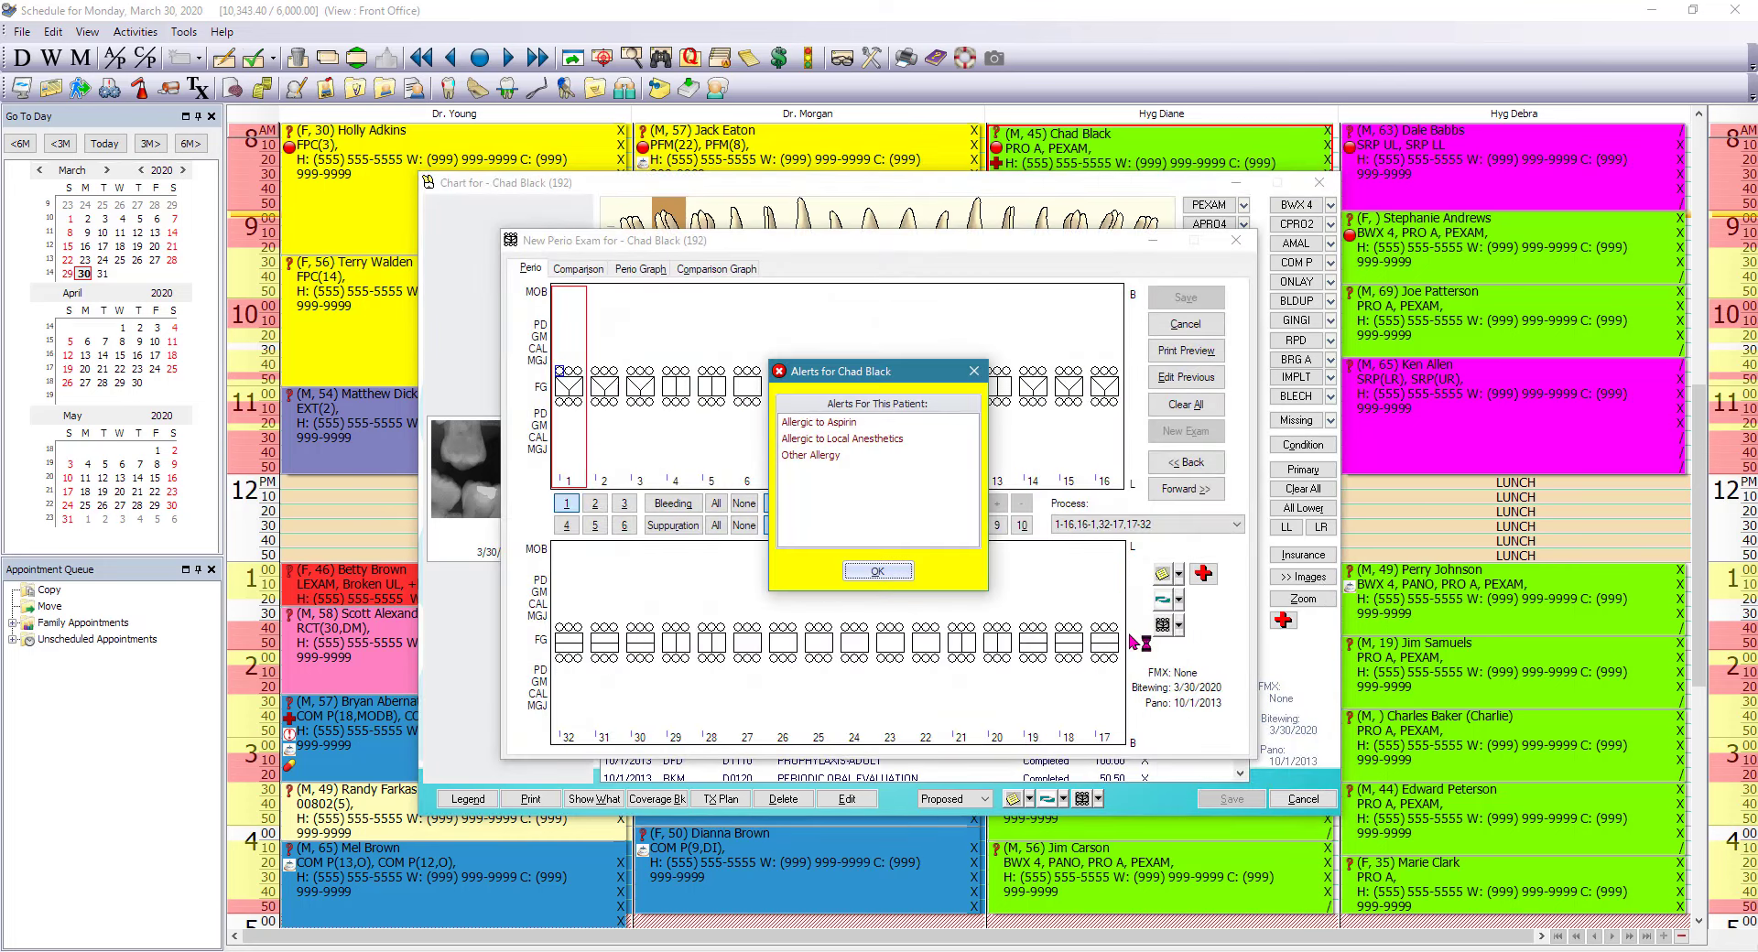
pyautogui.click(898, 572)
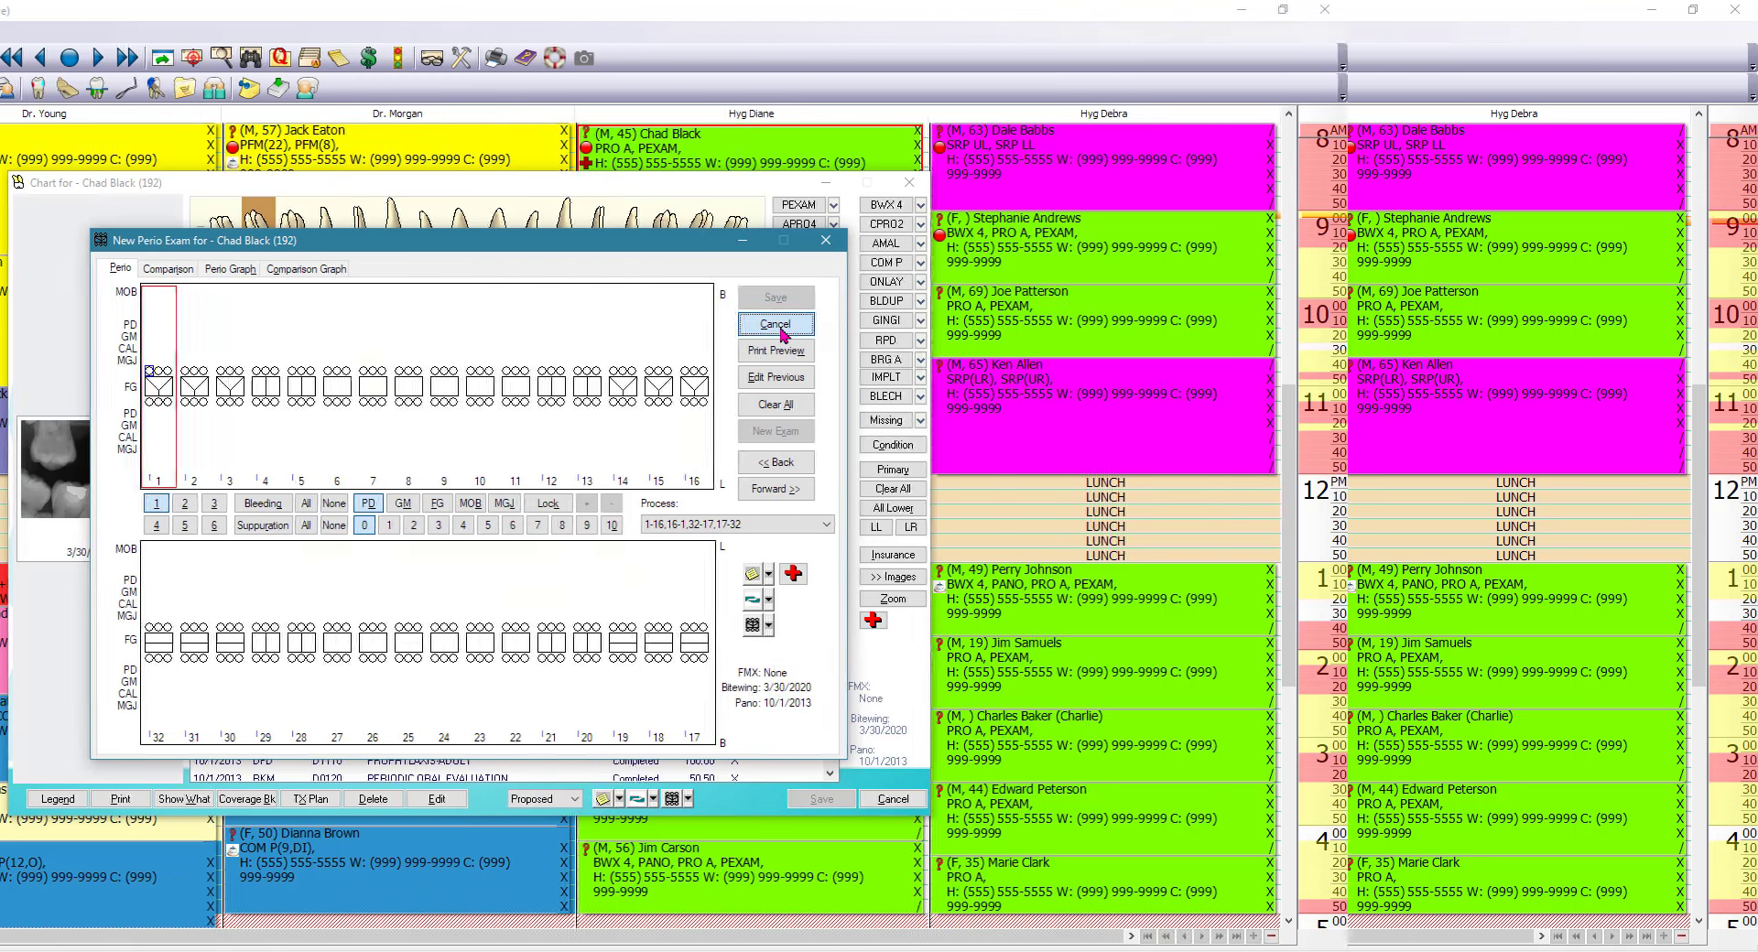
pyautogui.click(1186, 324)
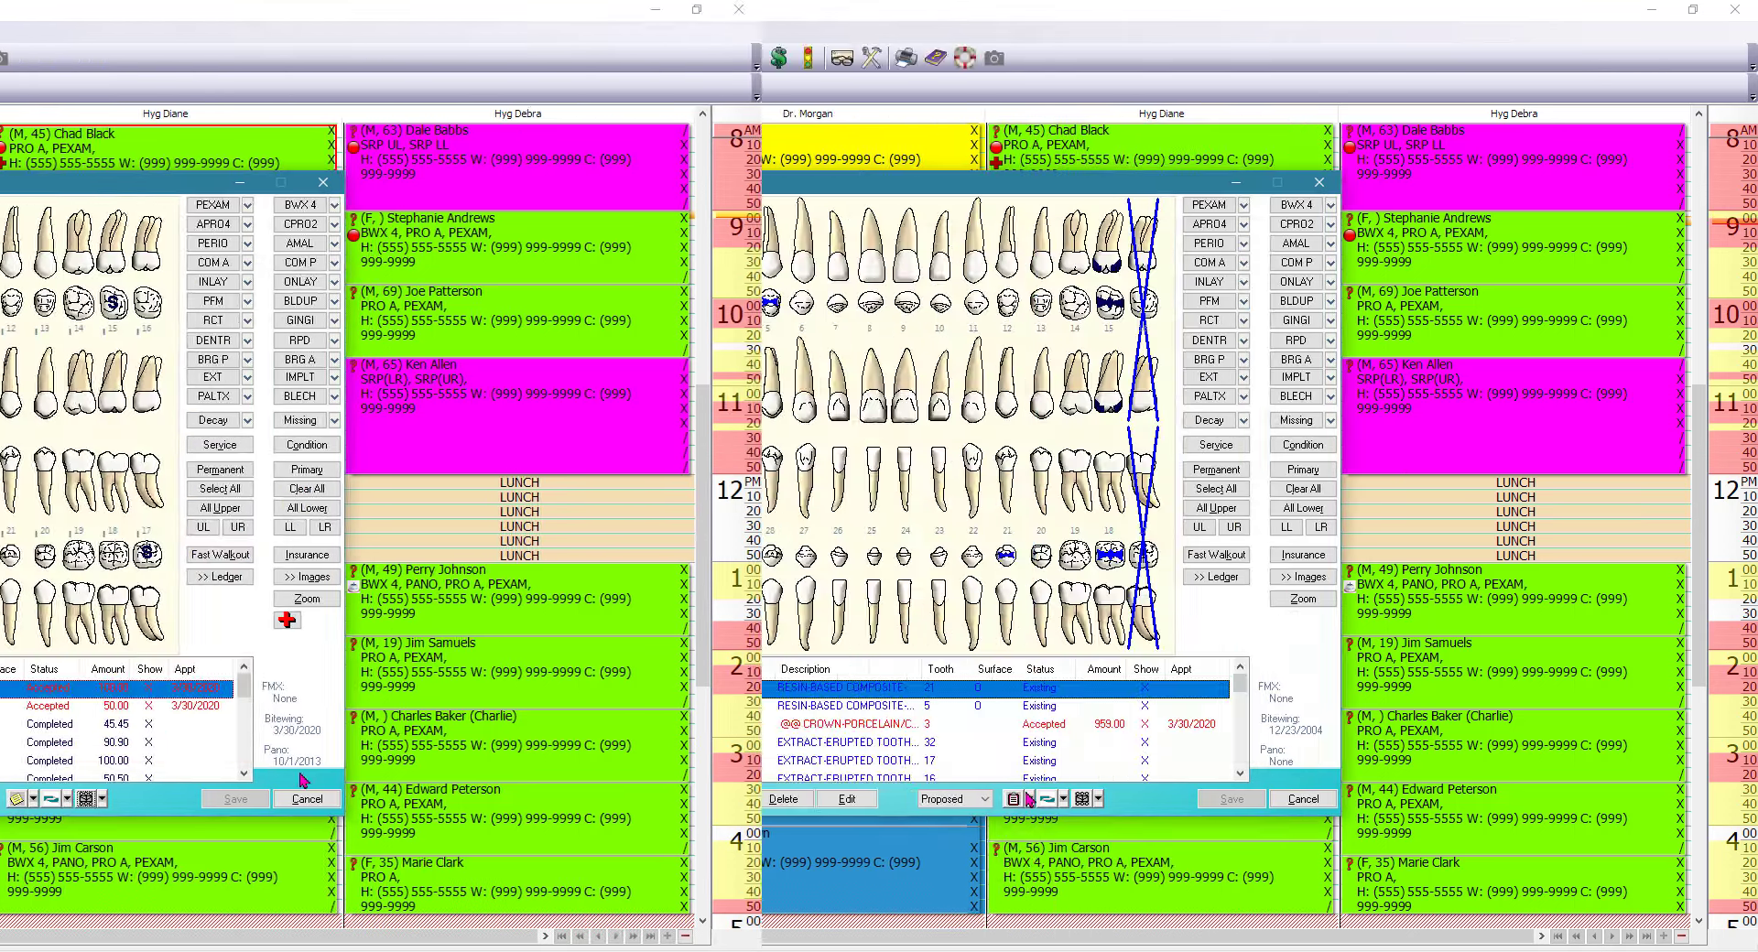
# Open Note History from the first doctor's 8:00 AM patient's chart and filter out General, Contract and Account notes
pyautogui.click(1031, 799)
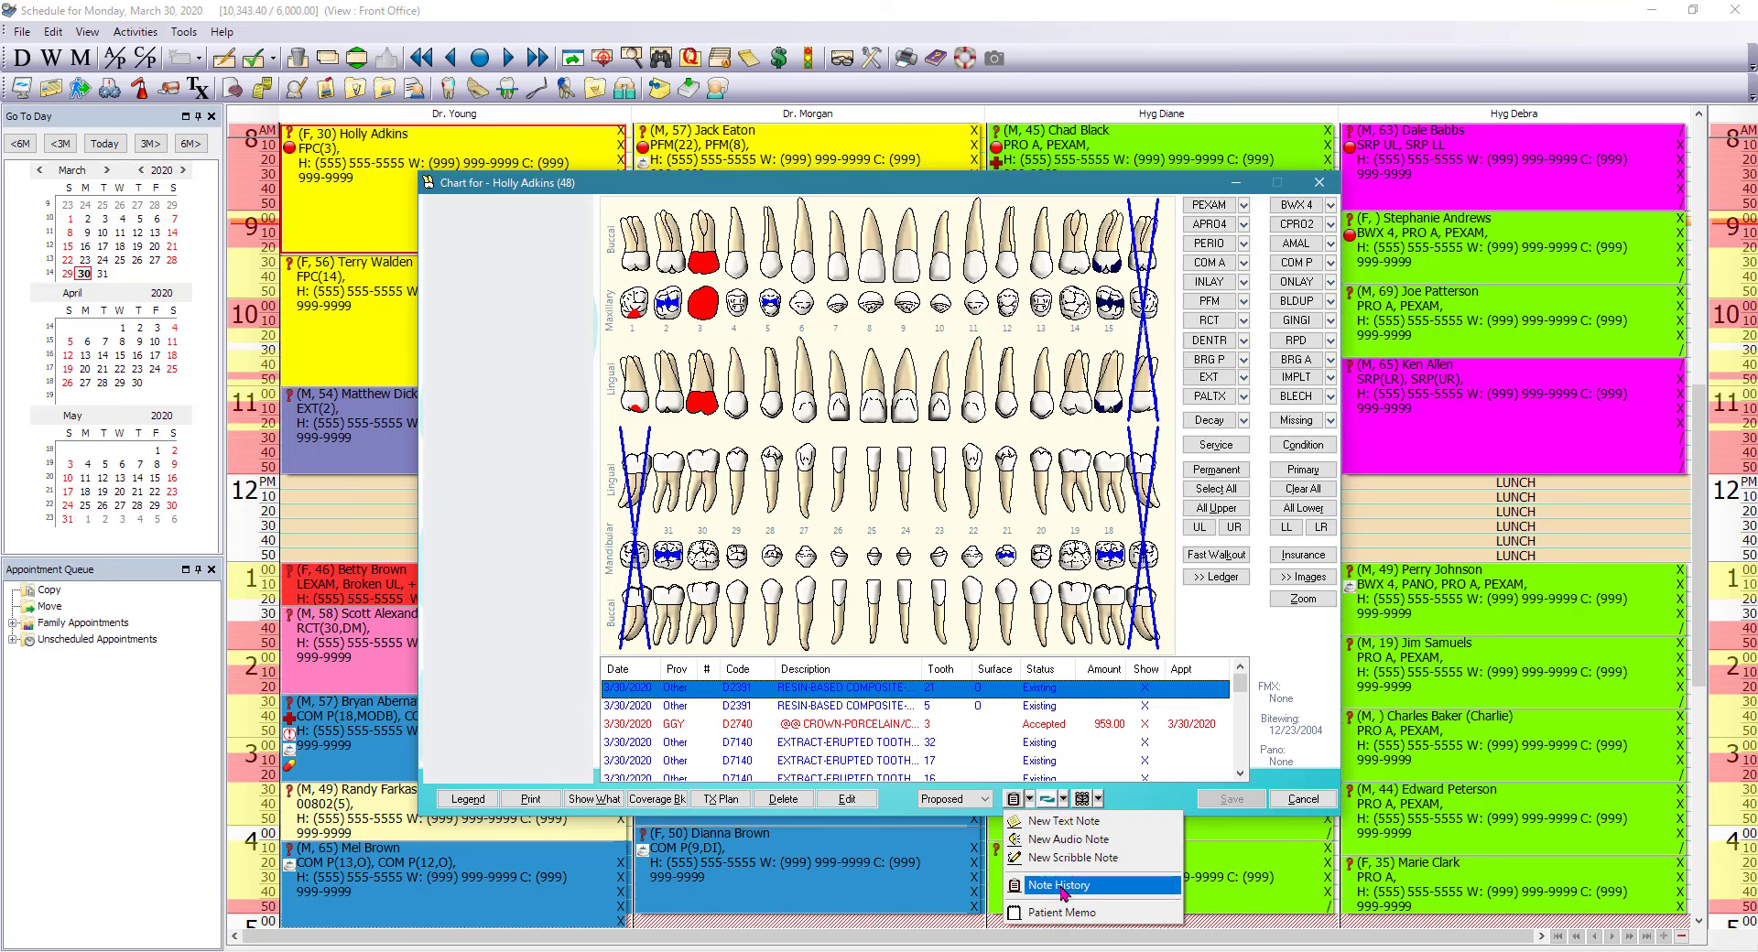
pyautogui.click(1065, 890)
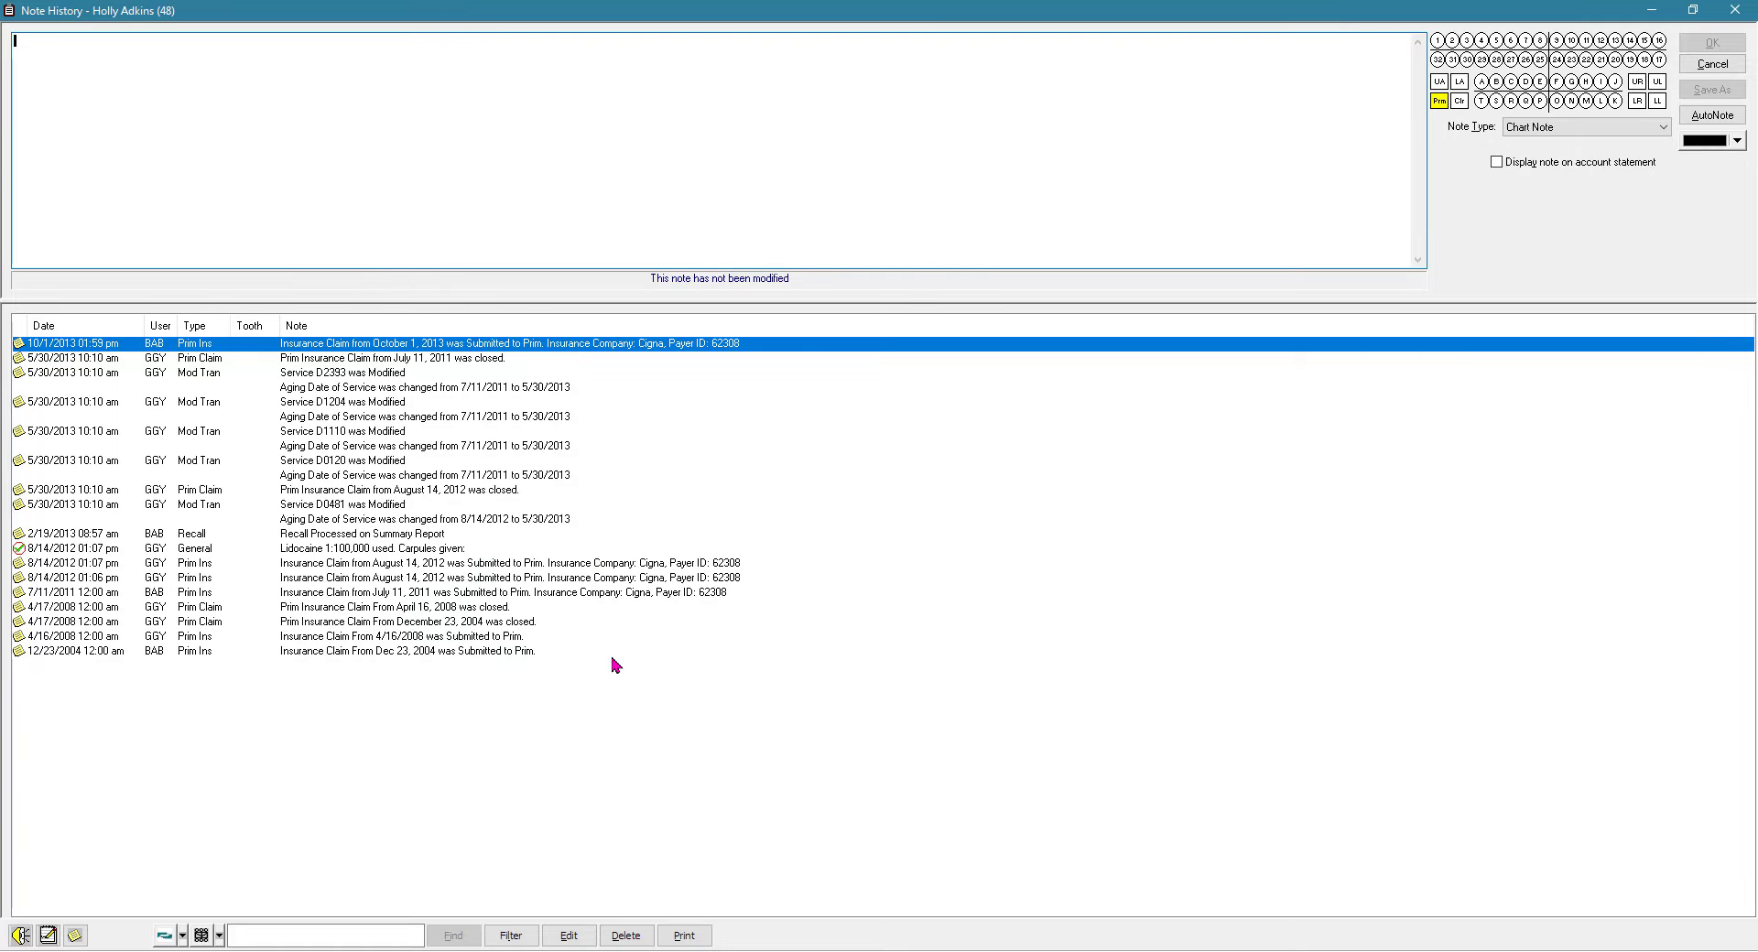
pyautogui.click(514, 938)
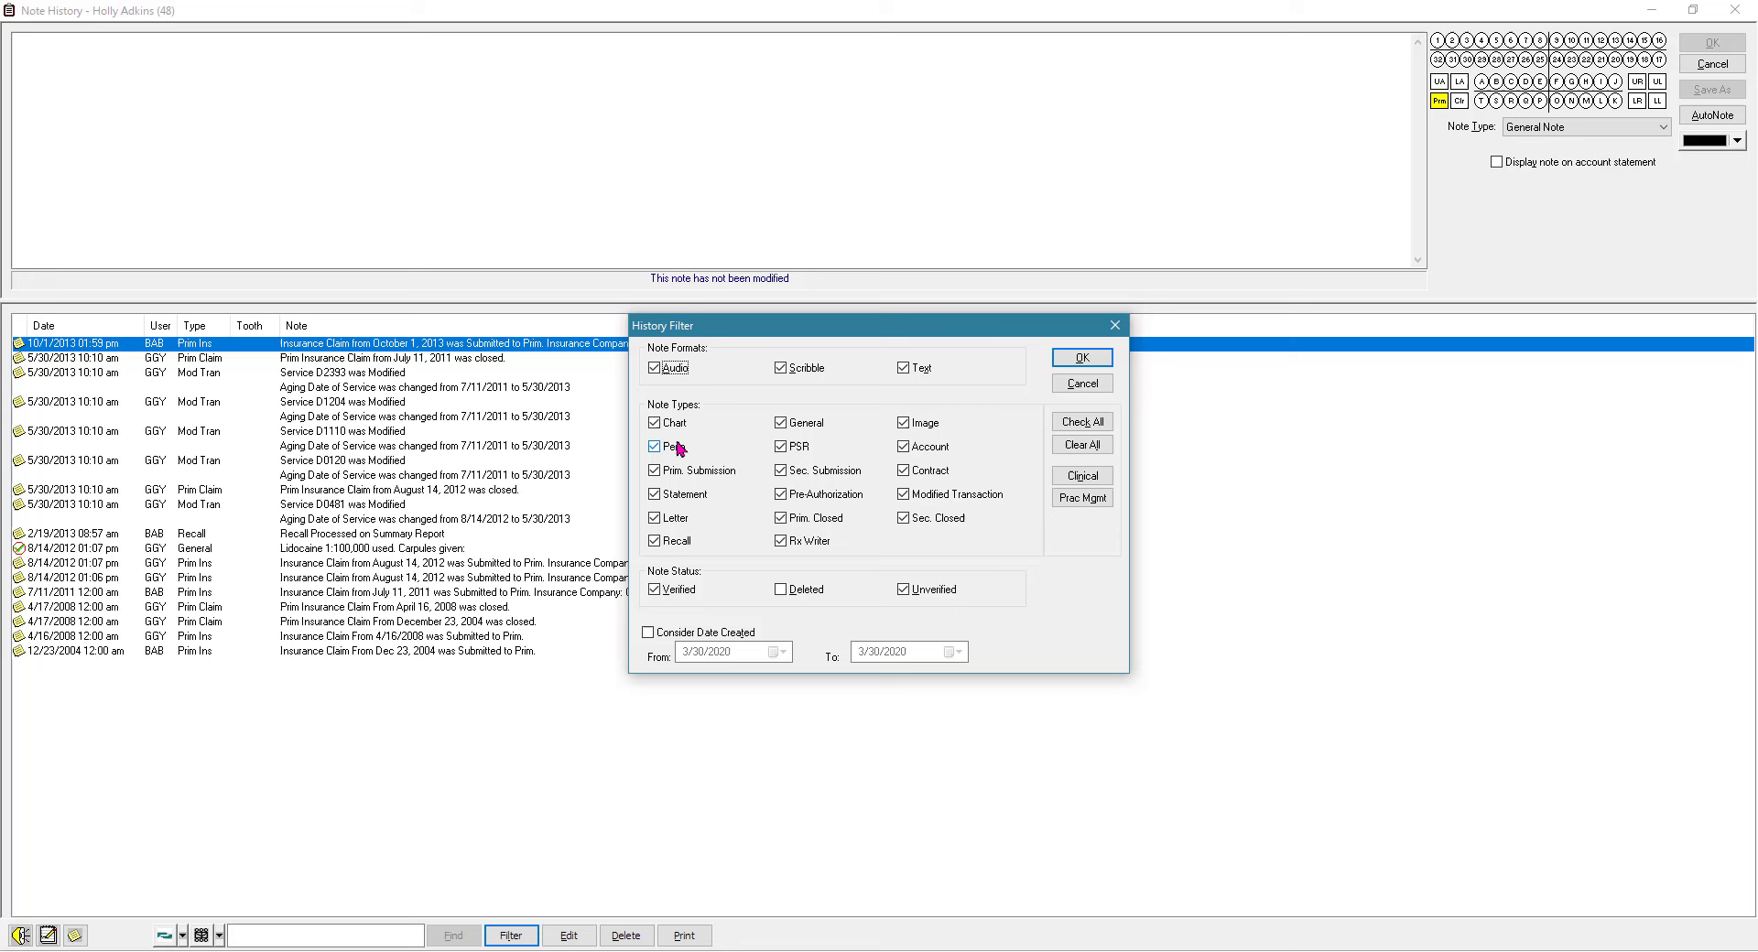
pyautogui.click(794, 425)
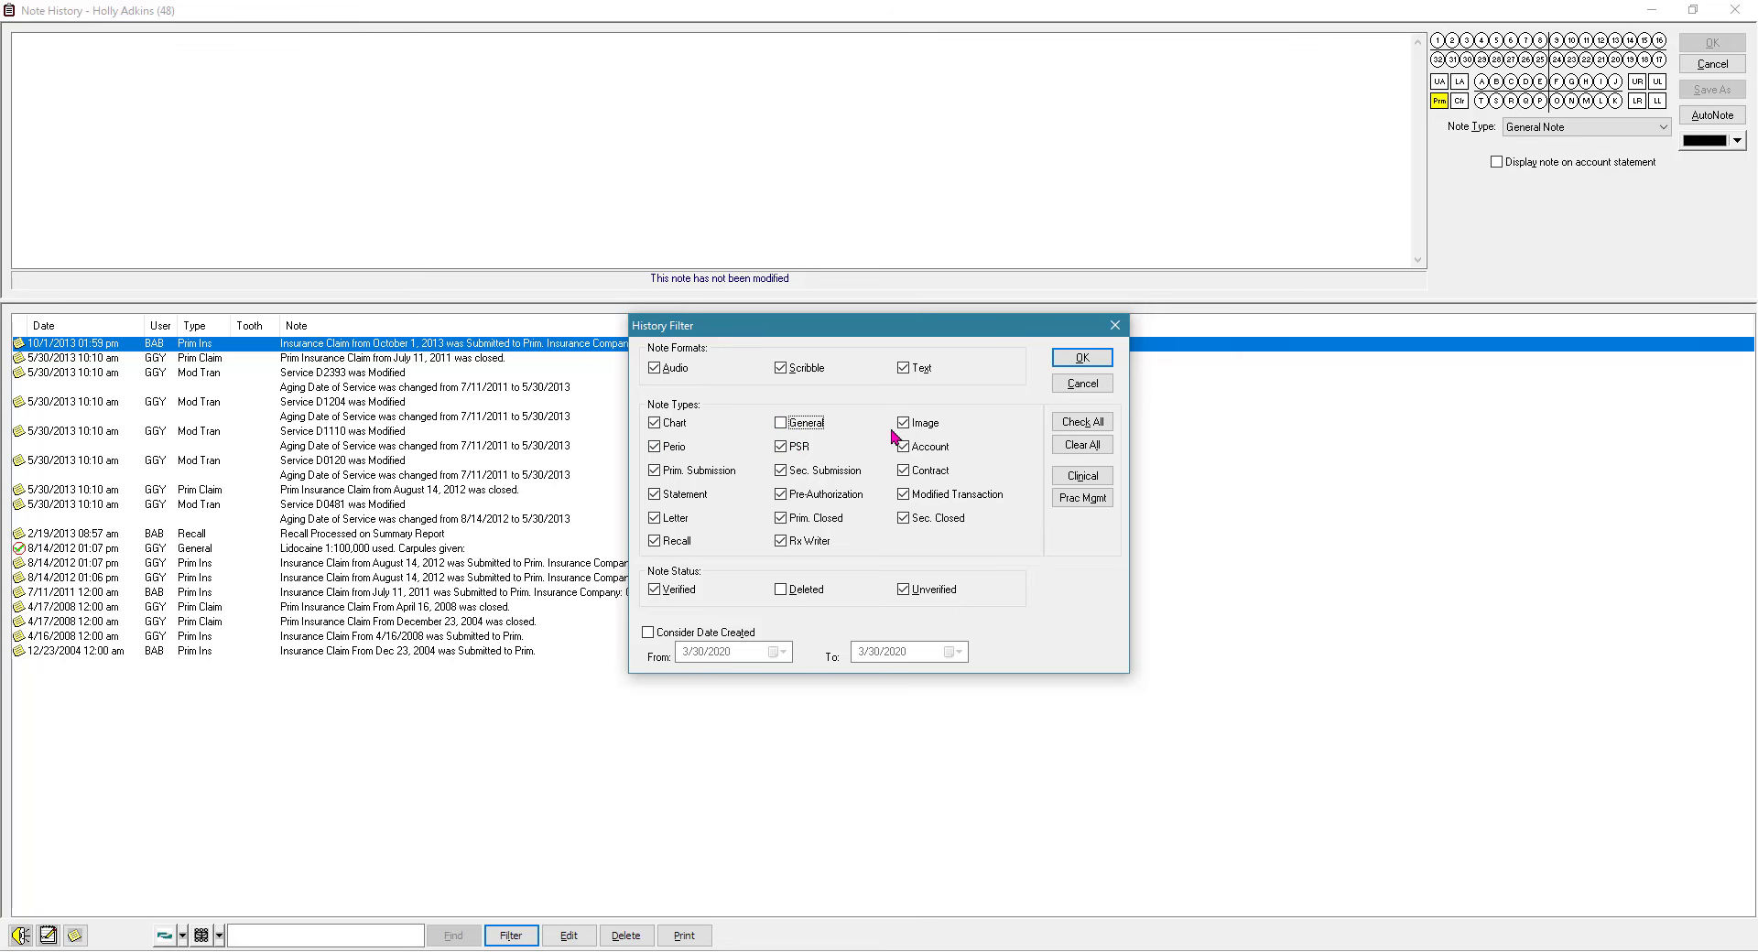
pyautogui.click(907, 470)
pyautogui.click(905, 446)
pyautogui.click(1082, 358)
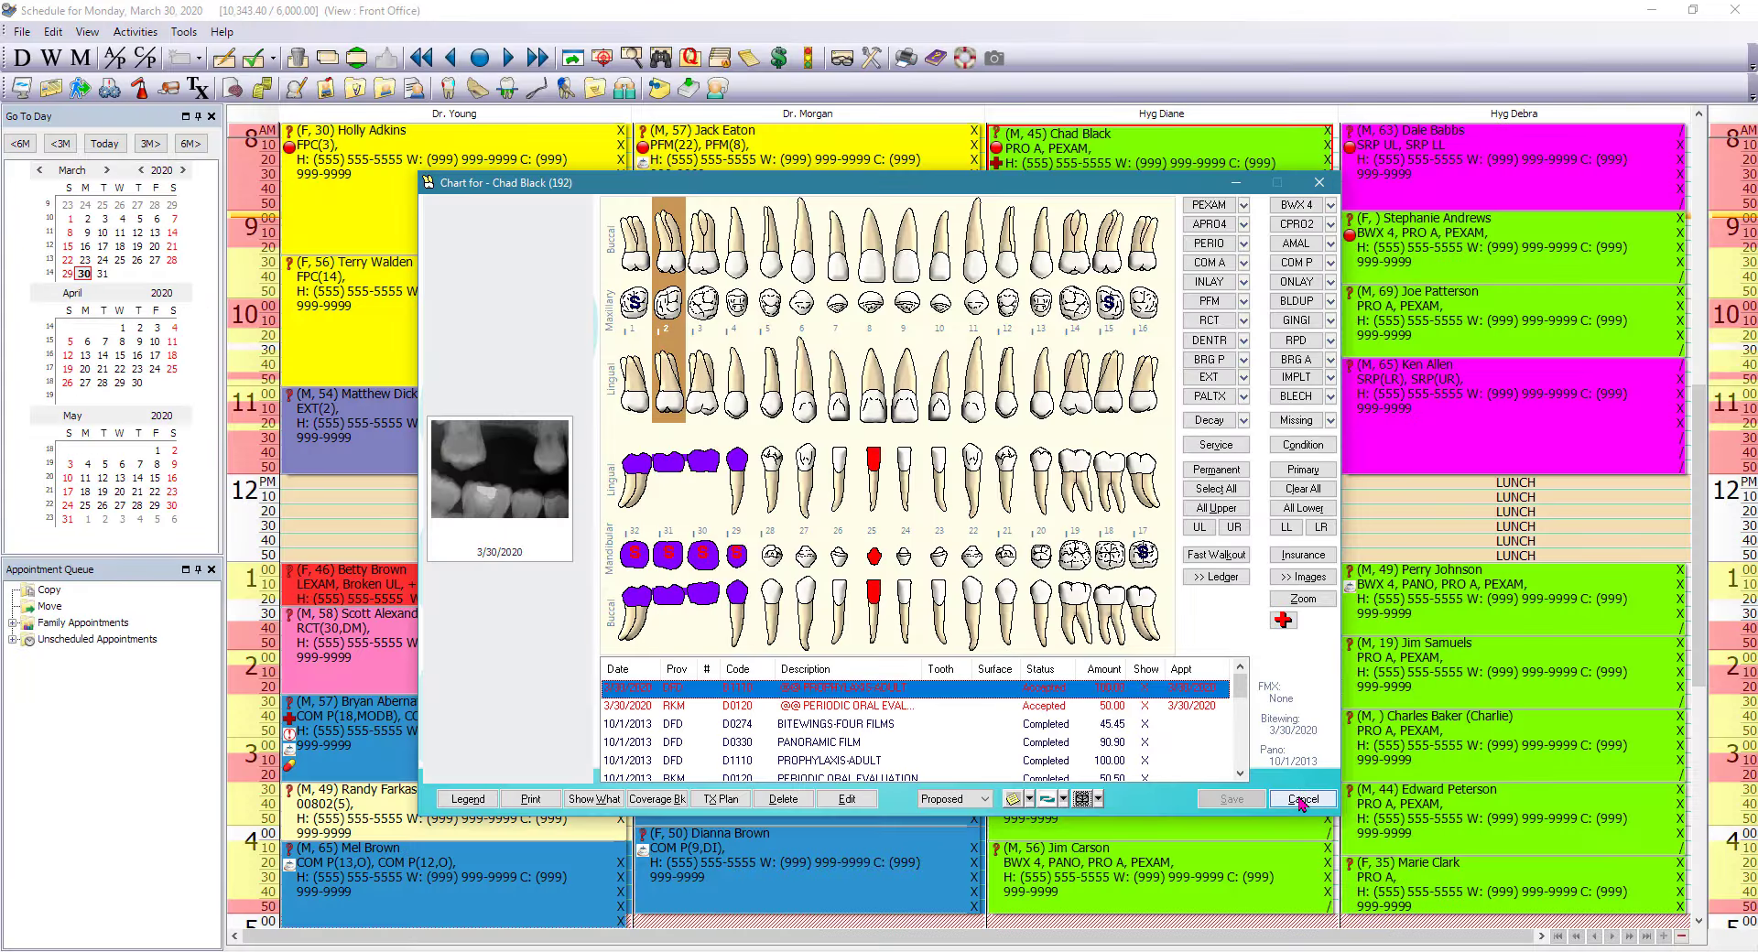
# Close the patient's chart and view the R Molar BW and R Premolar BW images of the 3/30/2020 Bitewings 4 exam
pyautogui.click(1301, 800)
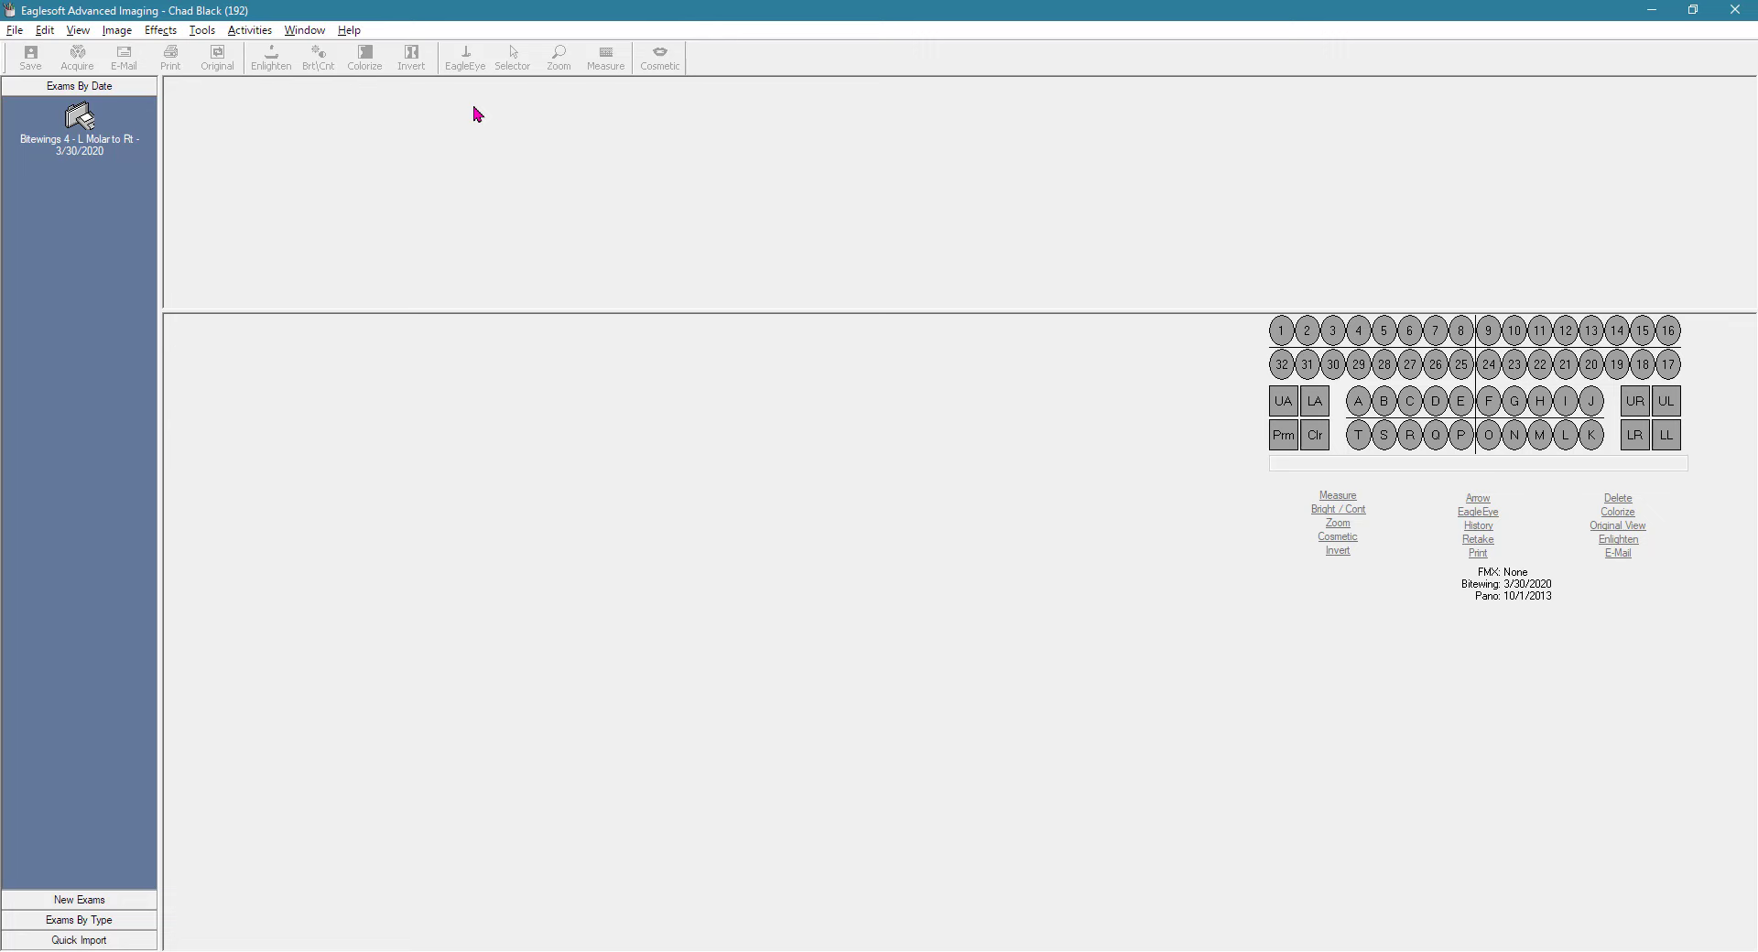
pyautogui.click(80, 126)
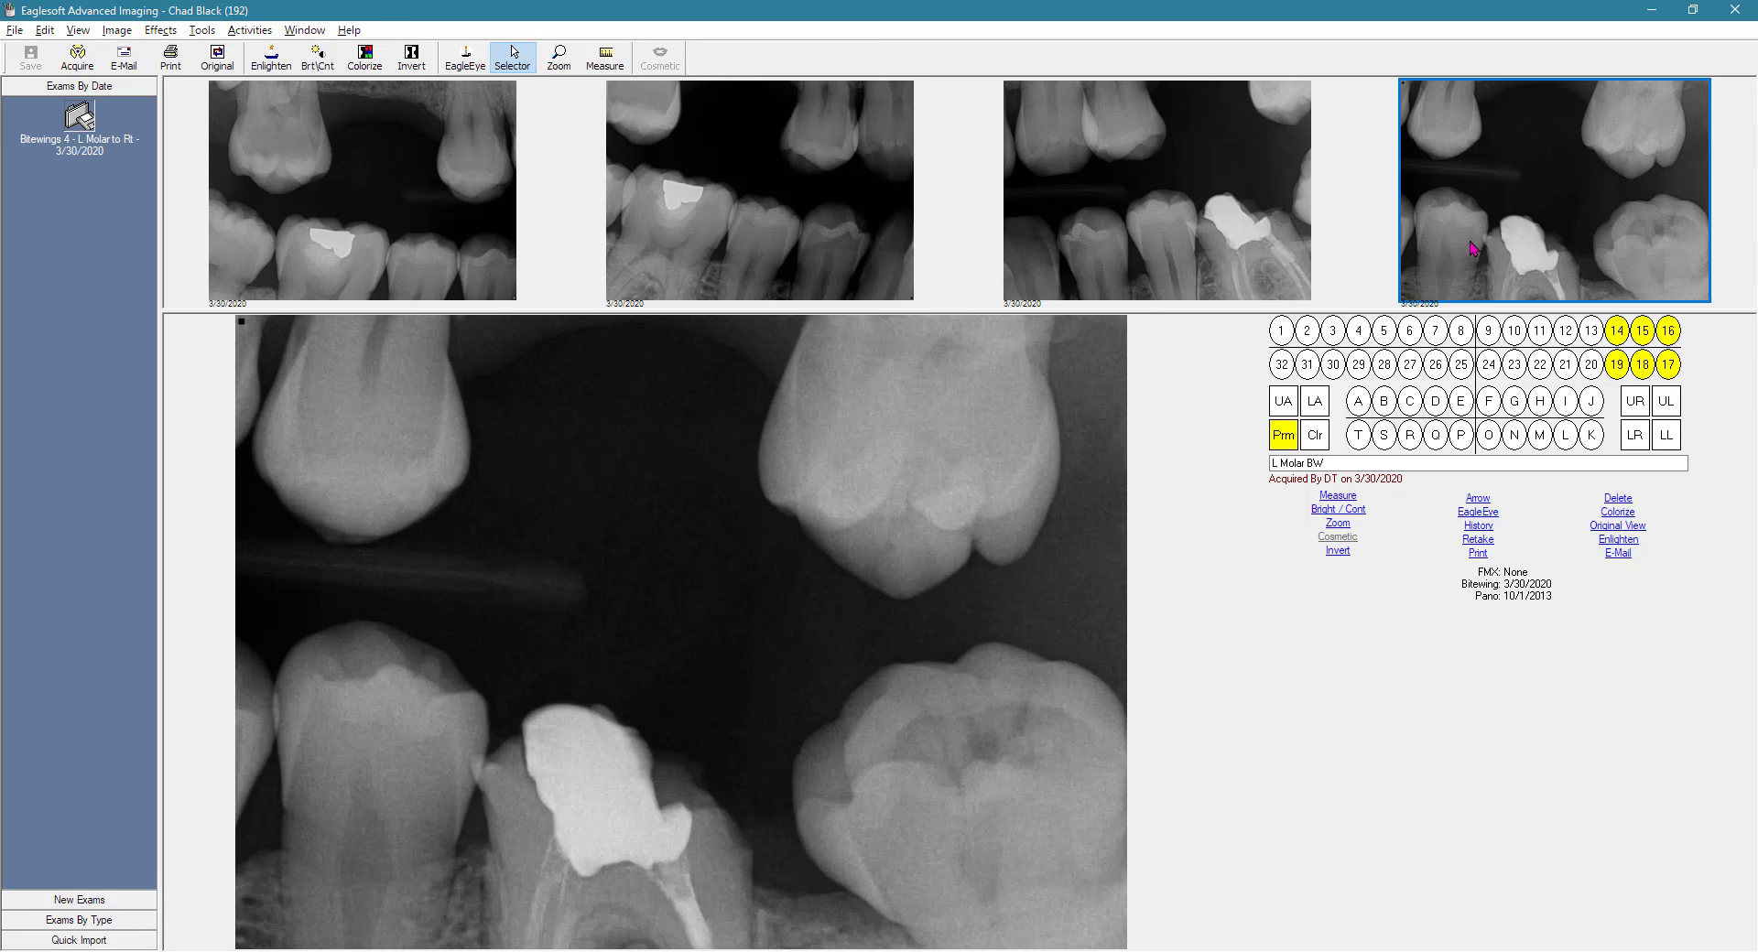
pyautogui.click(441, 188)
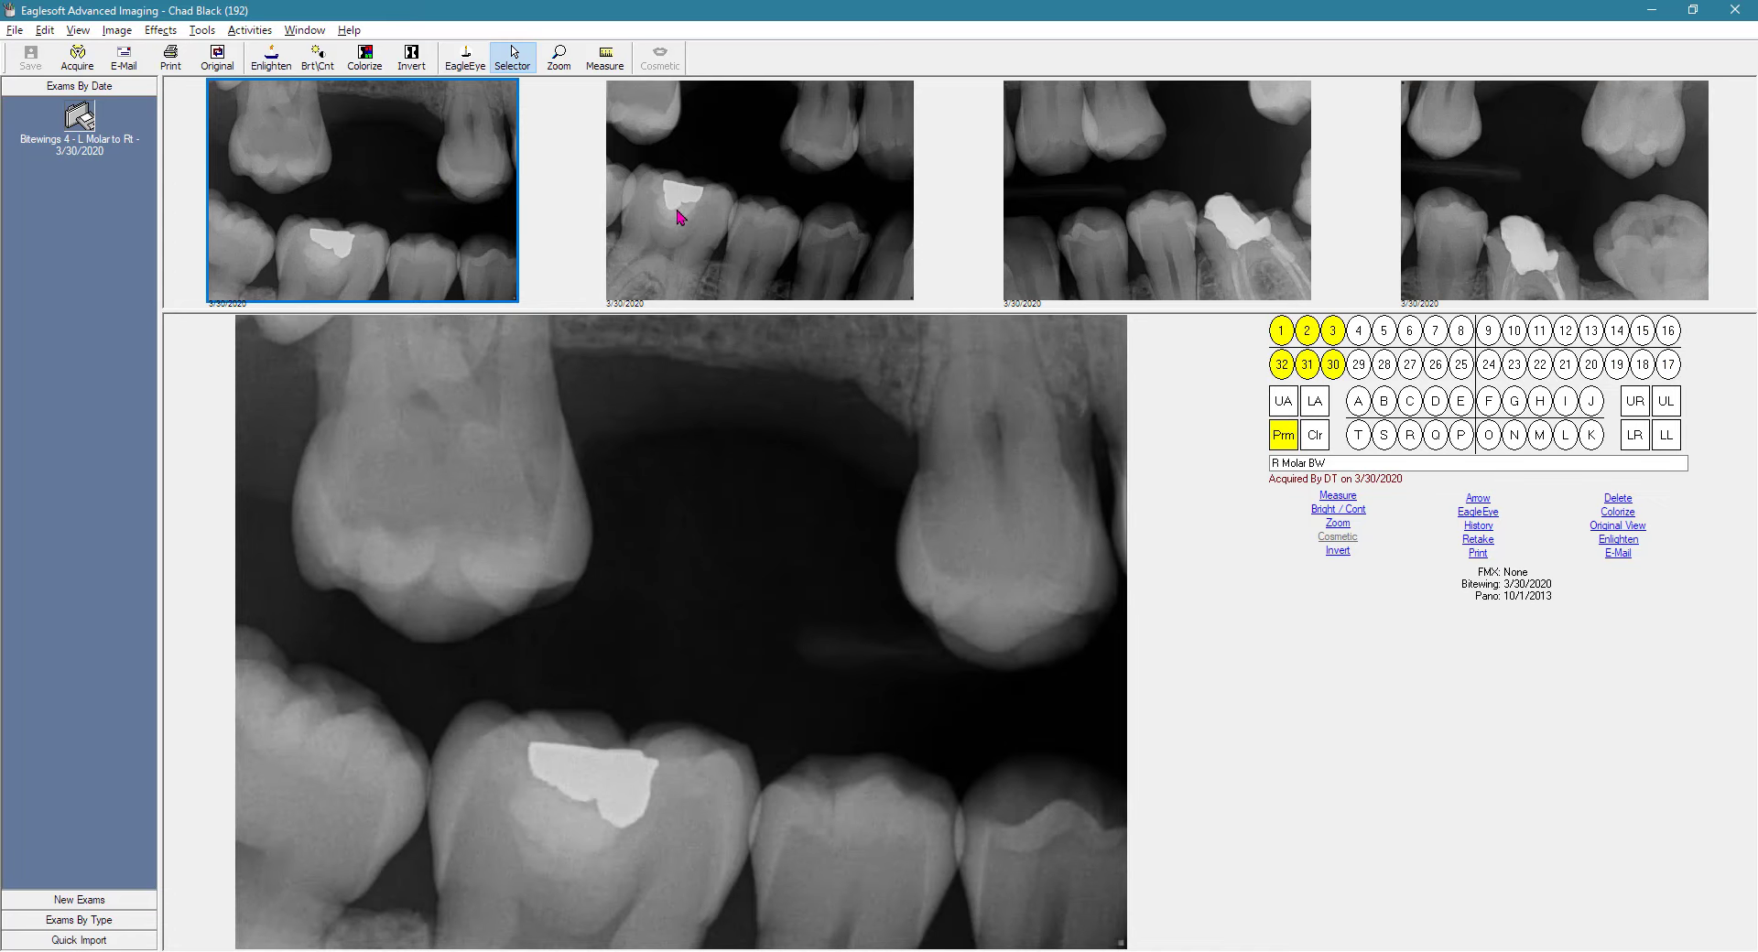
pyautogui.click(742, 221)
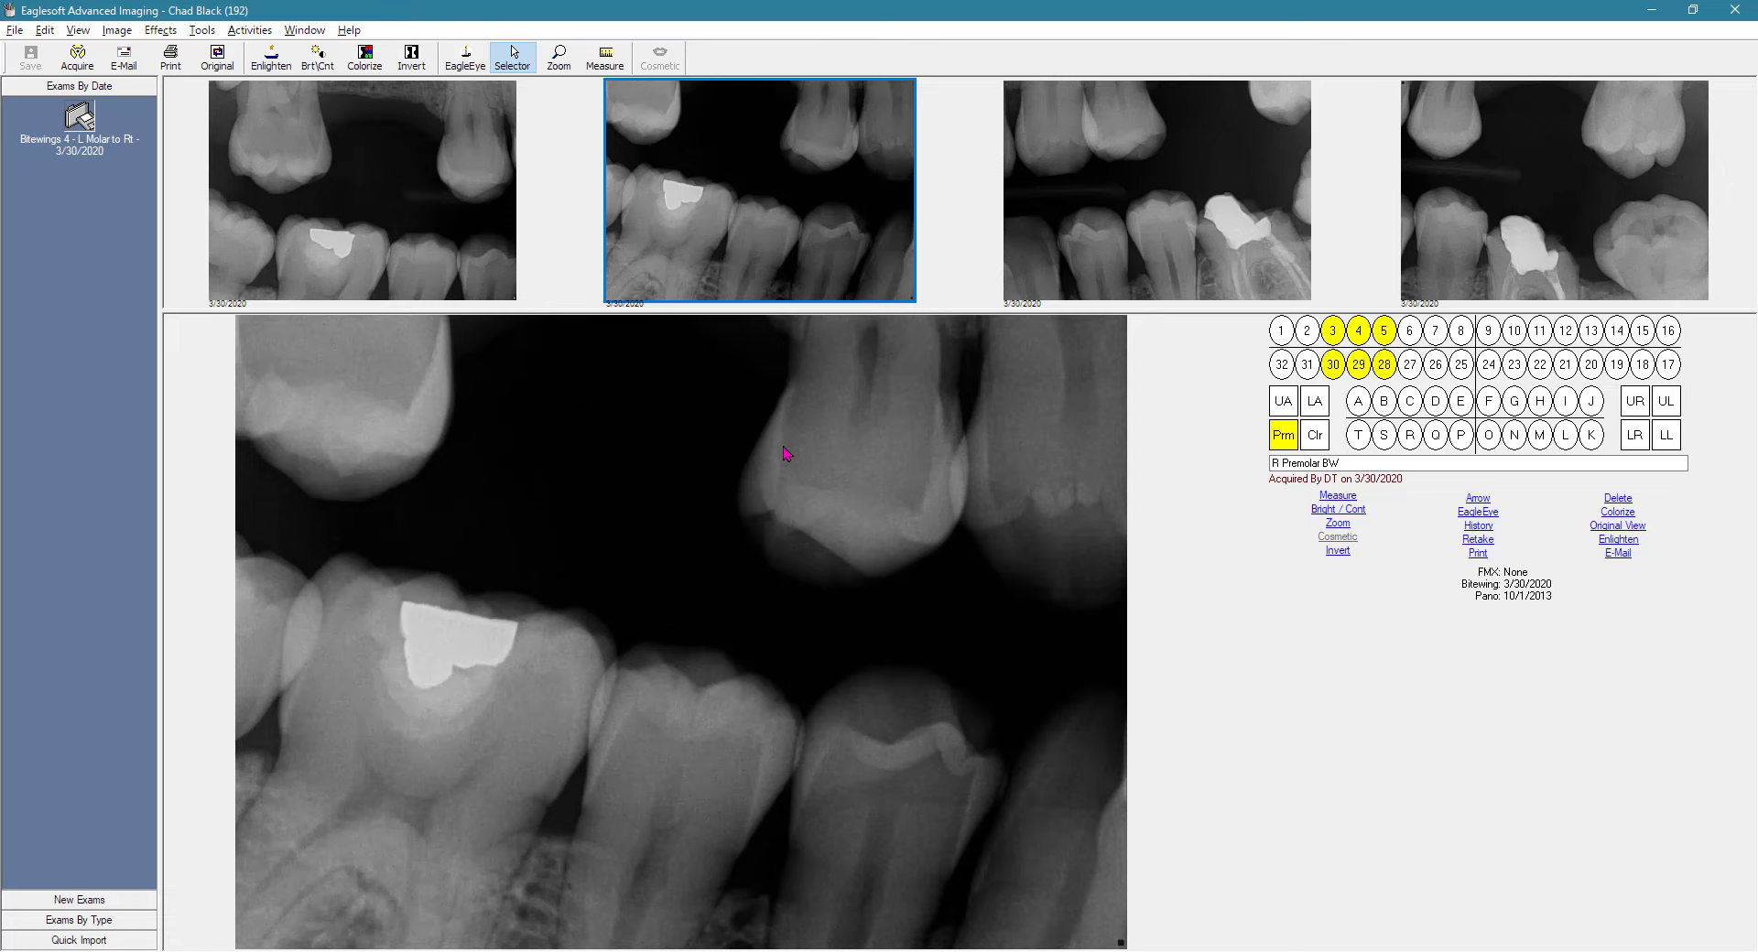
pyautogui.click(1735, 10)
# Open the Full Mouth Series (18) exam of the second hygiene column's 8:00 AM patient and enlarge the thumbnail area
pyautogui.moveTo(1534, 158)
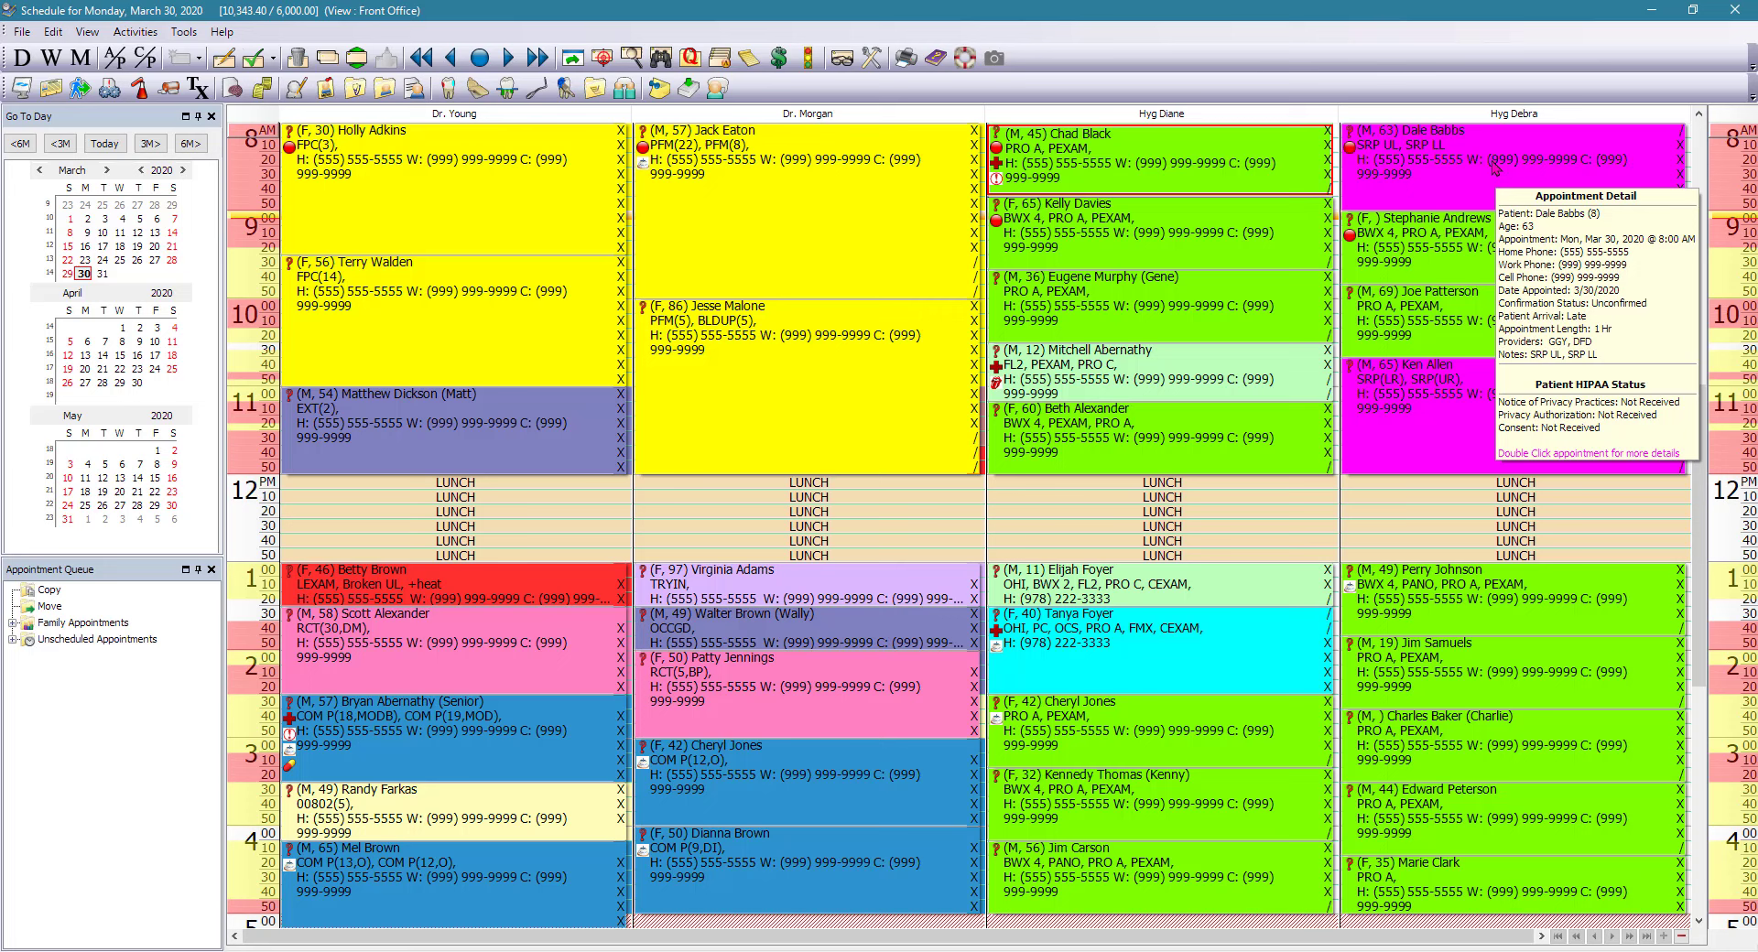
pyautogui.click(1494, 164)
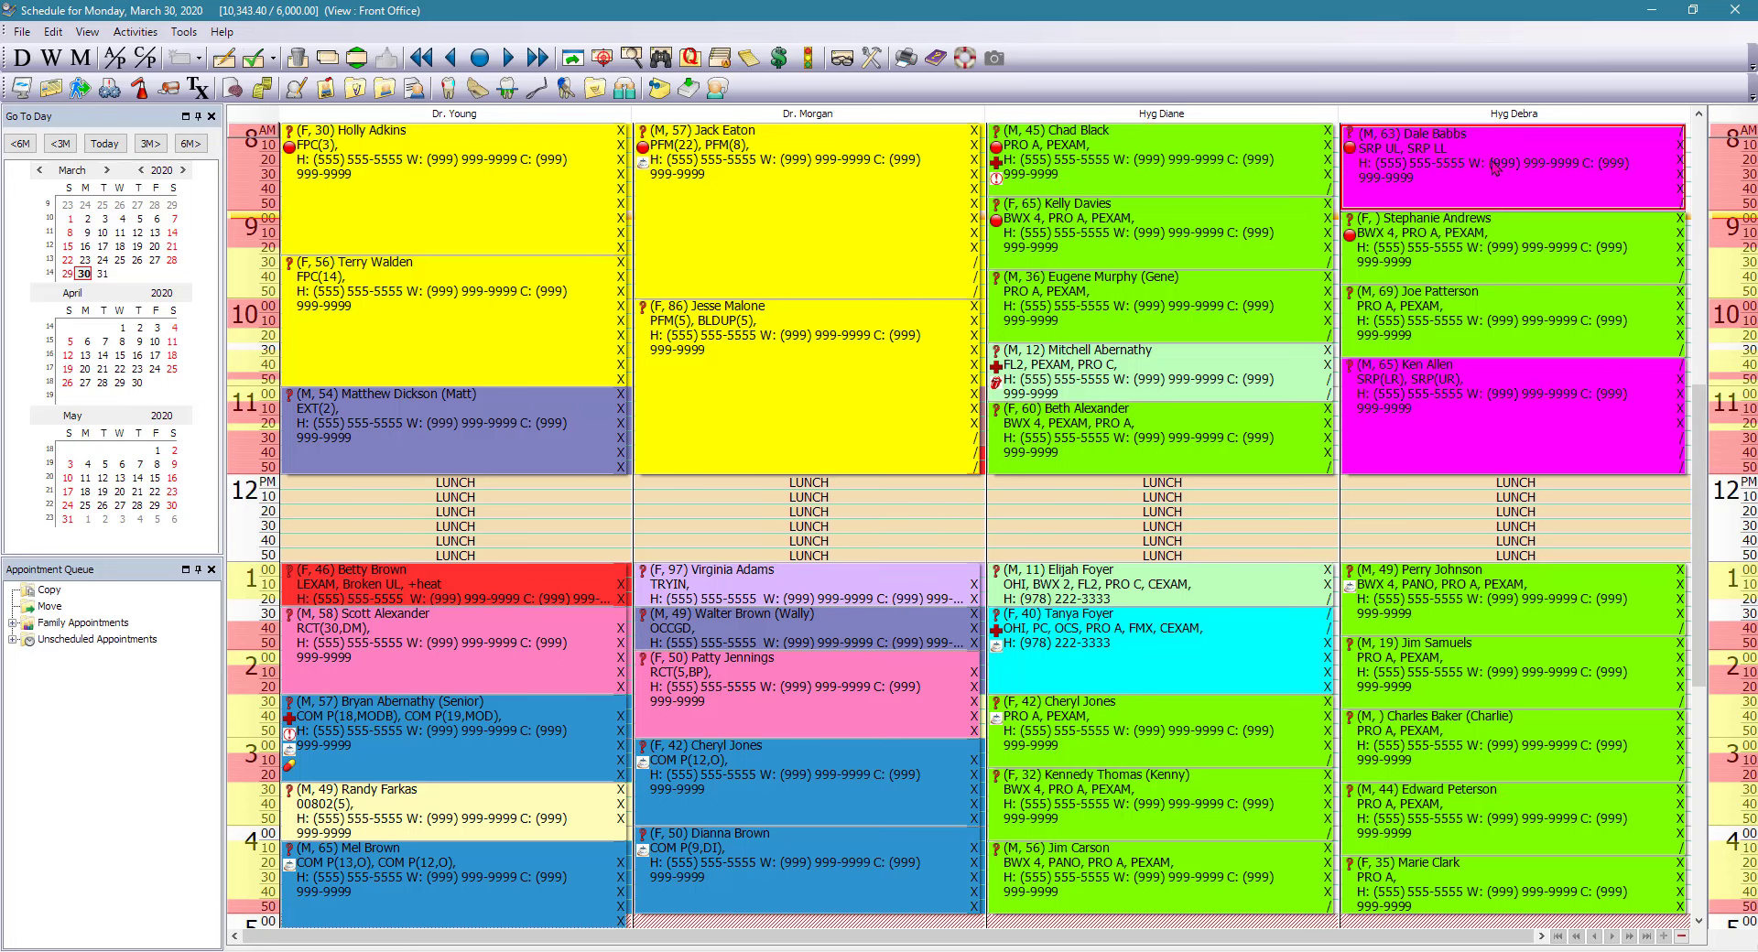
pyautogui.click(566, 90)
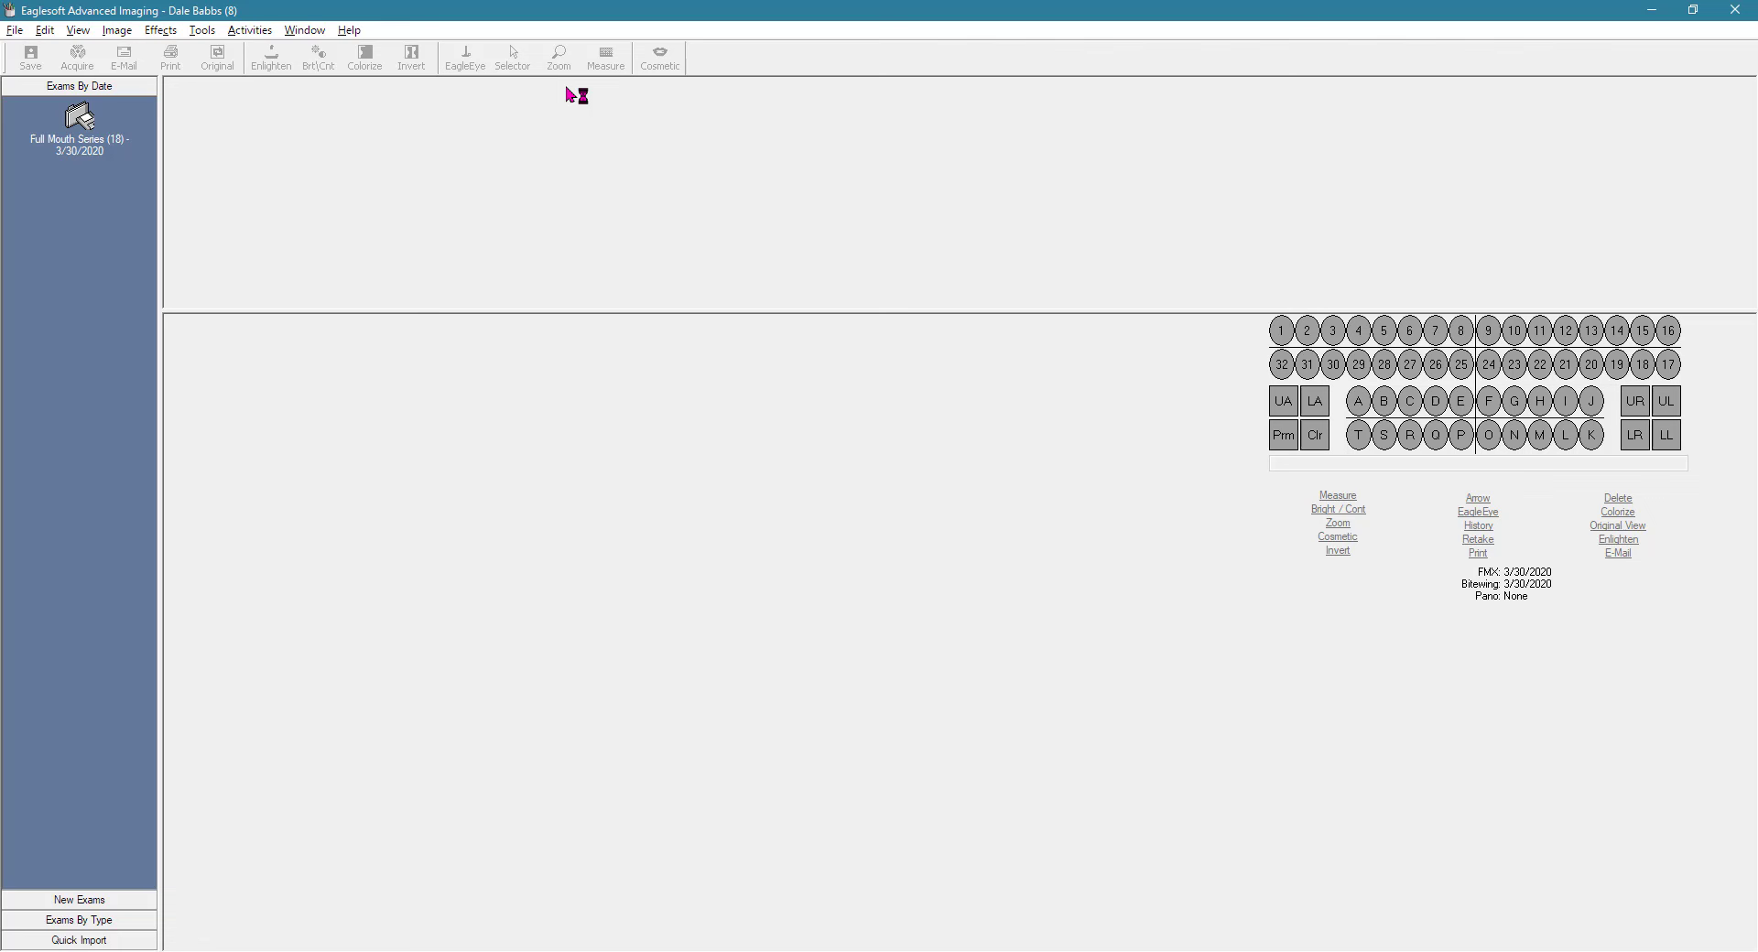
pyautogui.click(78, 128)
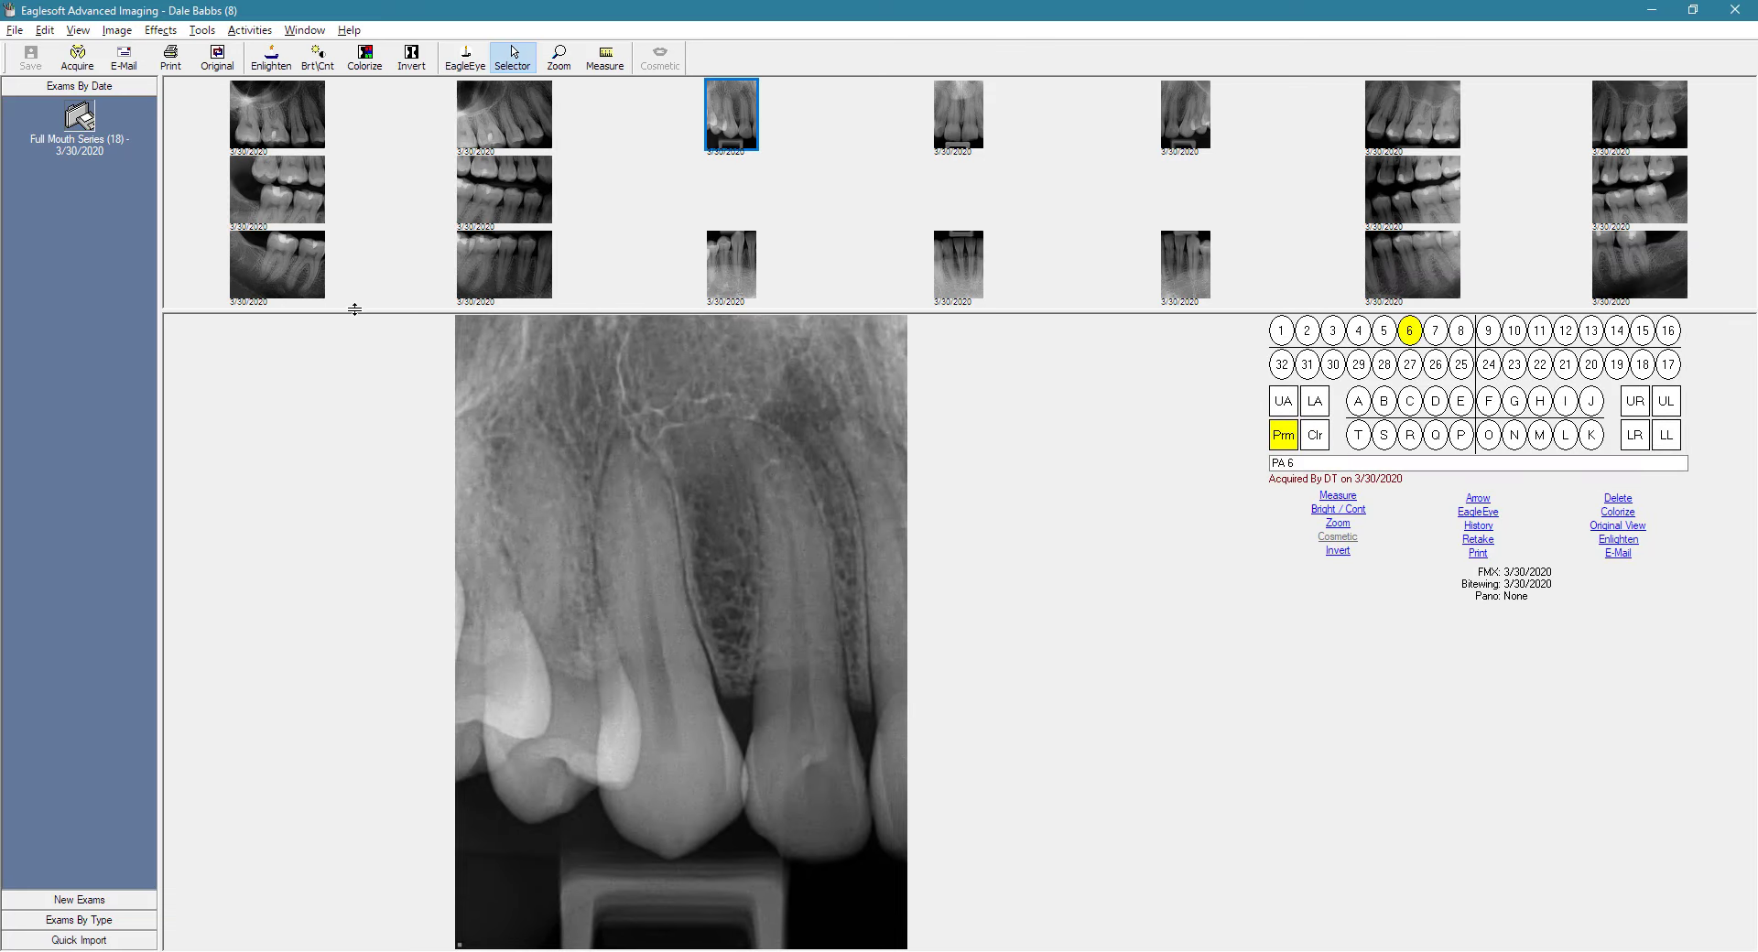
pyautogui.moveTo(353, 311); pyautogui.dragTo(257, 579)
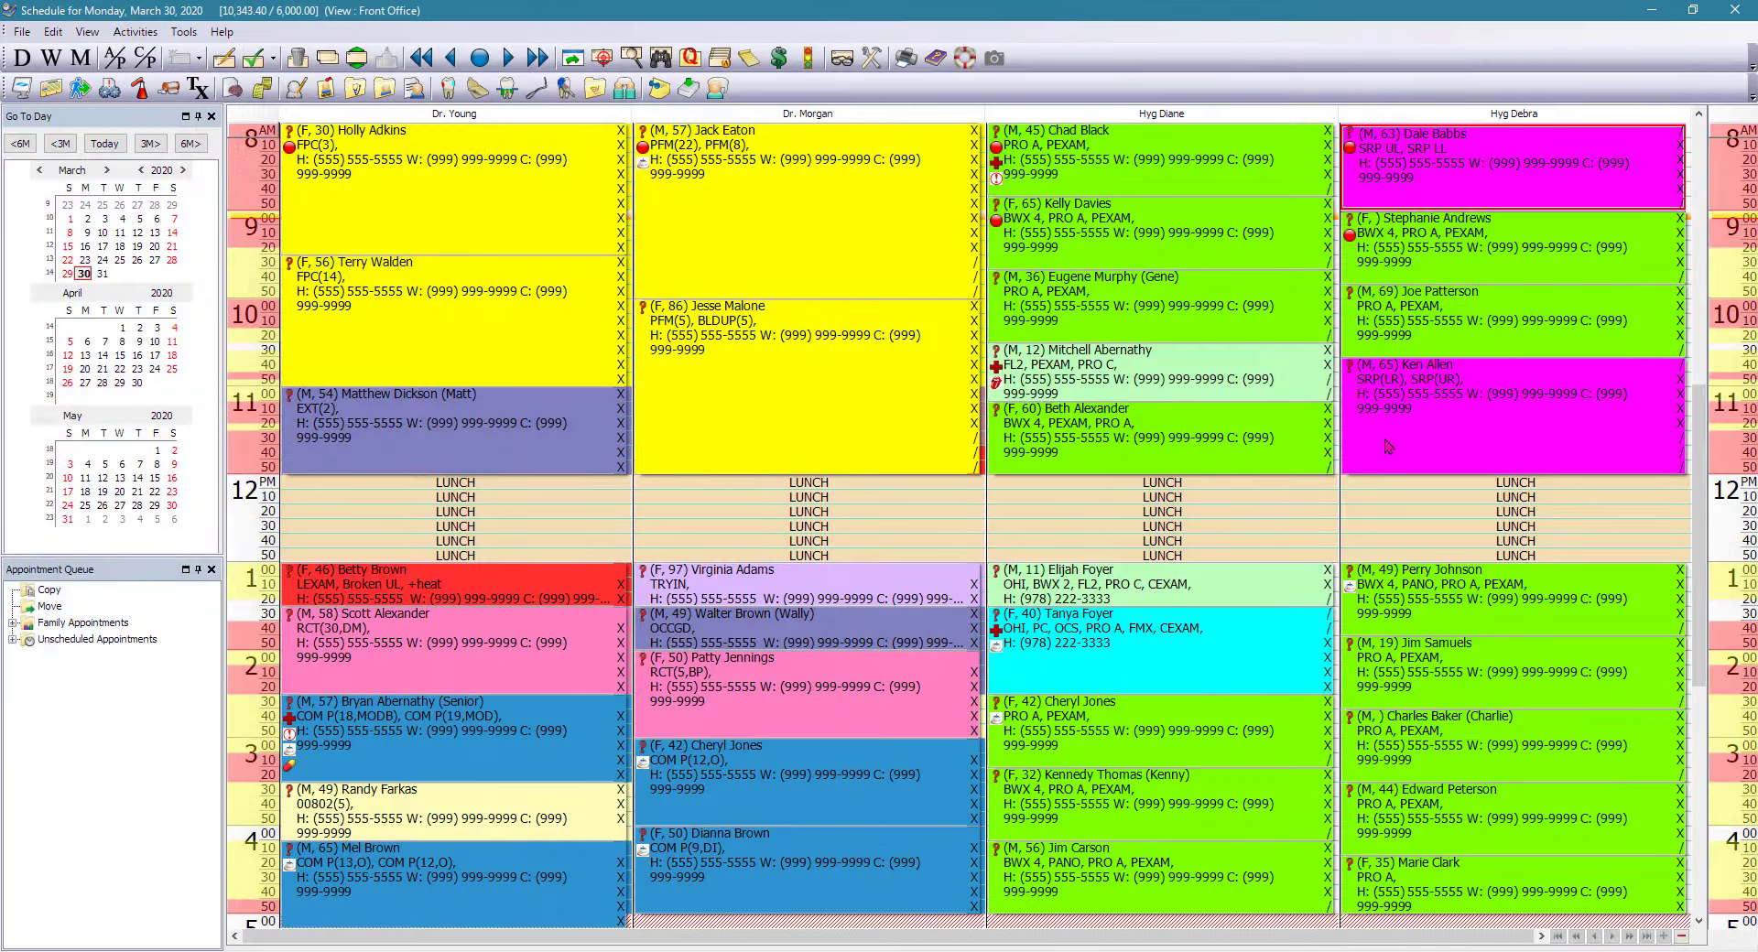
# Open the personal record of the first doctor's 8:00 AM patient from the schedule
pyautogui.moveTo(886, 423)
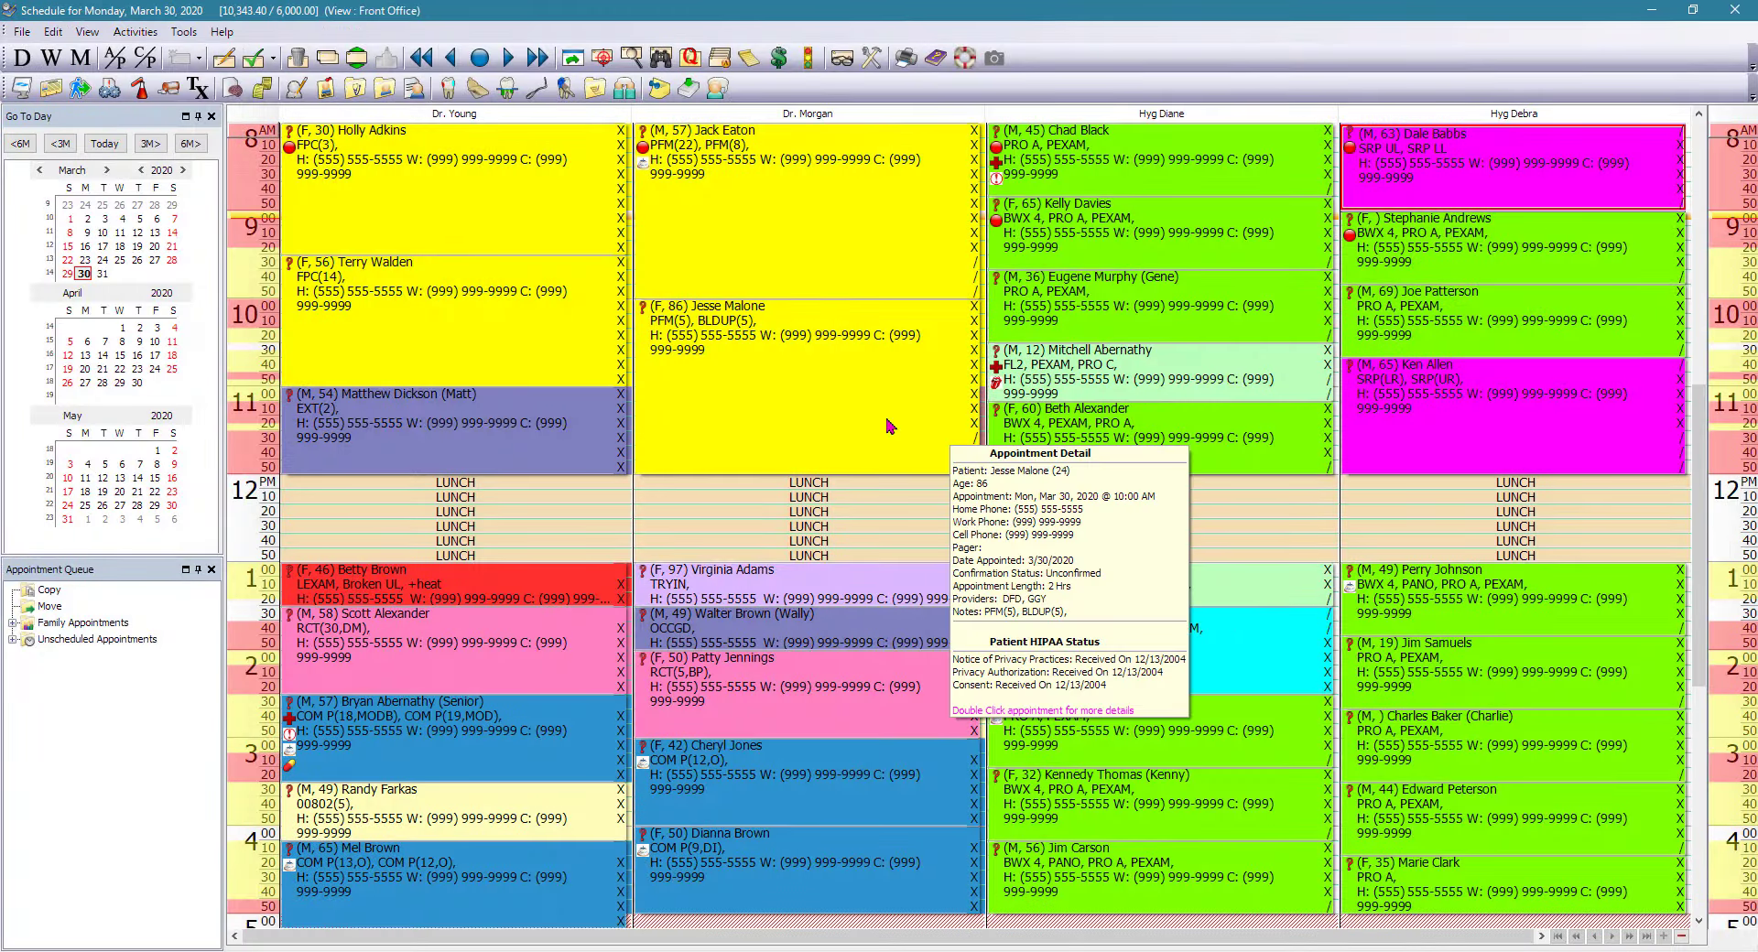
pyautogui.click(534, 191)
pyautogui.moveTo(553, 210)
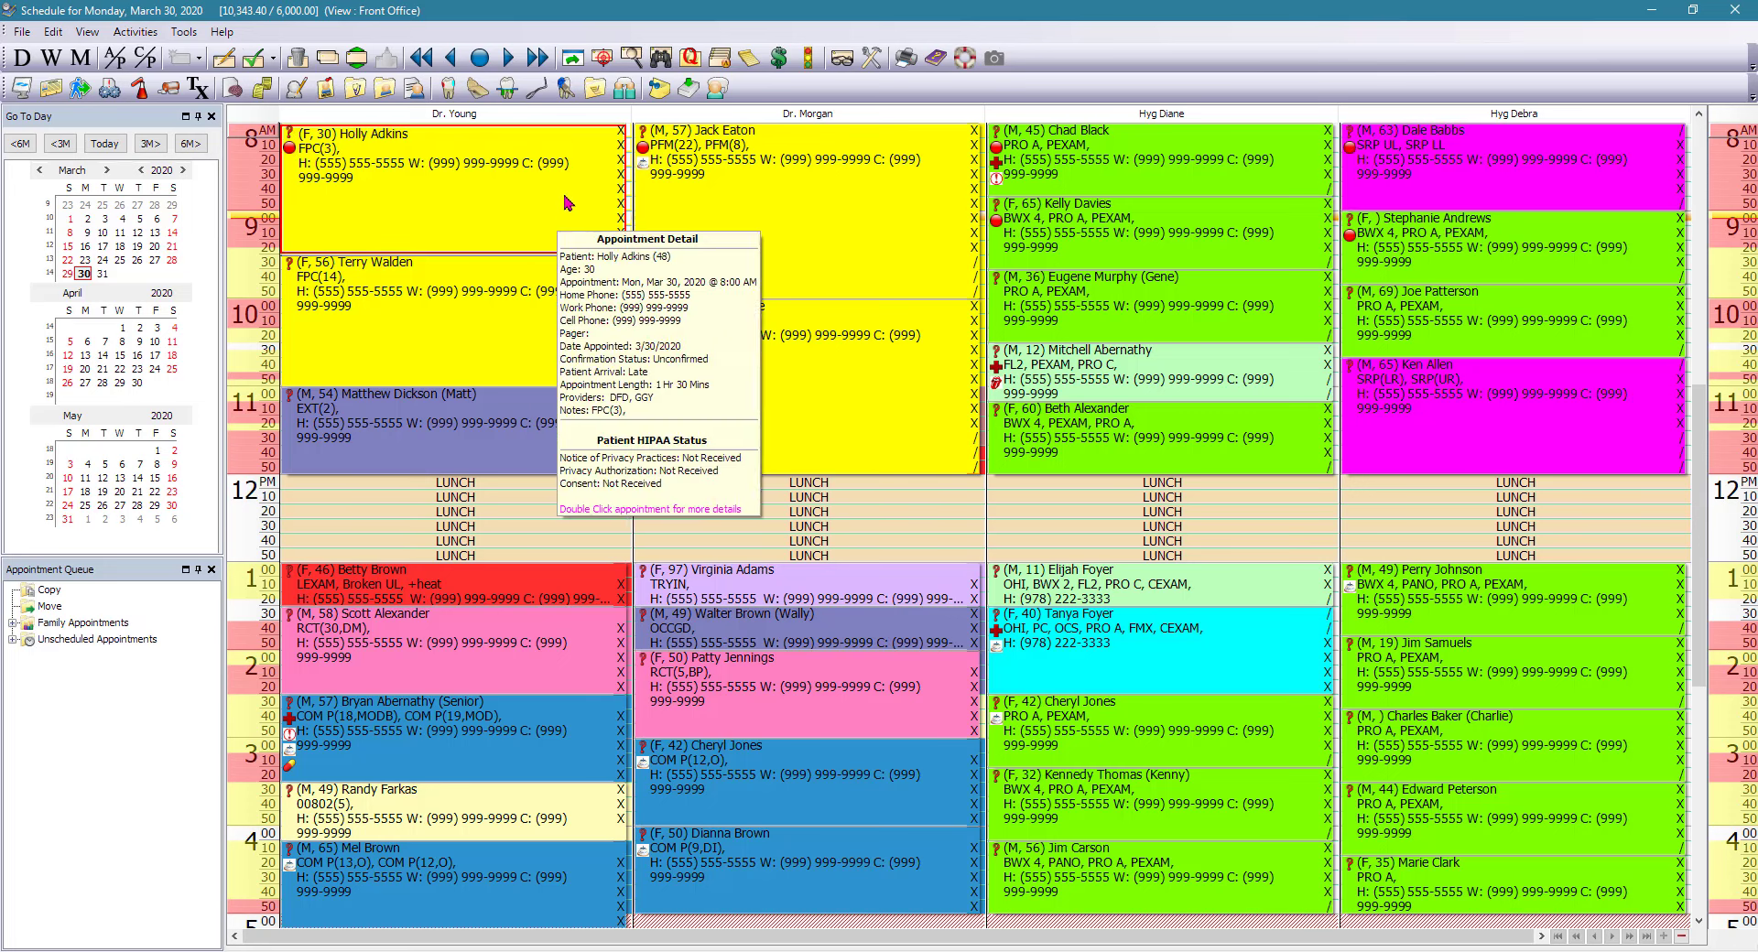
pyautogui.click(296, 91)
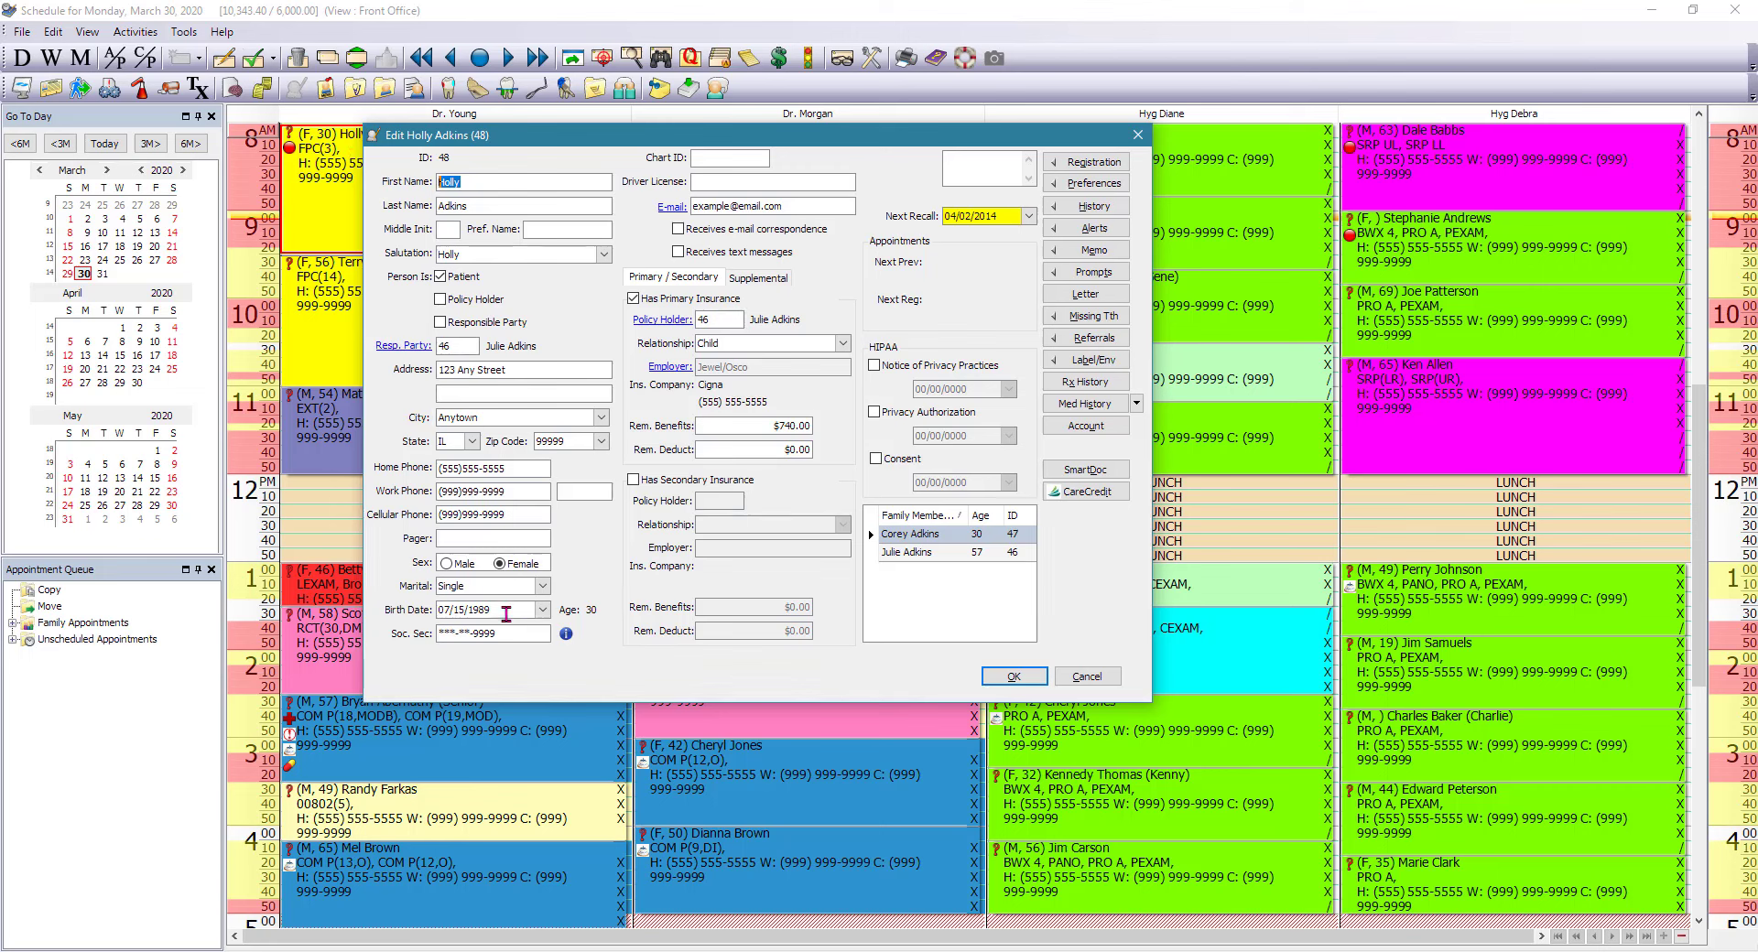
# Switch the open personal record to the first family member in the family list
pyautogui.click(939, 538)
pyautogui.rightClick(952, 534)
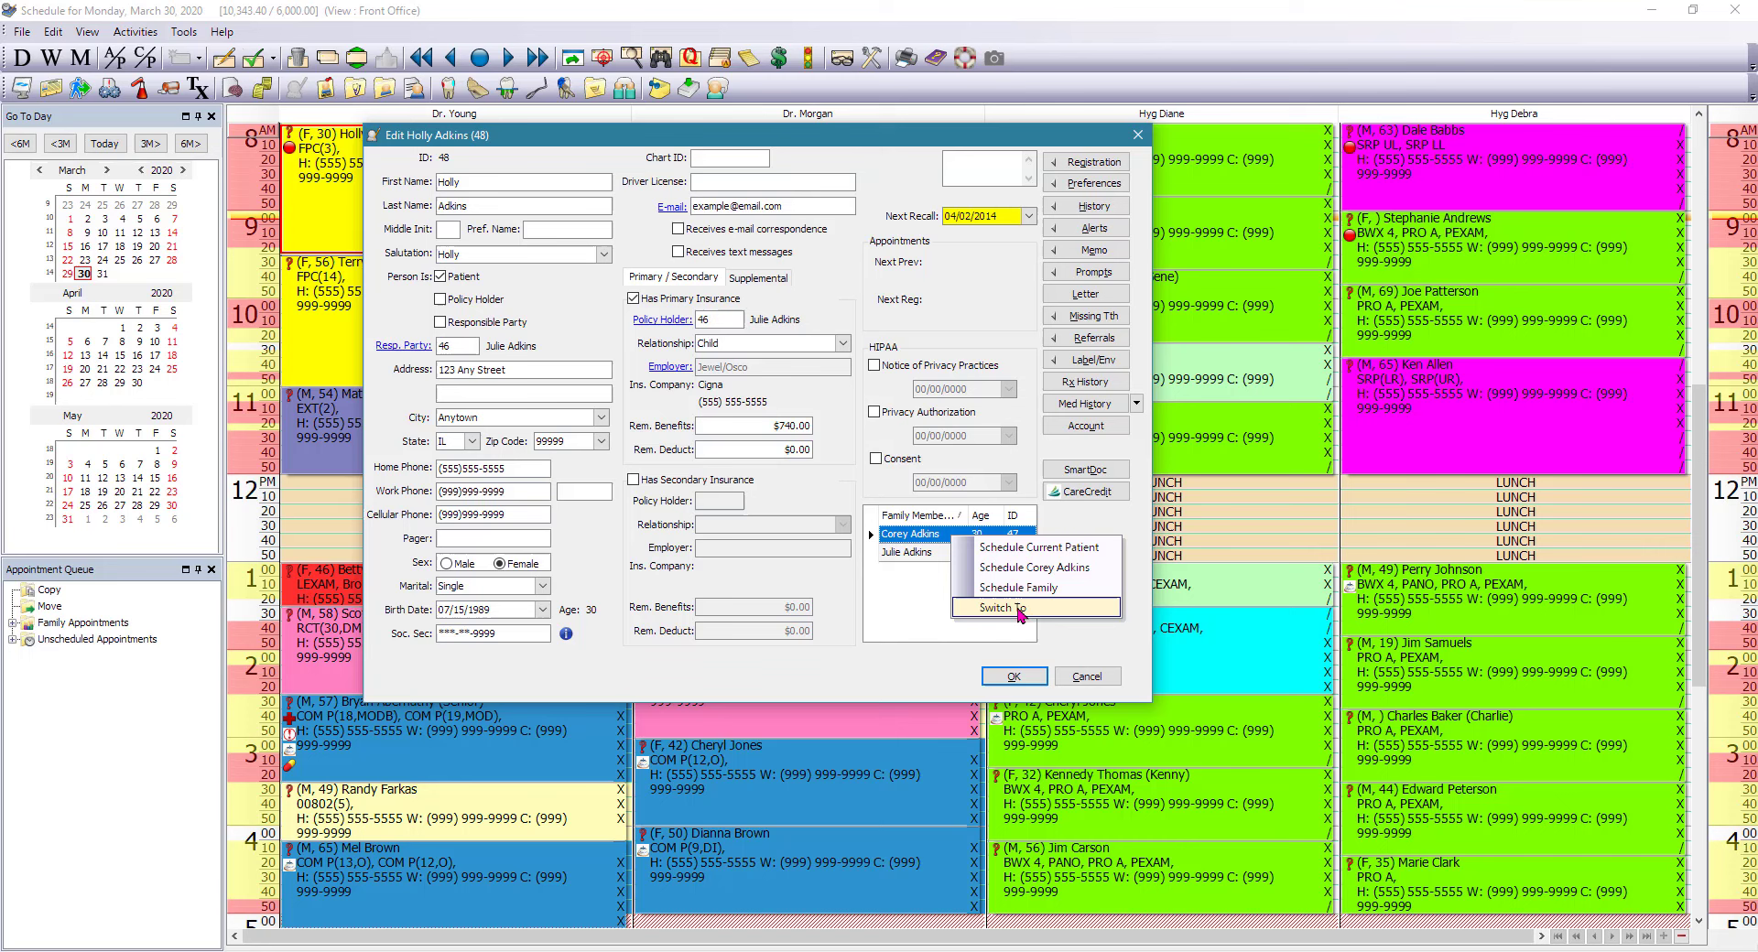
pyautogui.click(1018, 608)
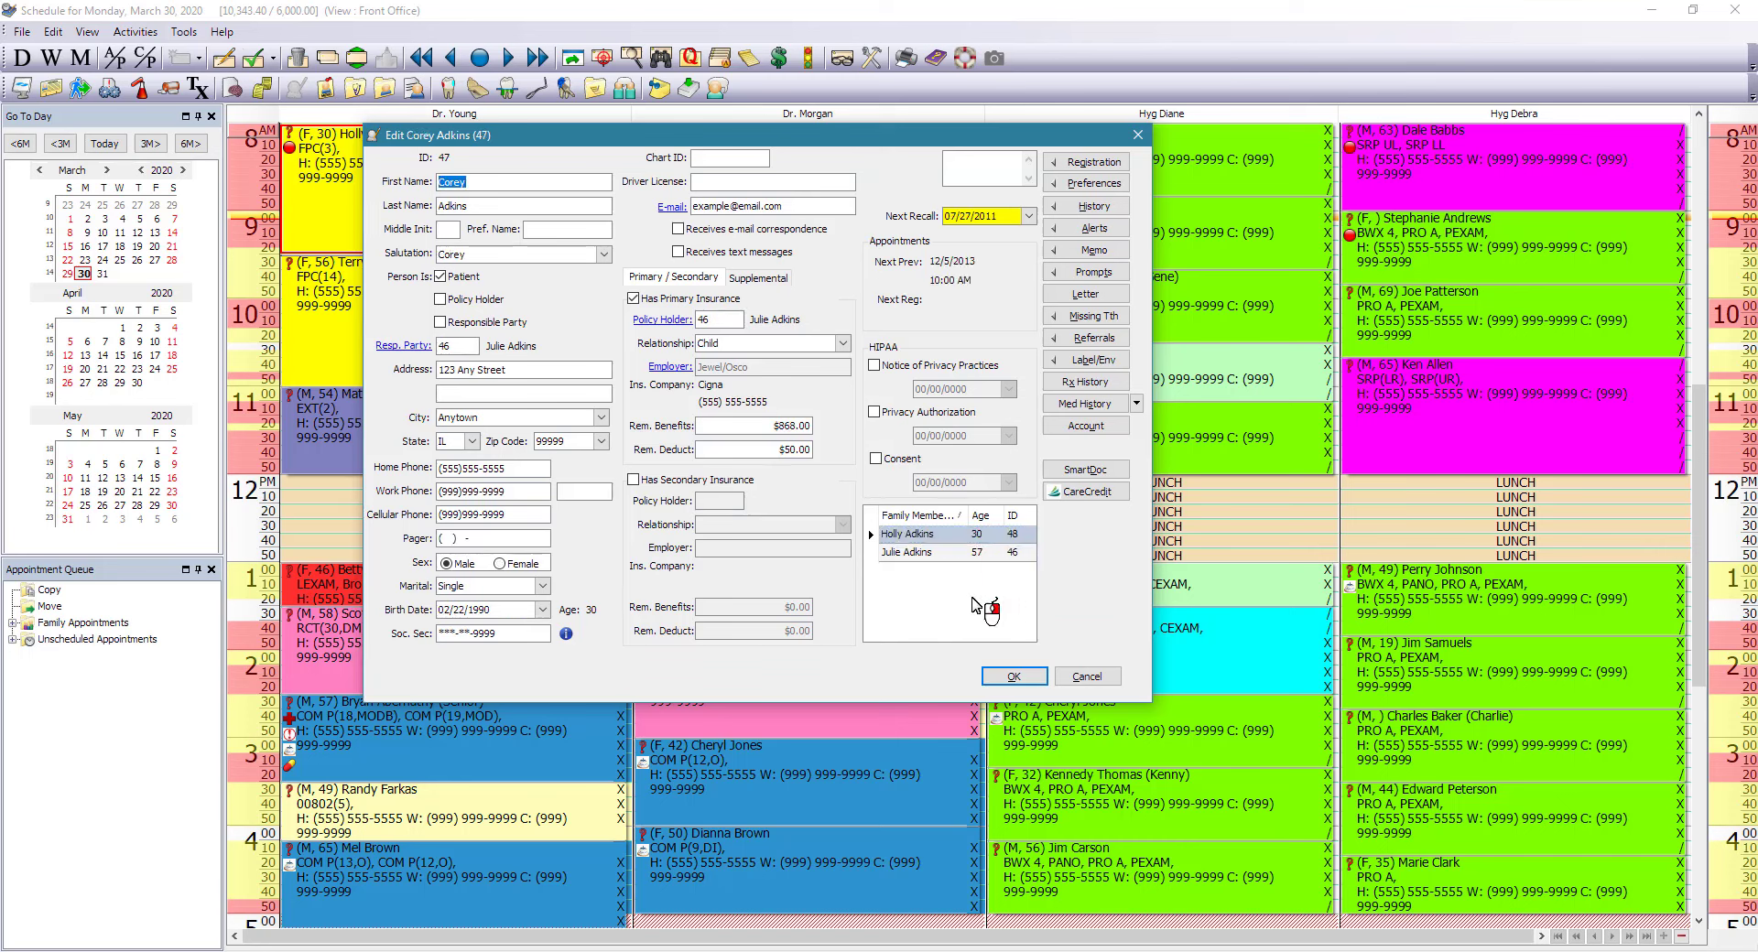
# View the scheduling options for the second family member in the list and close the personal record
pyautogui.rightClick(946, 553)
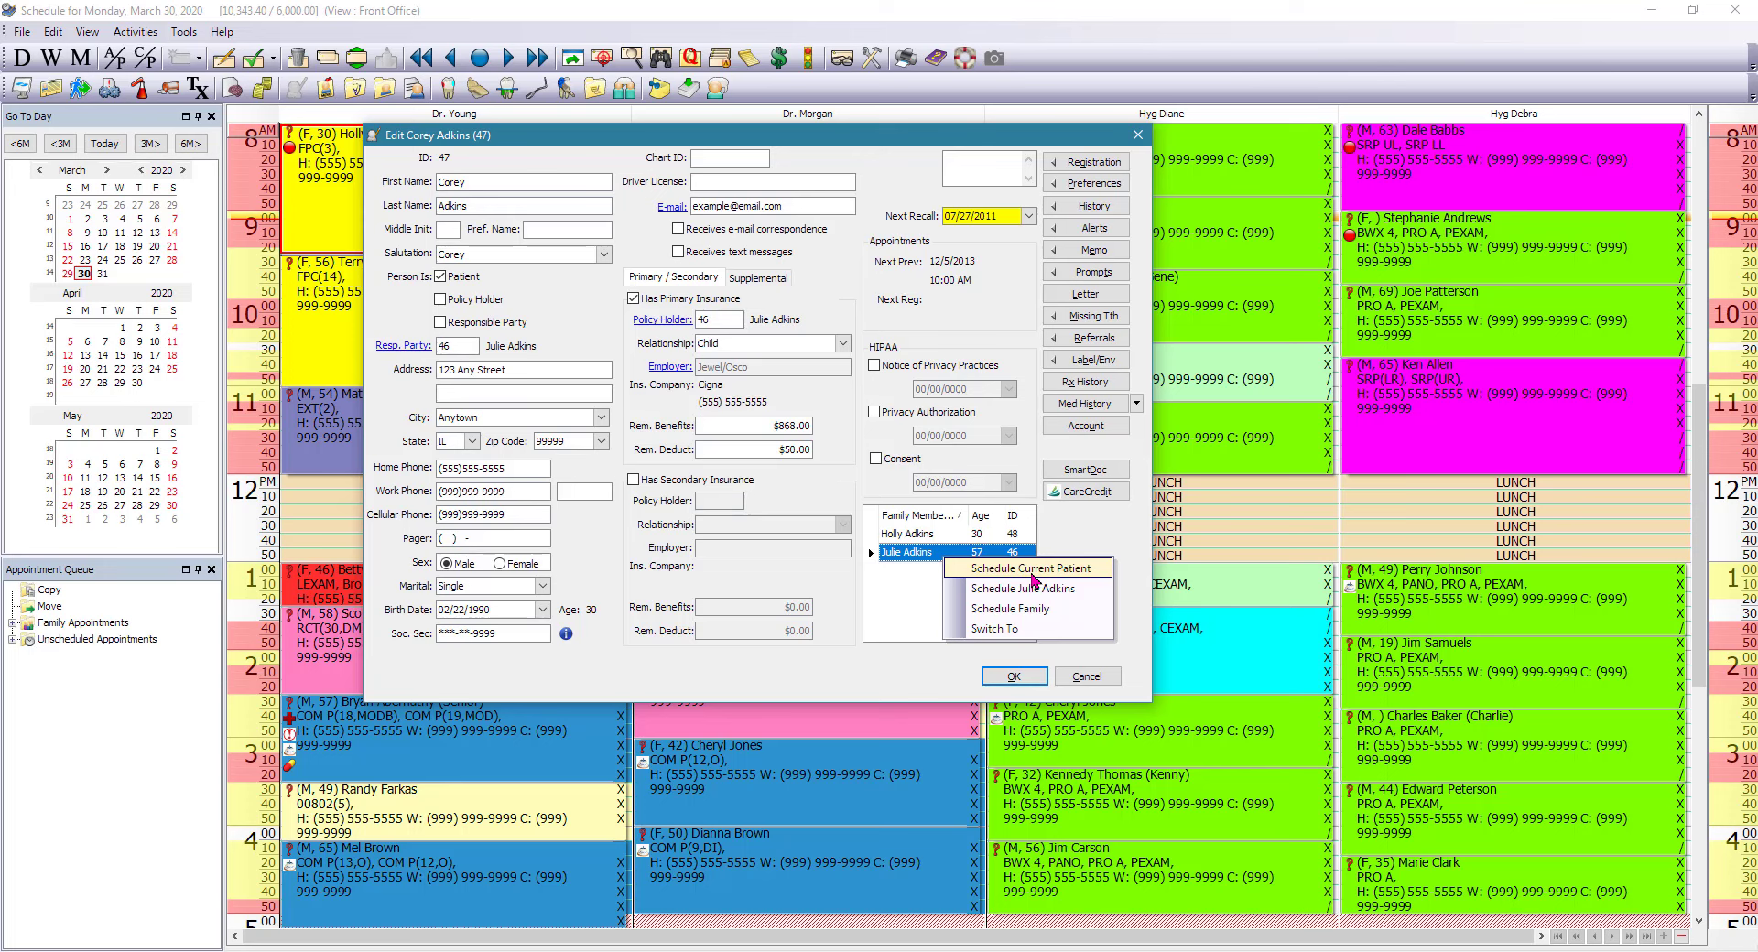
pyautogui.click(939, 666)
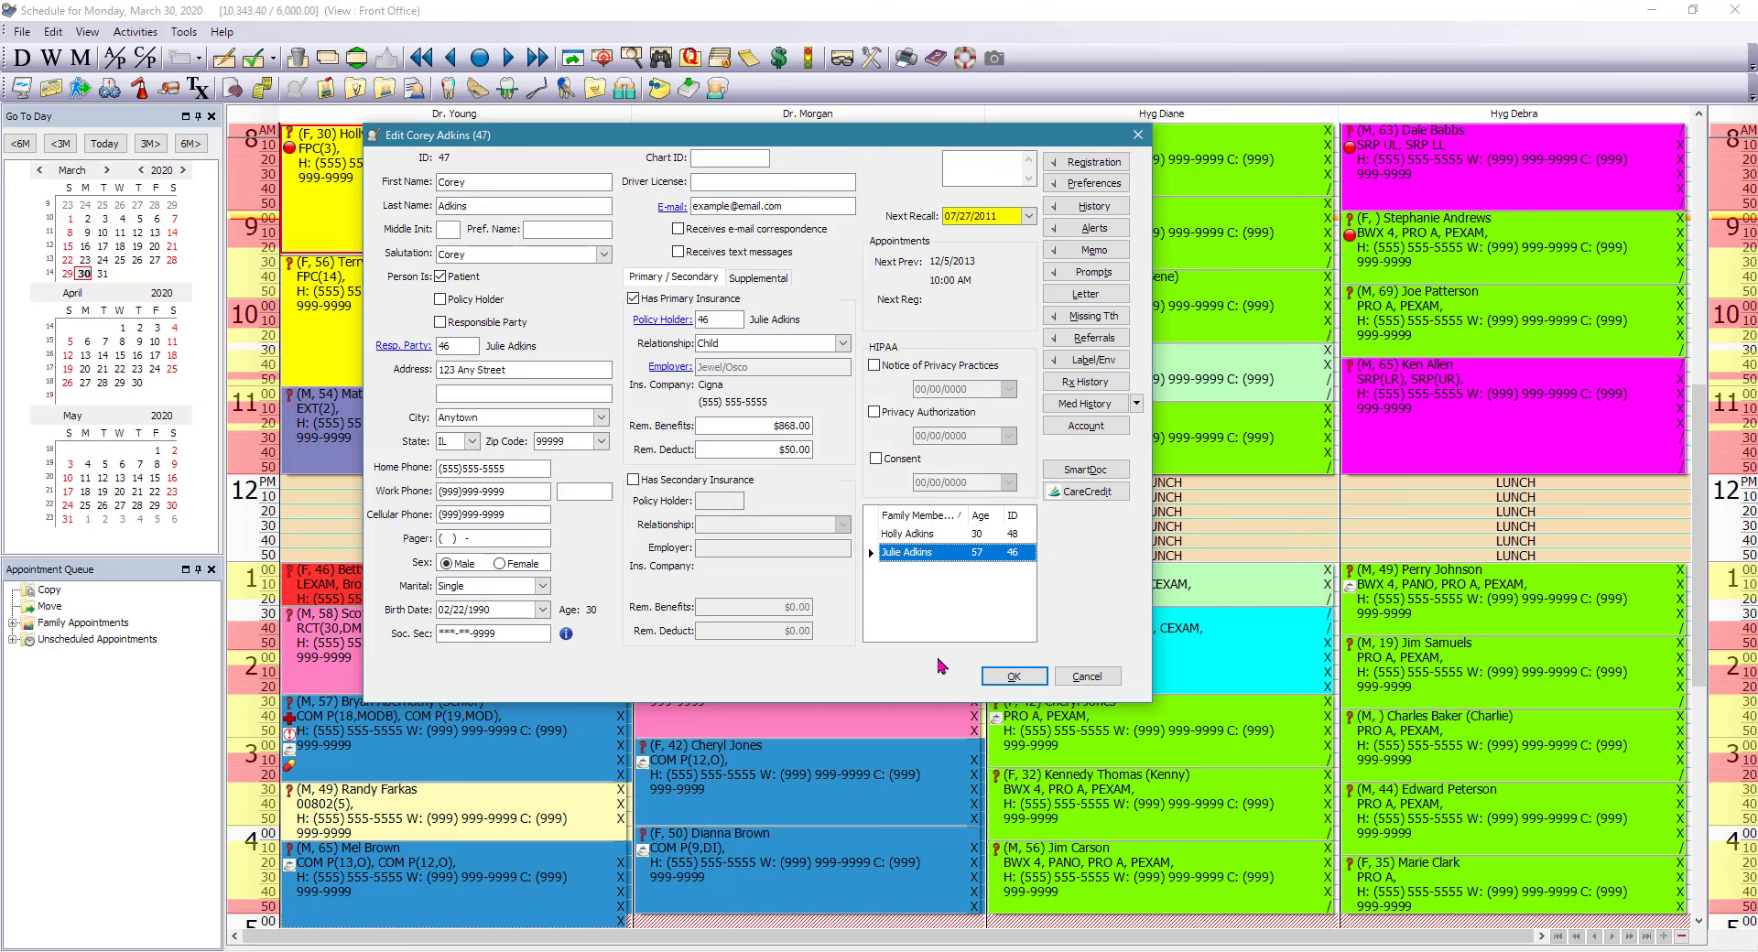
pyautogui.click(1013, 677)
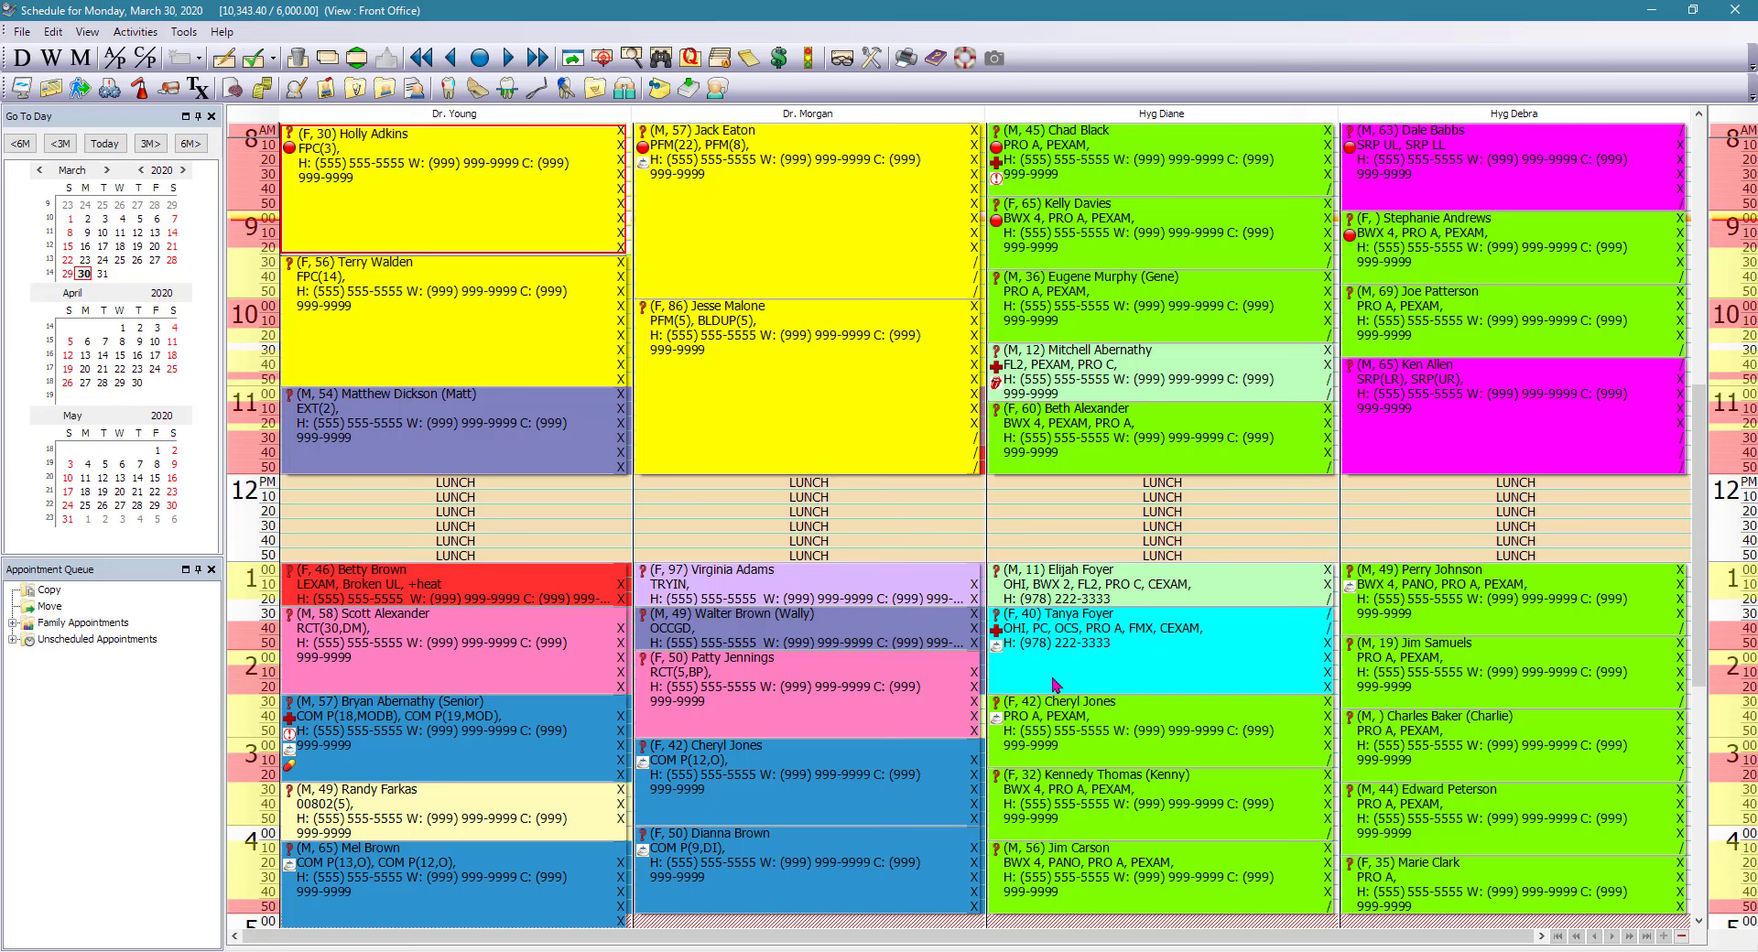
# Open the account of the first doctor's 8:00 AM patient and view the transaction options for the first listed family member
pyautogui.moveTo(539, 326)
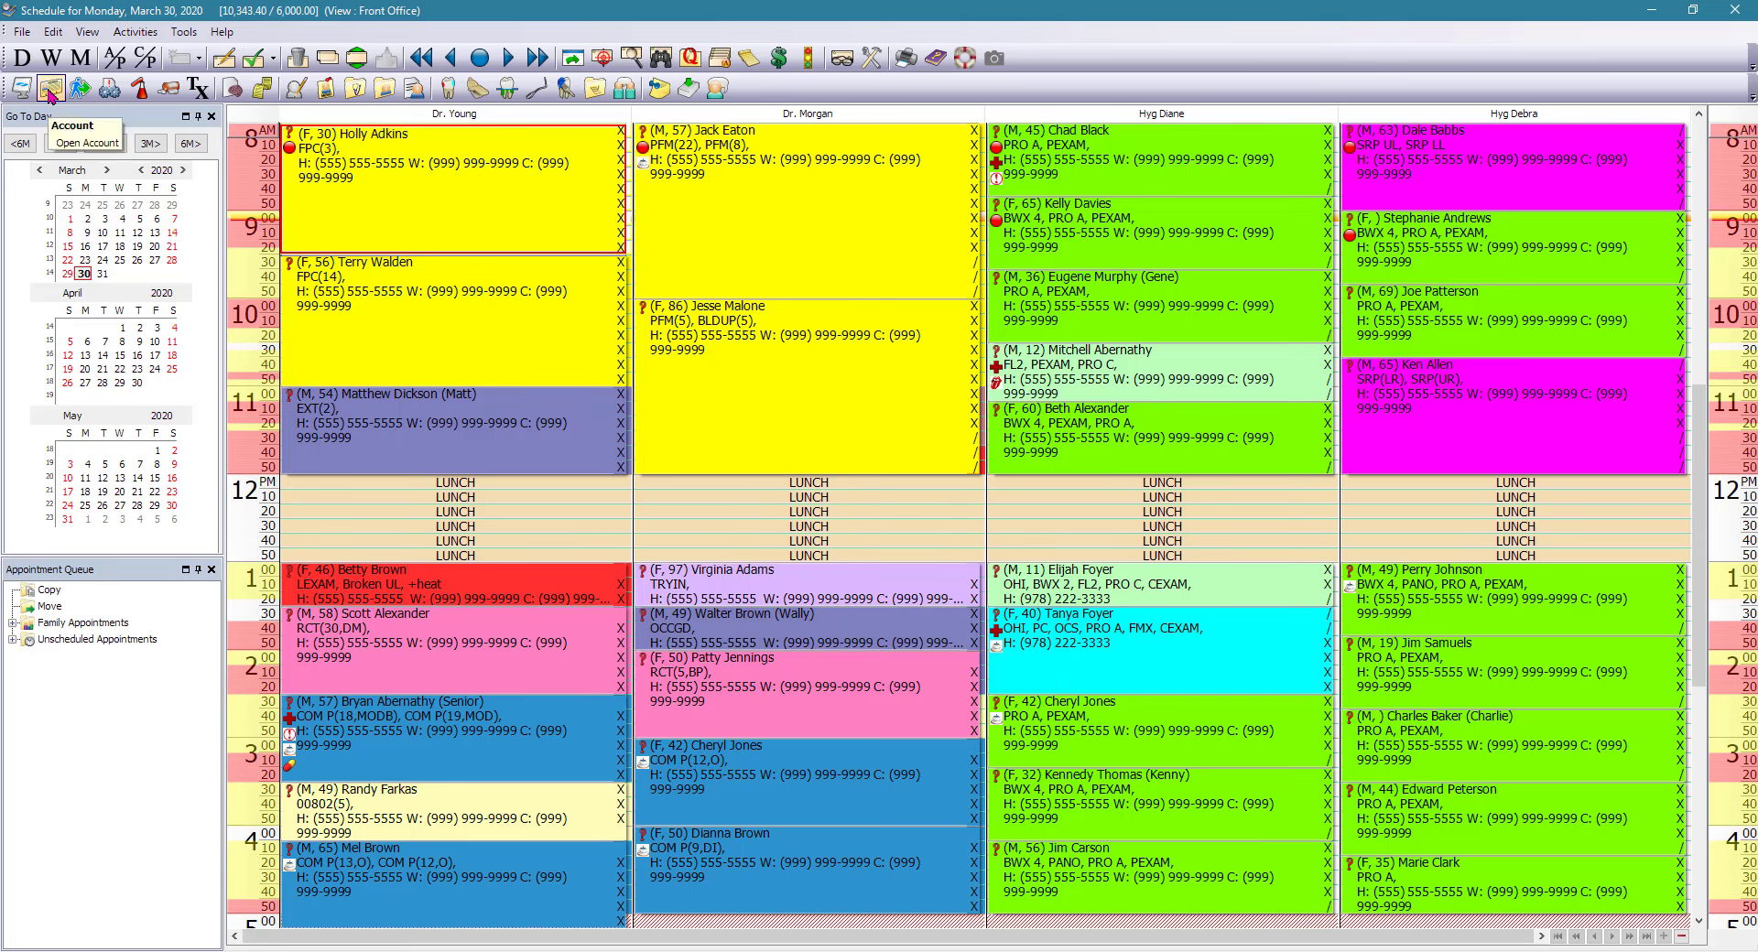
pyautogui.click(51, 88)
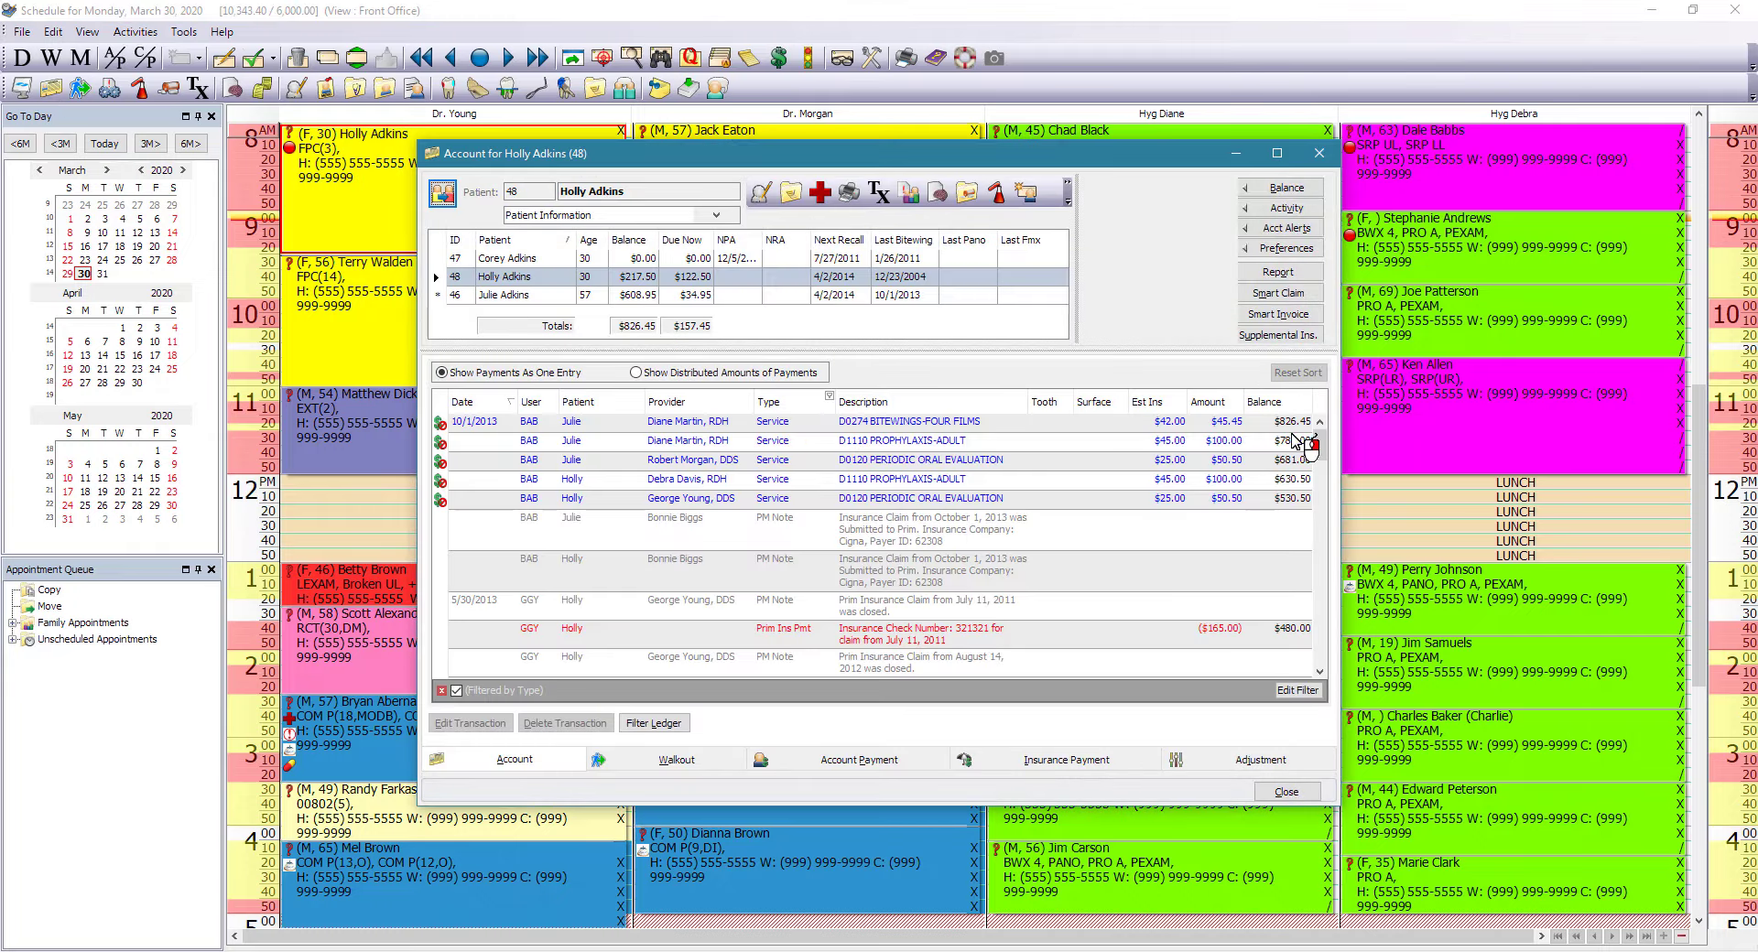
pyautogui.moveTo(1321, 449)
pyautogui.mouseDown()
pyautogui.moveTo(1329, 565)
pyautogui.moveTo(1334, 445)
pyautogui.mouseUp()
pyautogui.rightClick(528, 259)
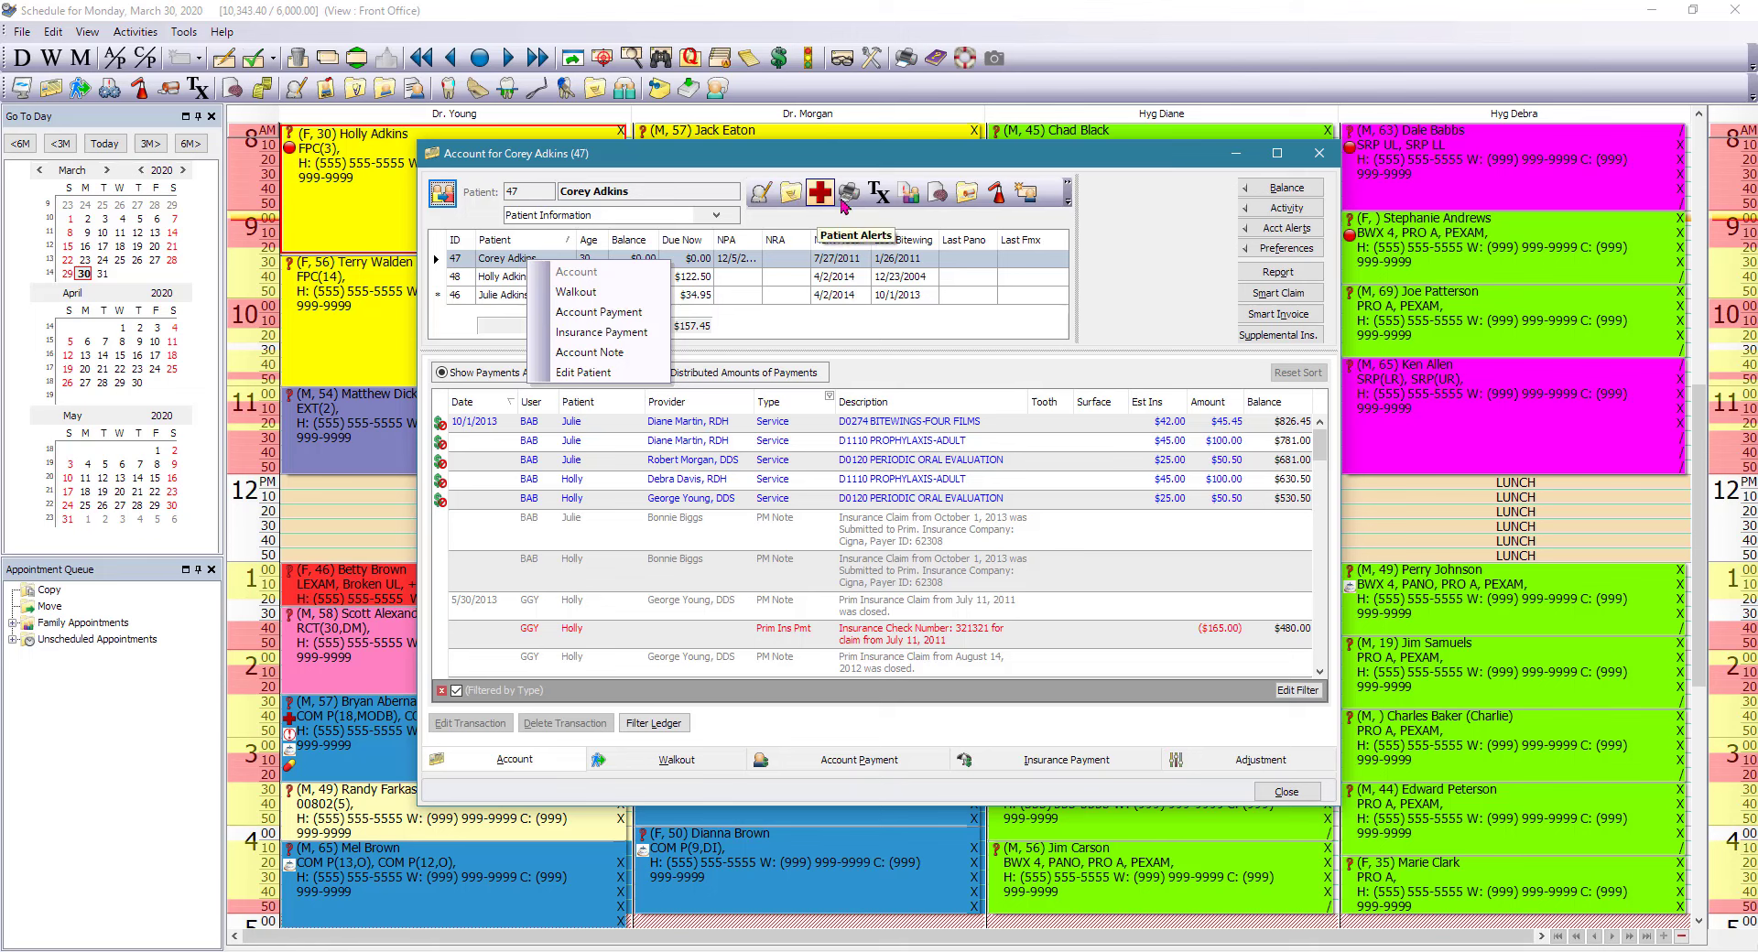
# View the additional patient shortcuts available in the account and close the account
pyautogui.click(1068, 203)
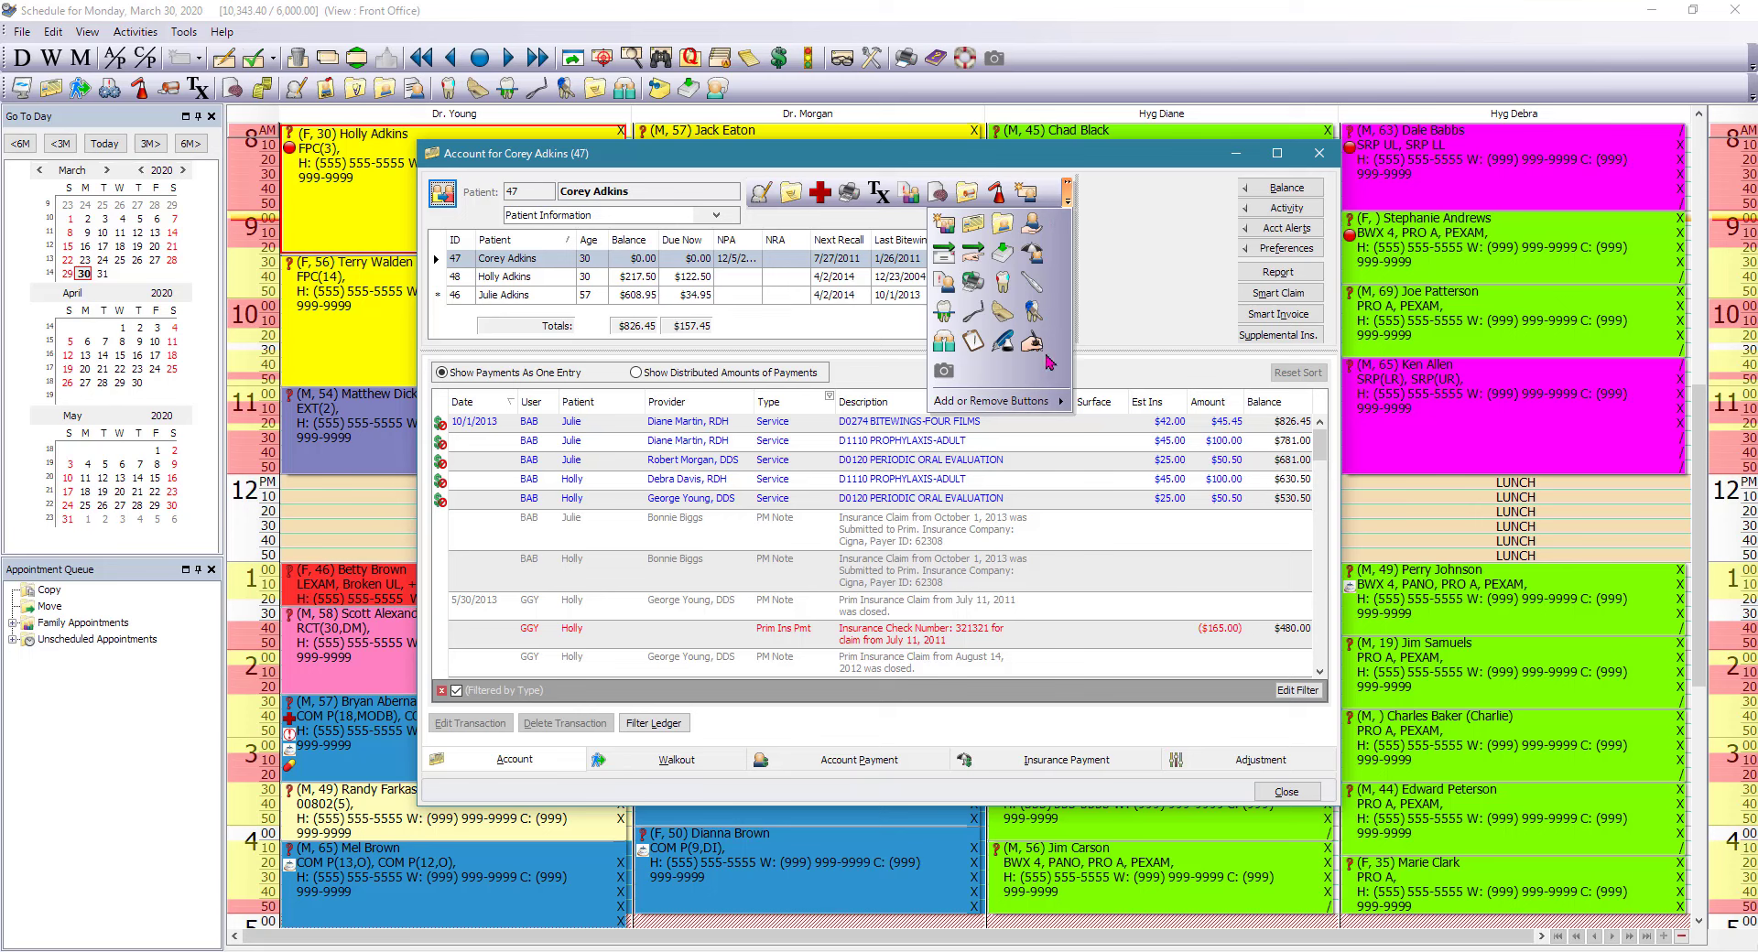
pyautogui.click(1068, 203)
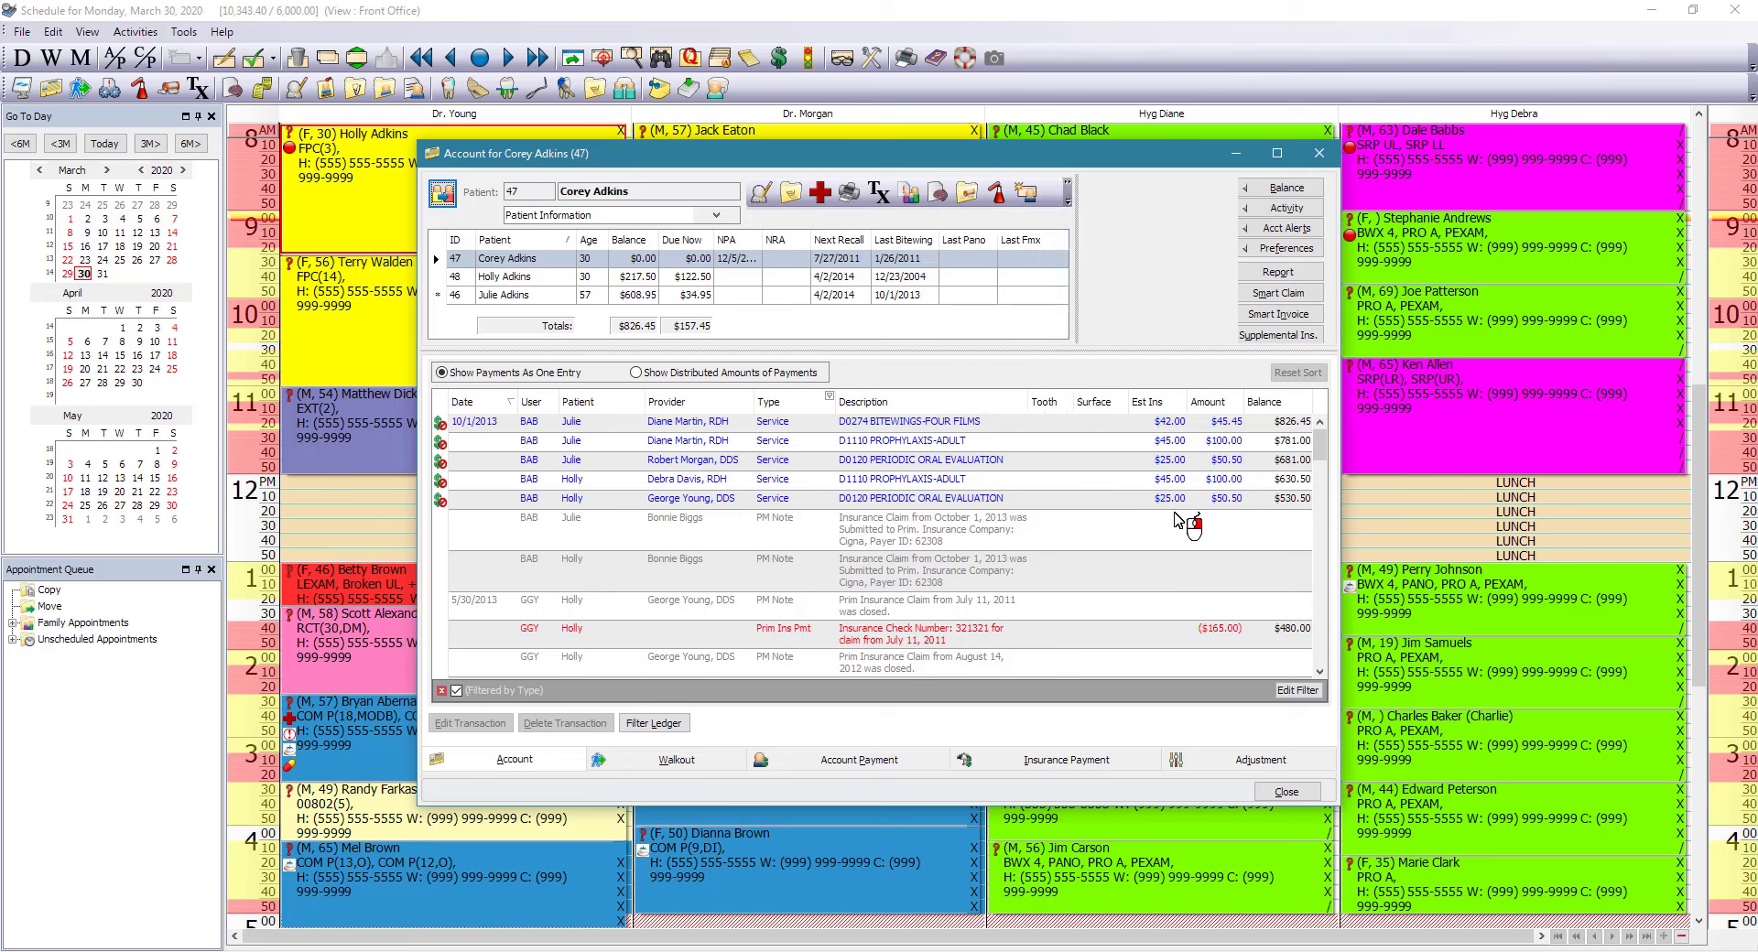
pyautogui.click(1289, 795)
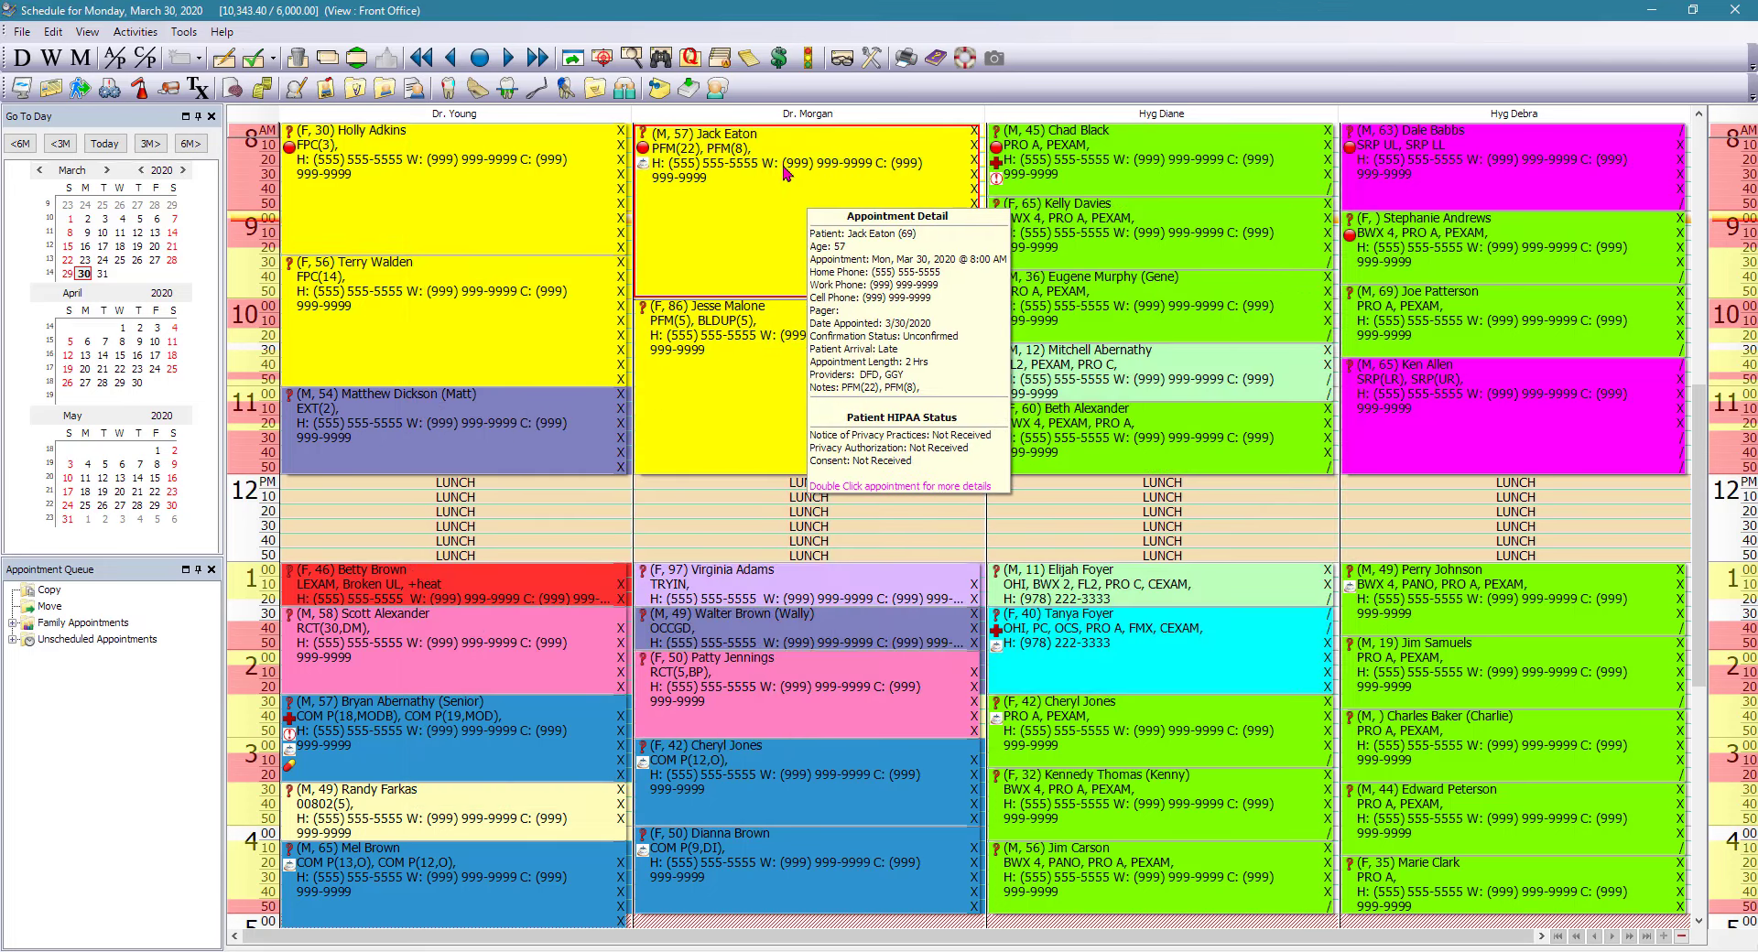
# Open the treatment plan of the second doctor's 8:00 AM patient and close it, clearing any new information
pyautogui.click(199, 90)
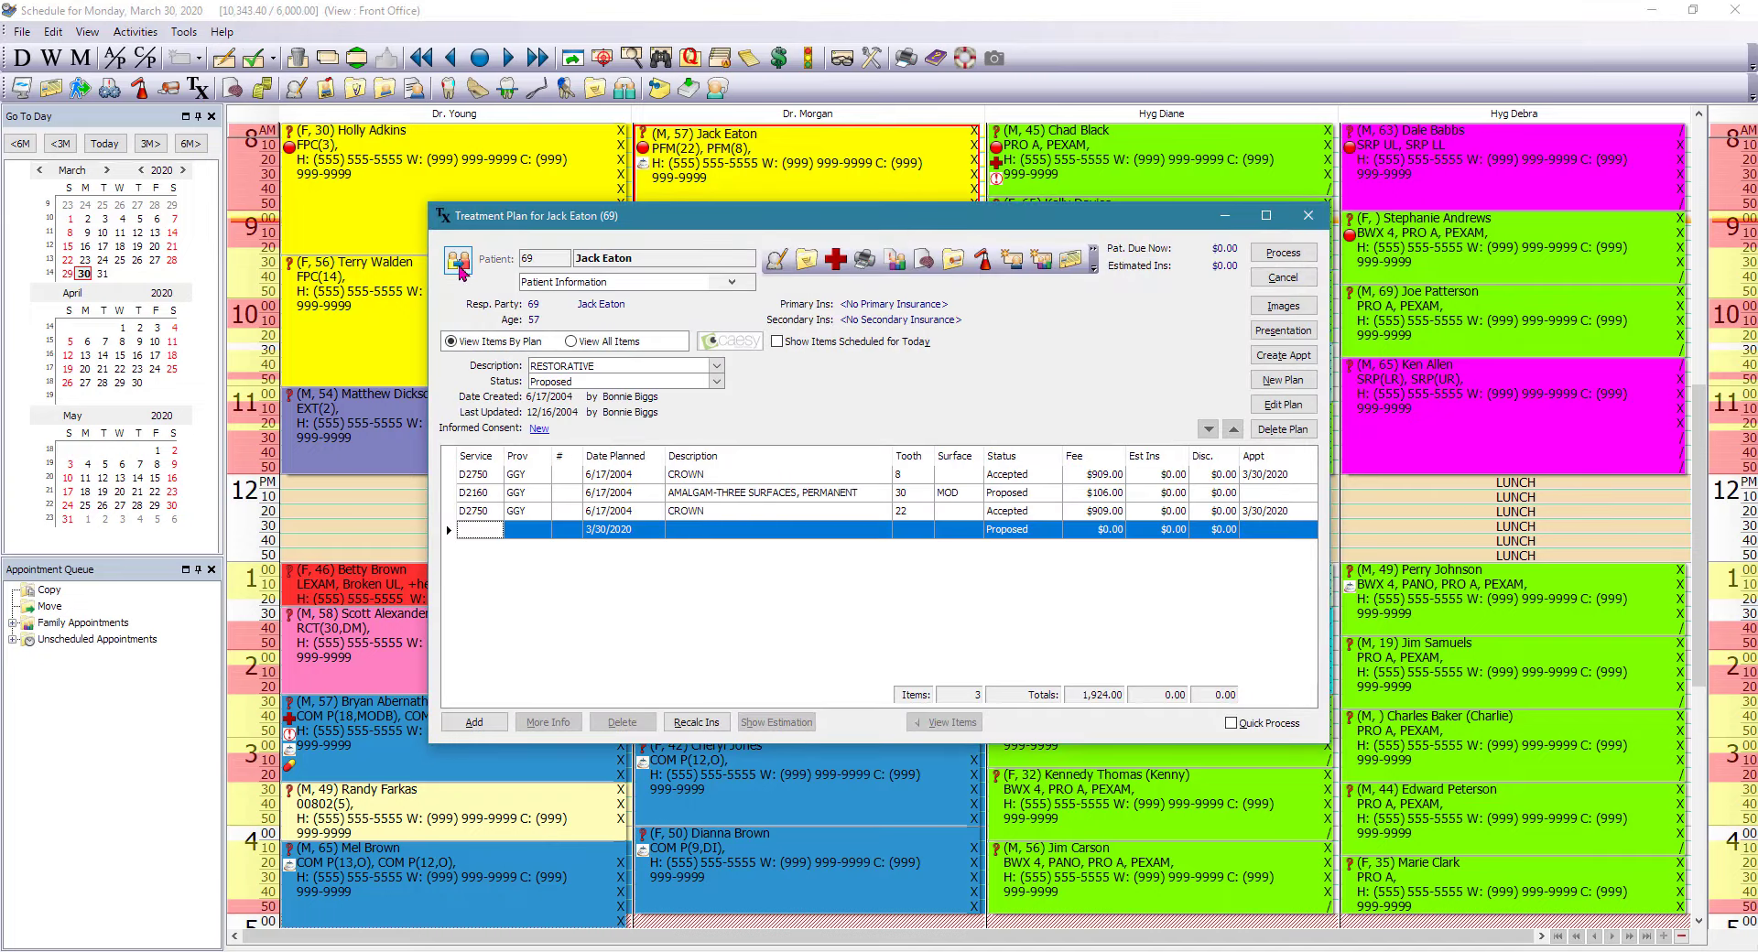
pyautogui.click(1282, 278)
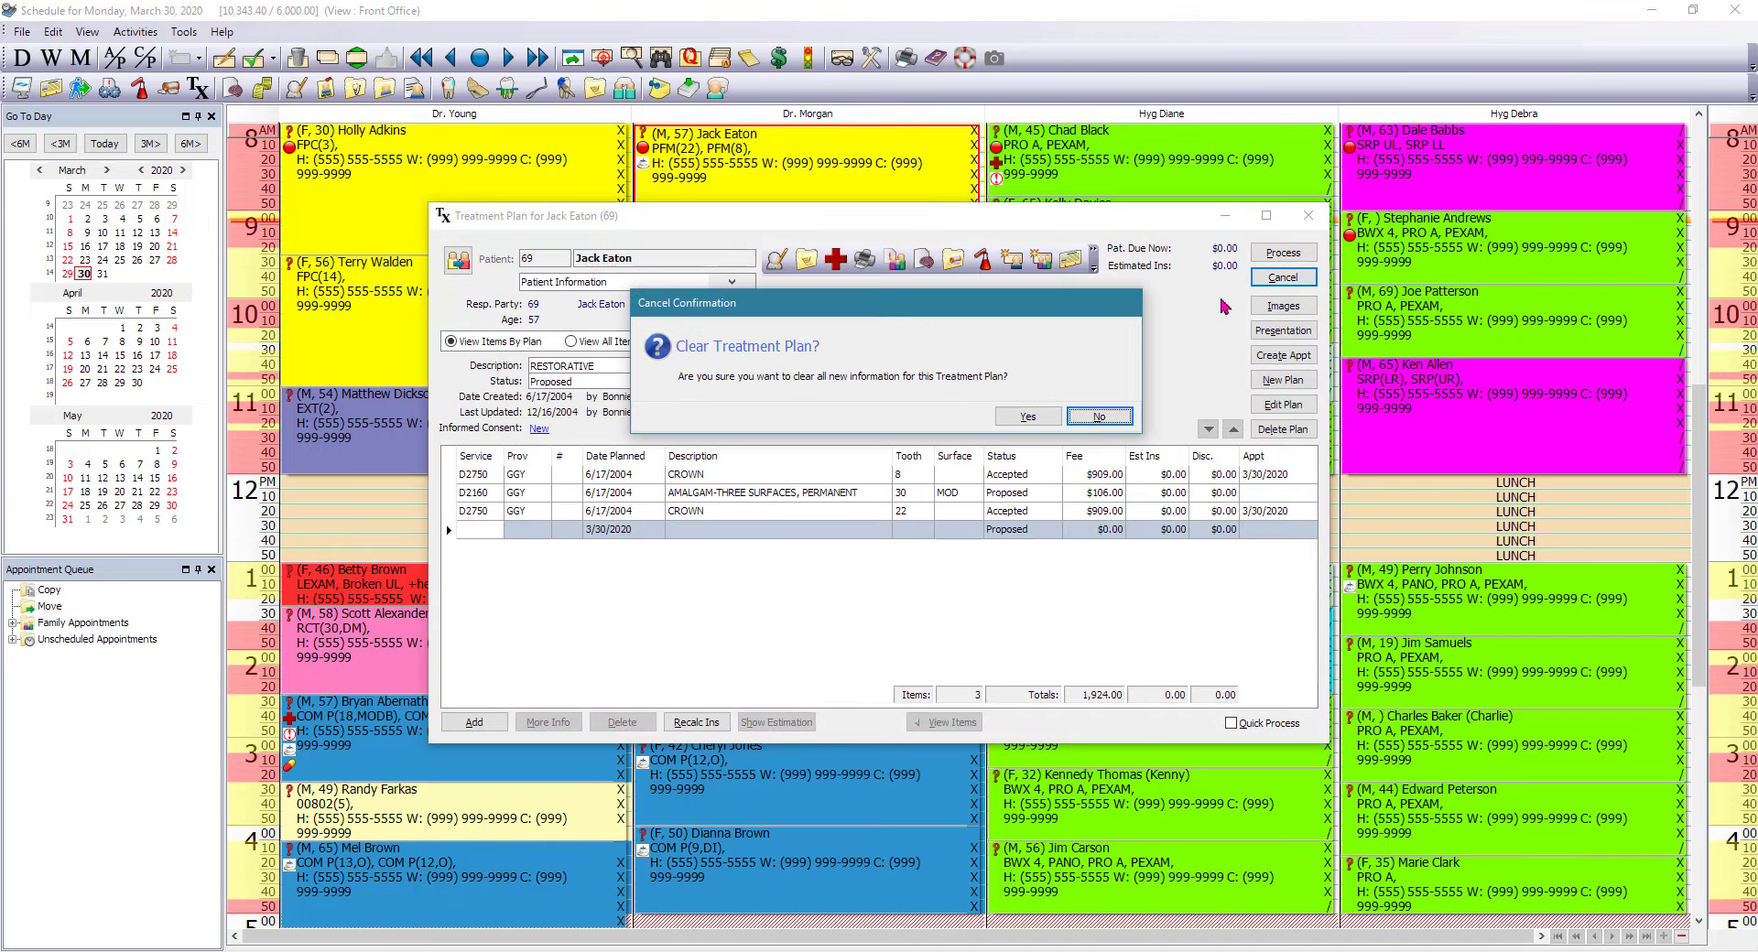
pyautogui.click(1019, 416)
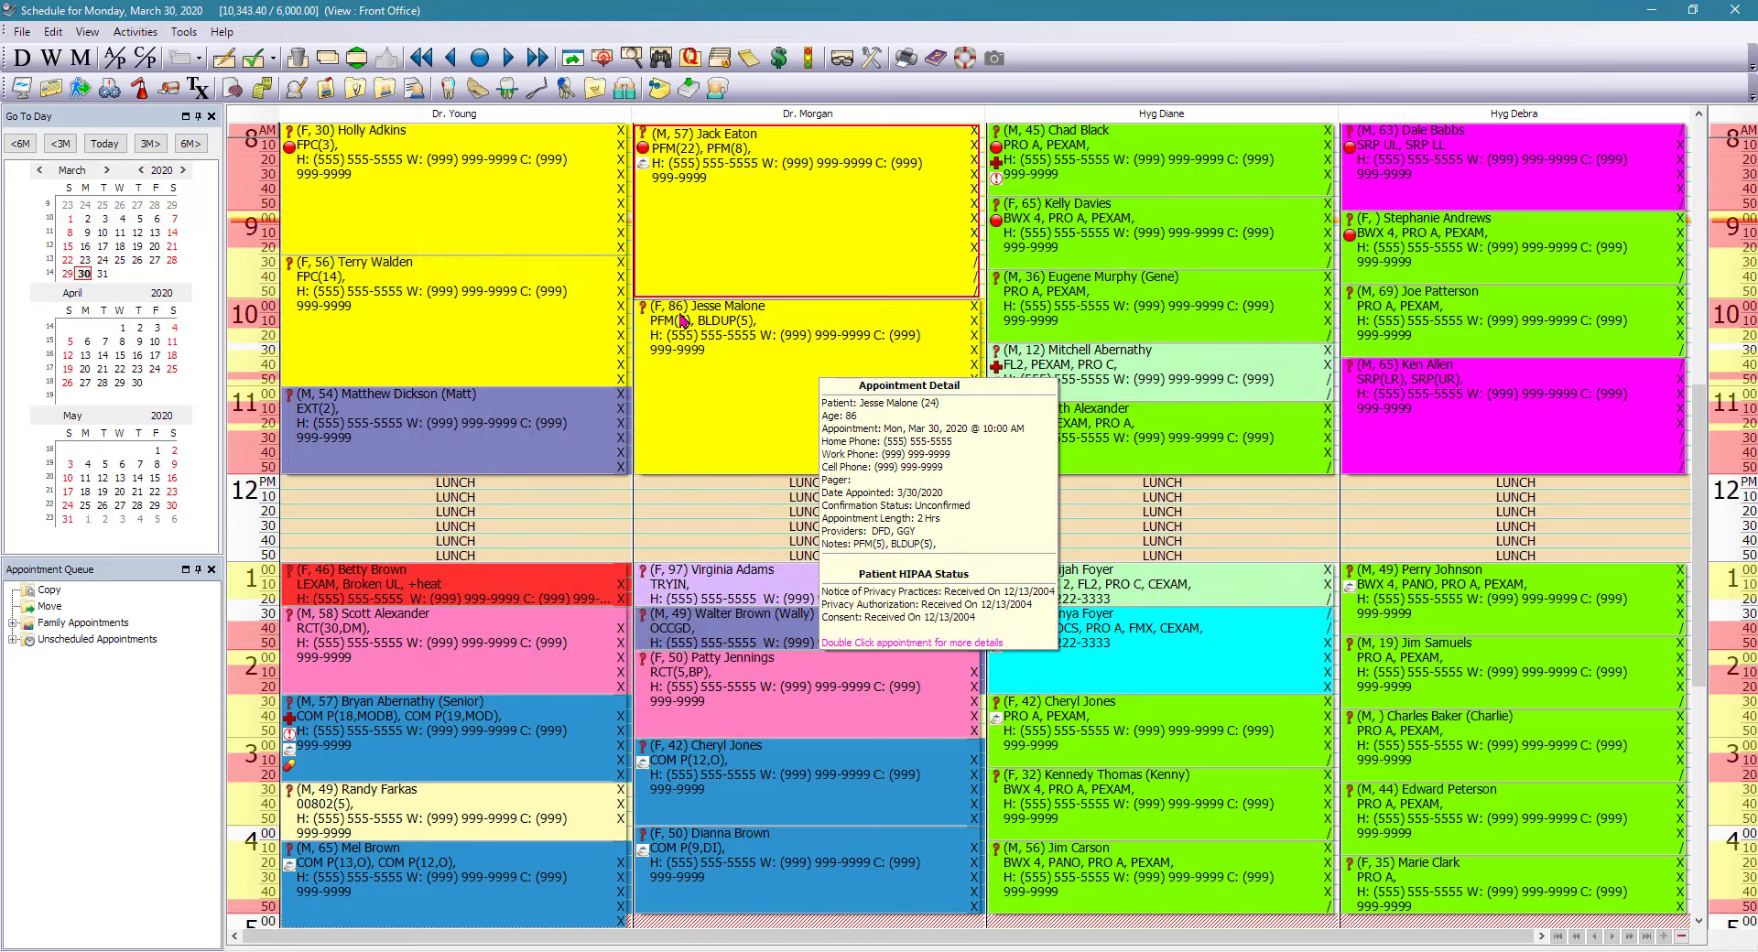
# Open the prescriptions list of the second doctor's 8:00 AM patient and close it
pyautogui.click(168, 91)
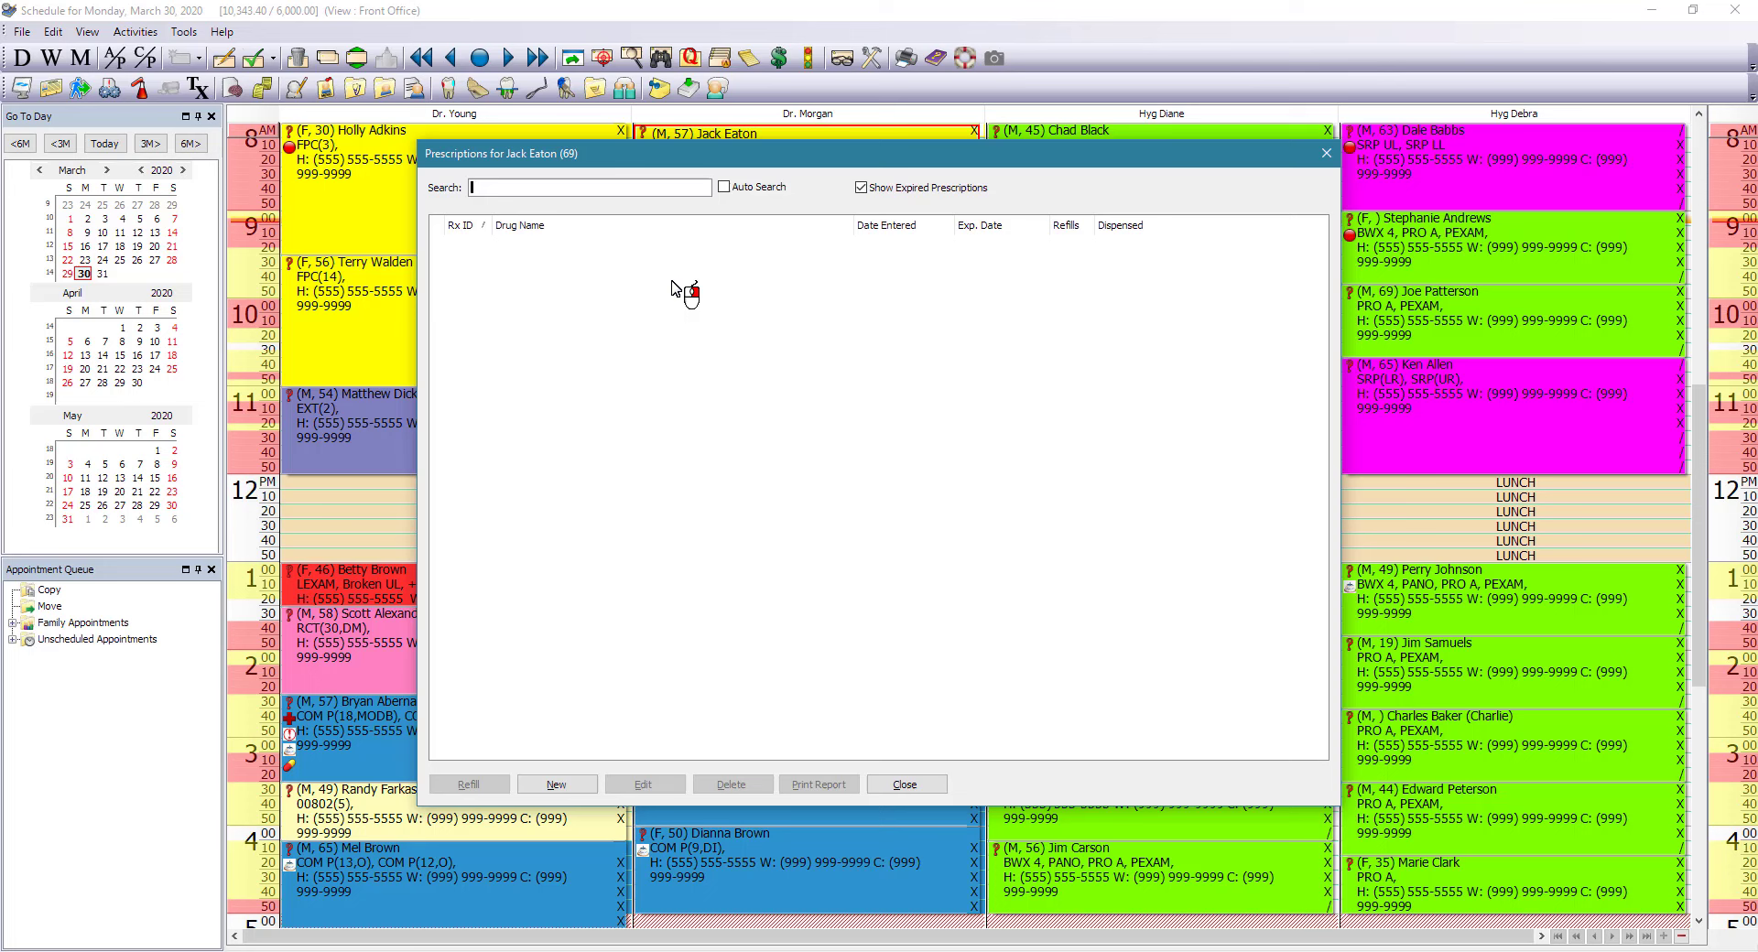
pyautogui.click(581, 377)
pyautogui.click(1325, 160)
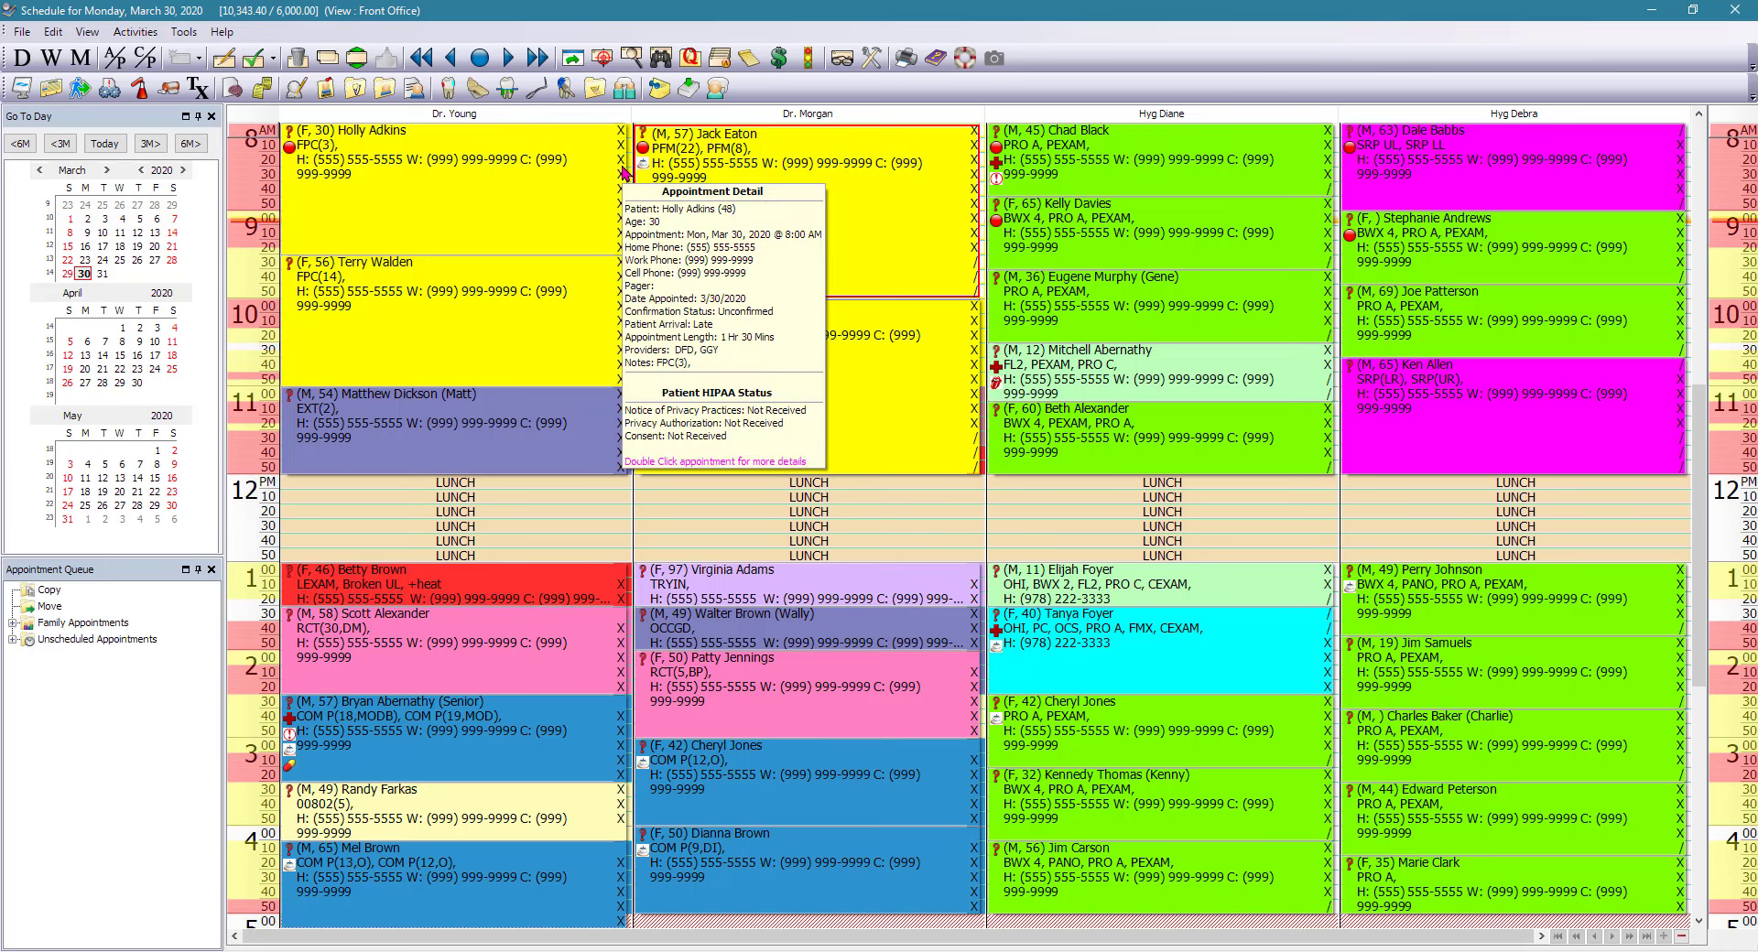
# View the second doctor's 8:00 AM patient's medical history form, close it and open their history of completed services
pyautogui.click(357, 91)
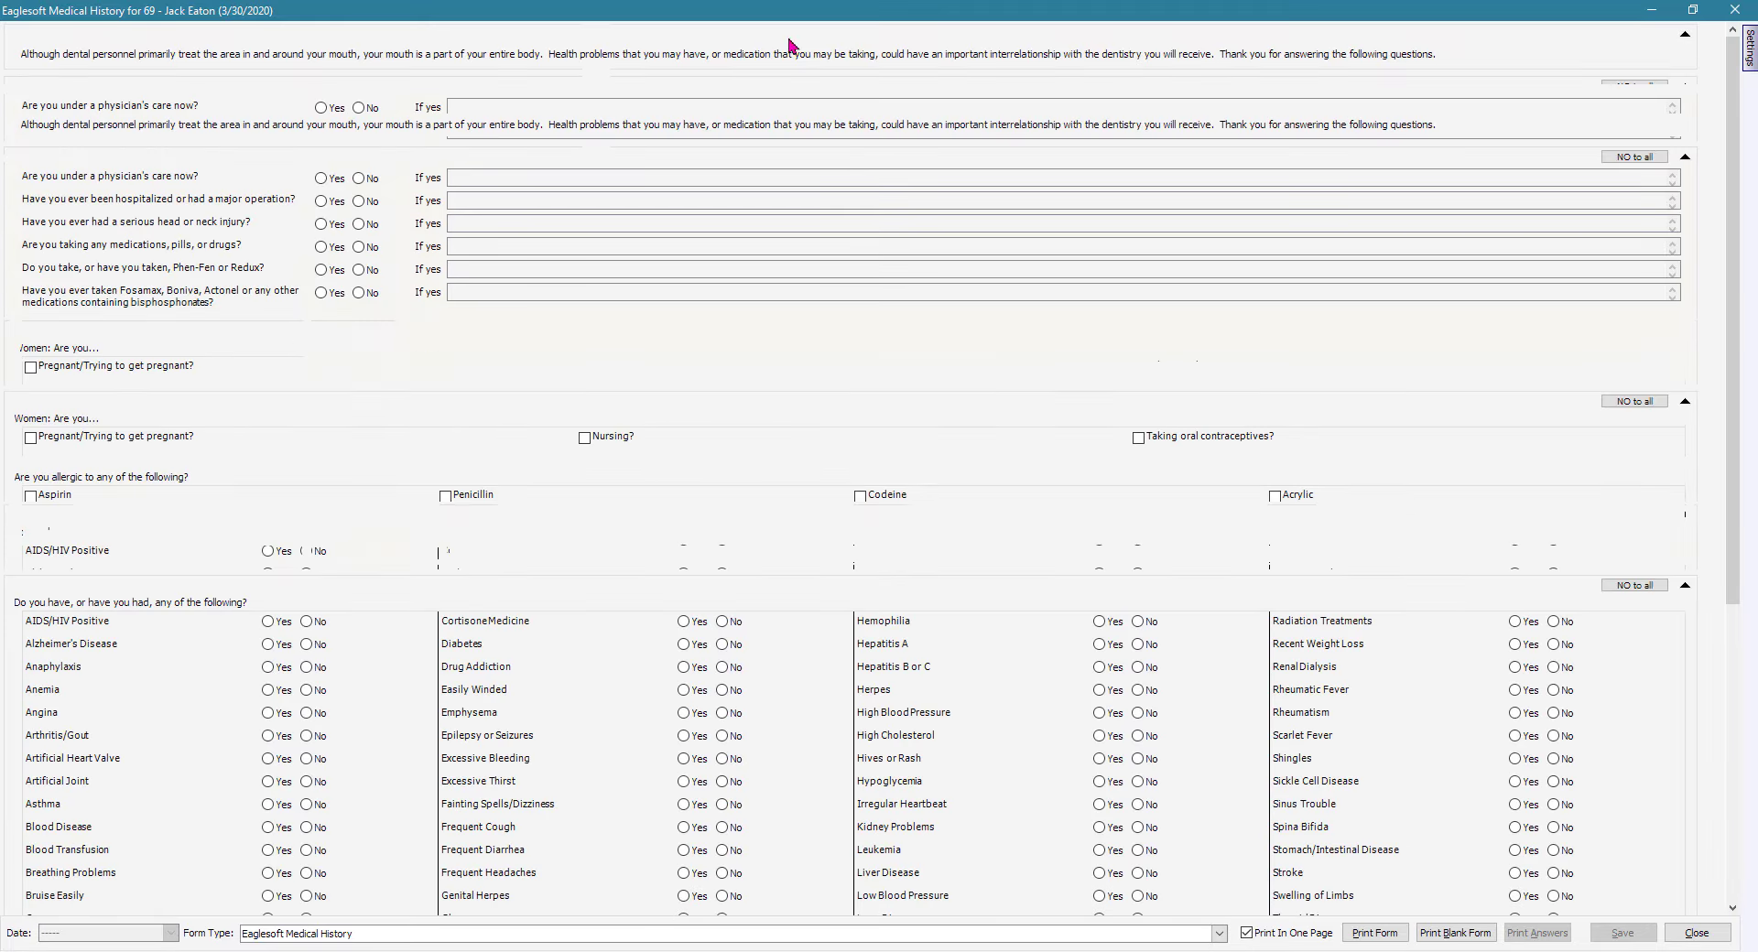
pyautogui.click(1726, 12)
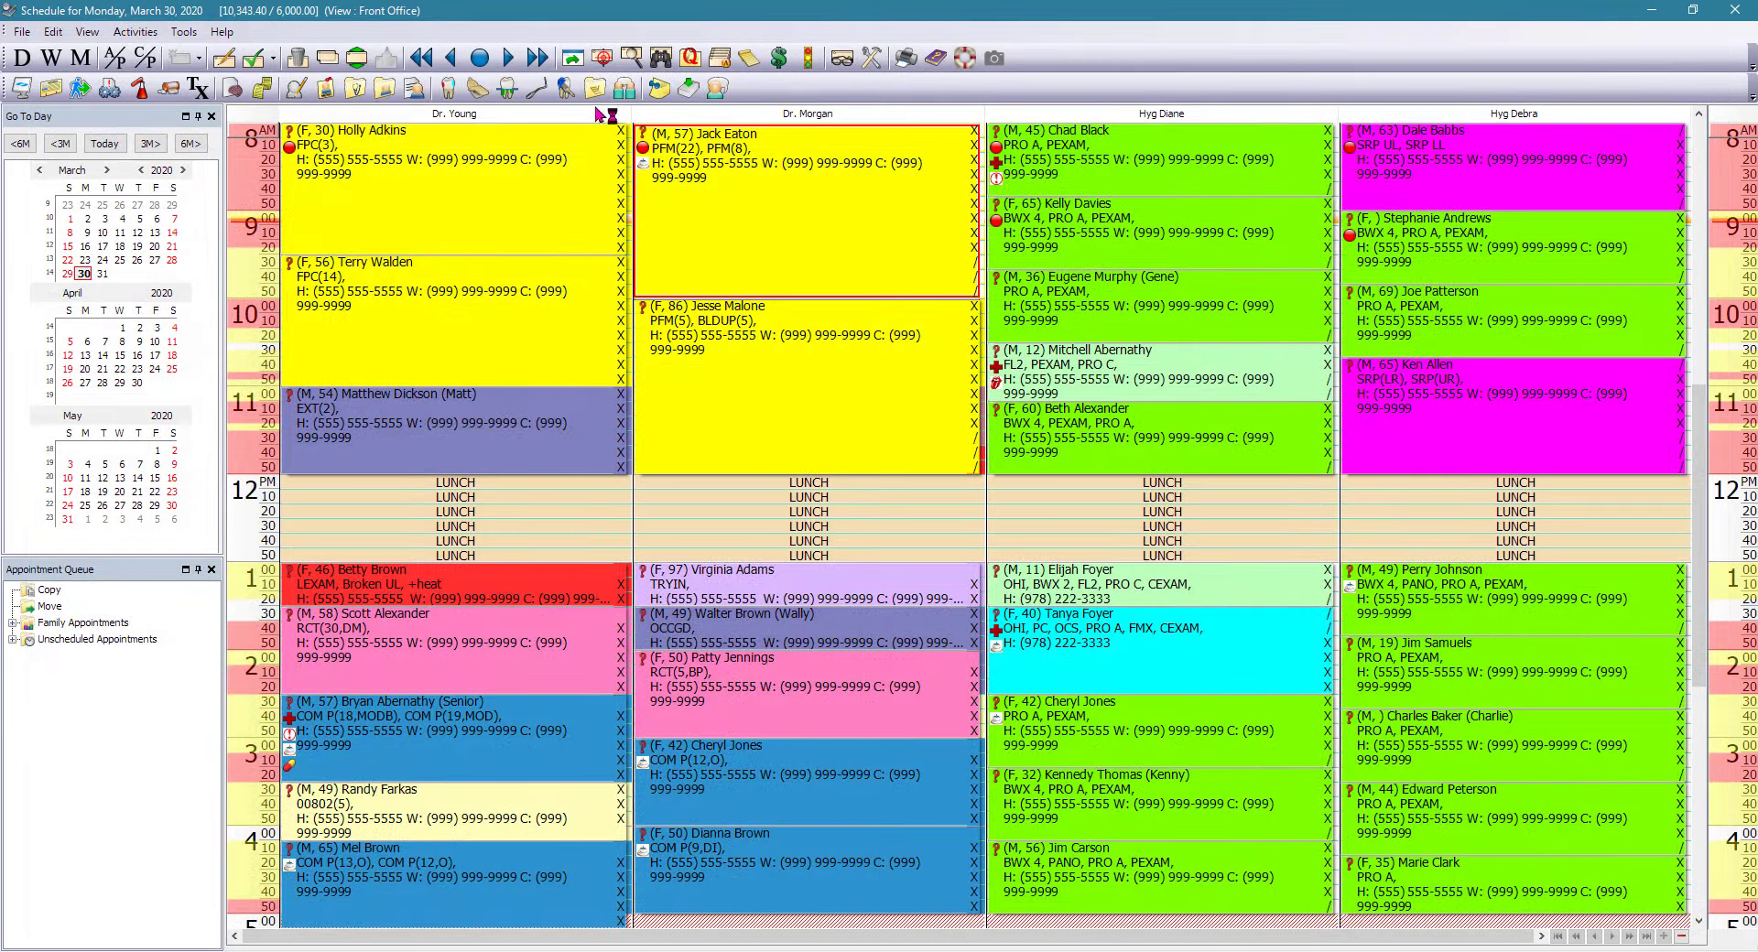
pyautogui.click(385, 88)
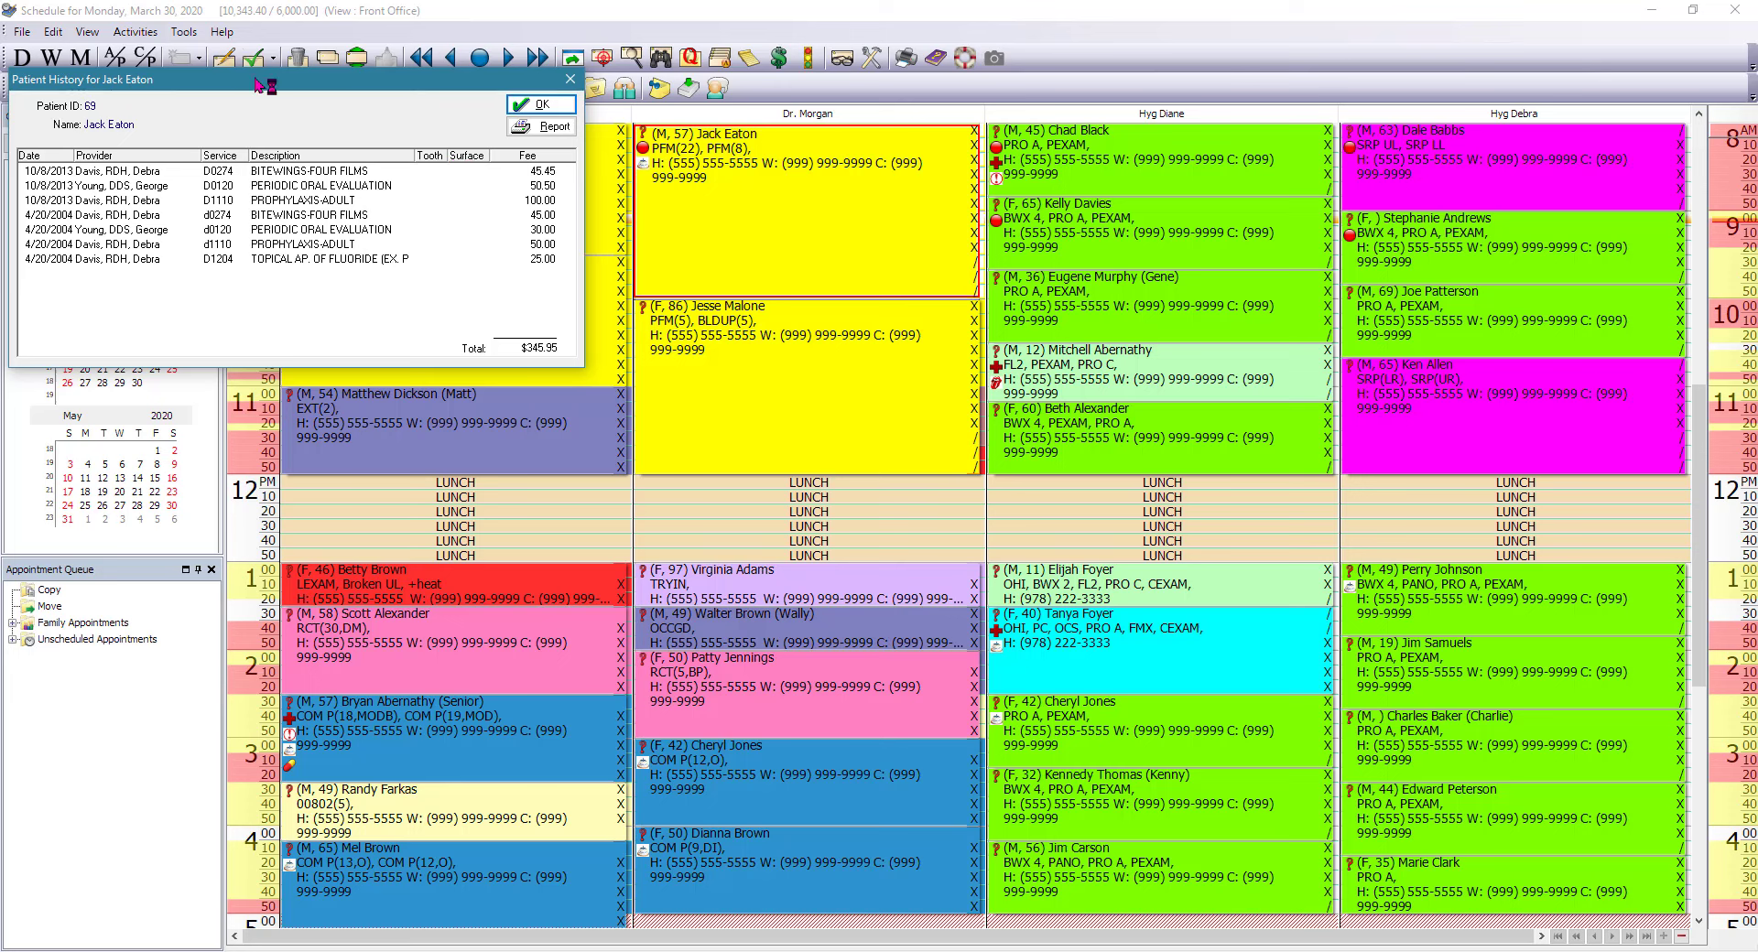
pyautogui.moveTo(254, 80); pyautogui.dragTo(274, 142)
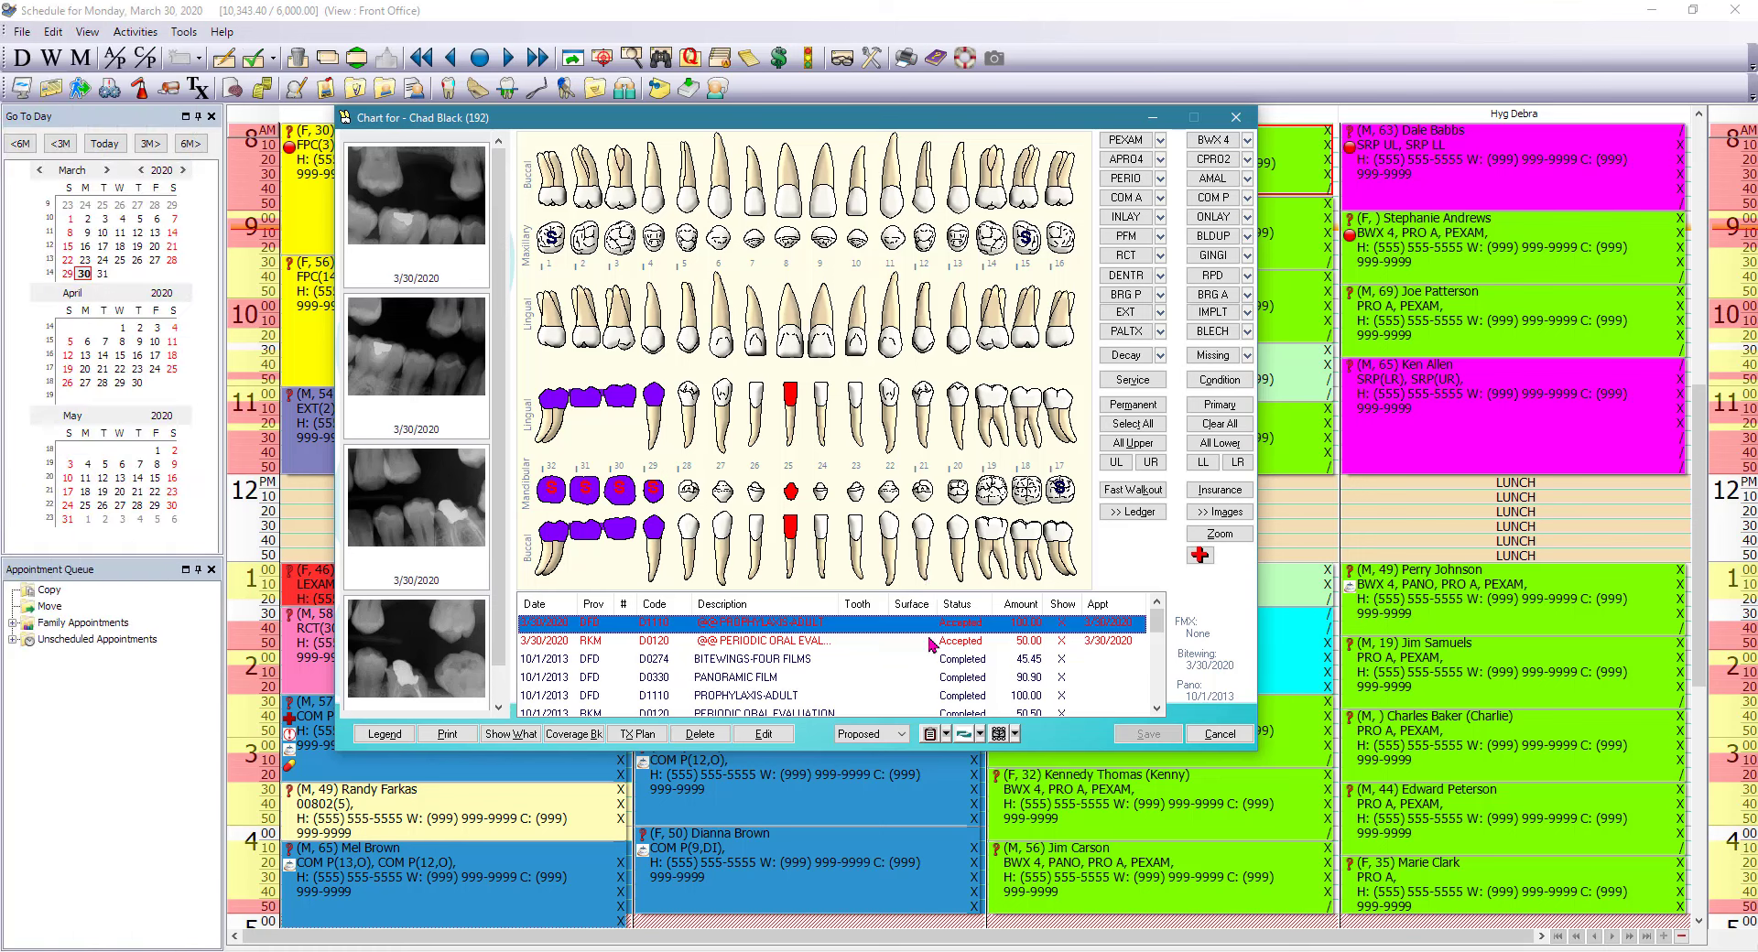
# Post the 3/30/2020 D1110 prophylaxis and D0120 periodic oral evaluation to walkout, then save and close the patient's chart
pyautogui.keyDown('shift'); pyautogui.click(856, 644); pyautogui.keyUp('shift')
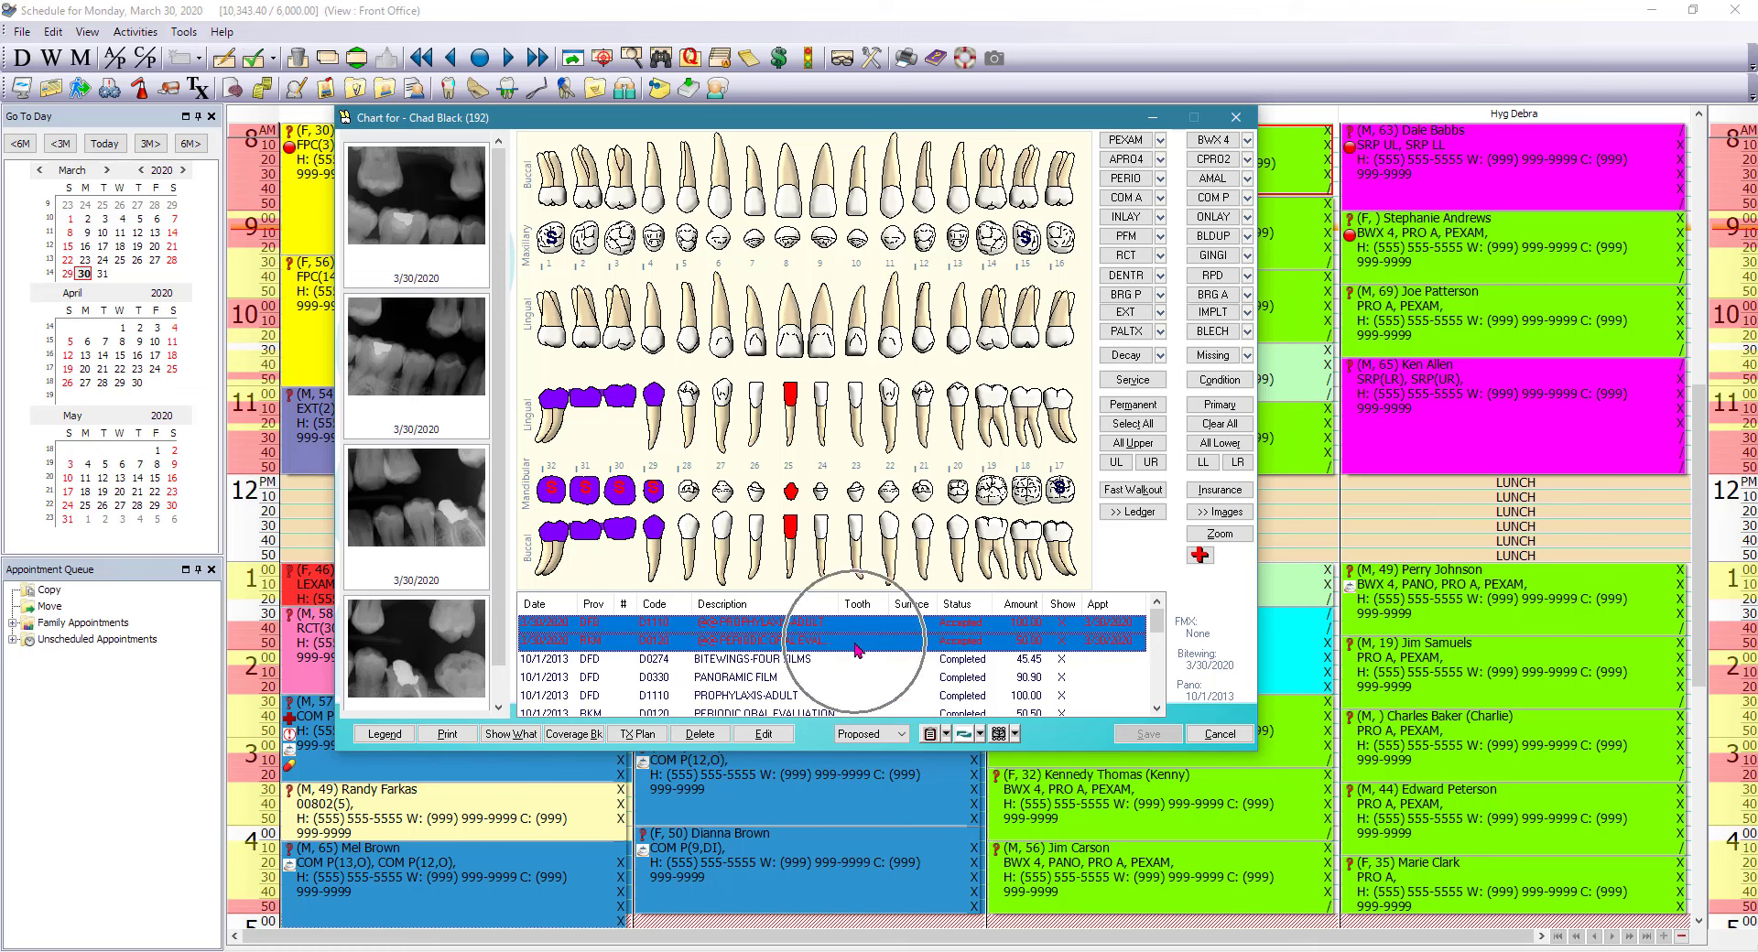
pyautogui.rightClick(911, 652)
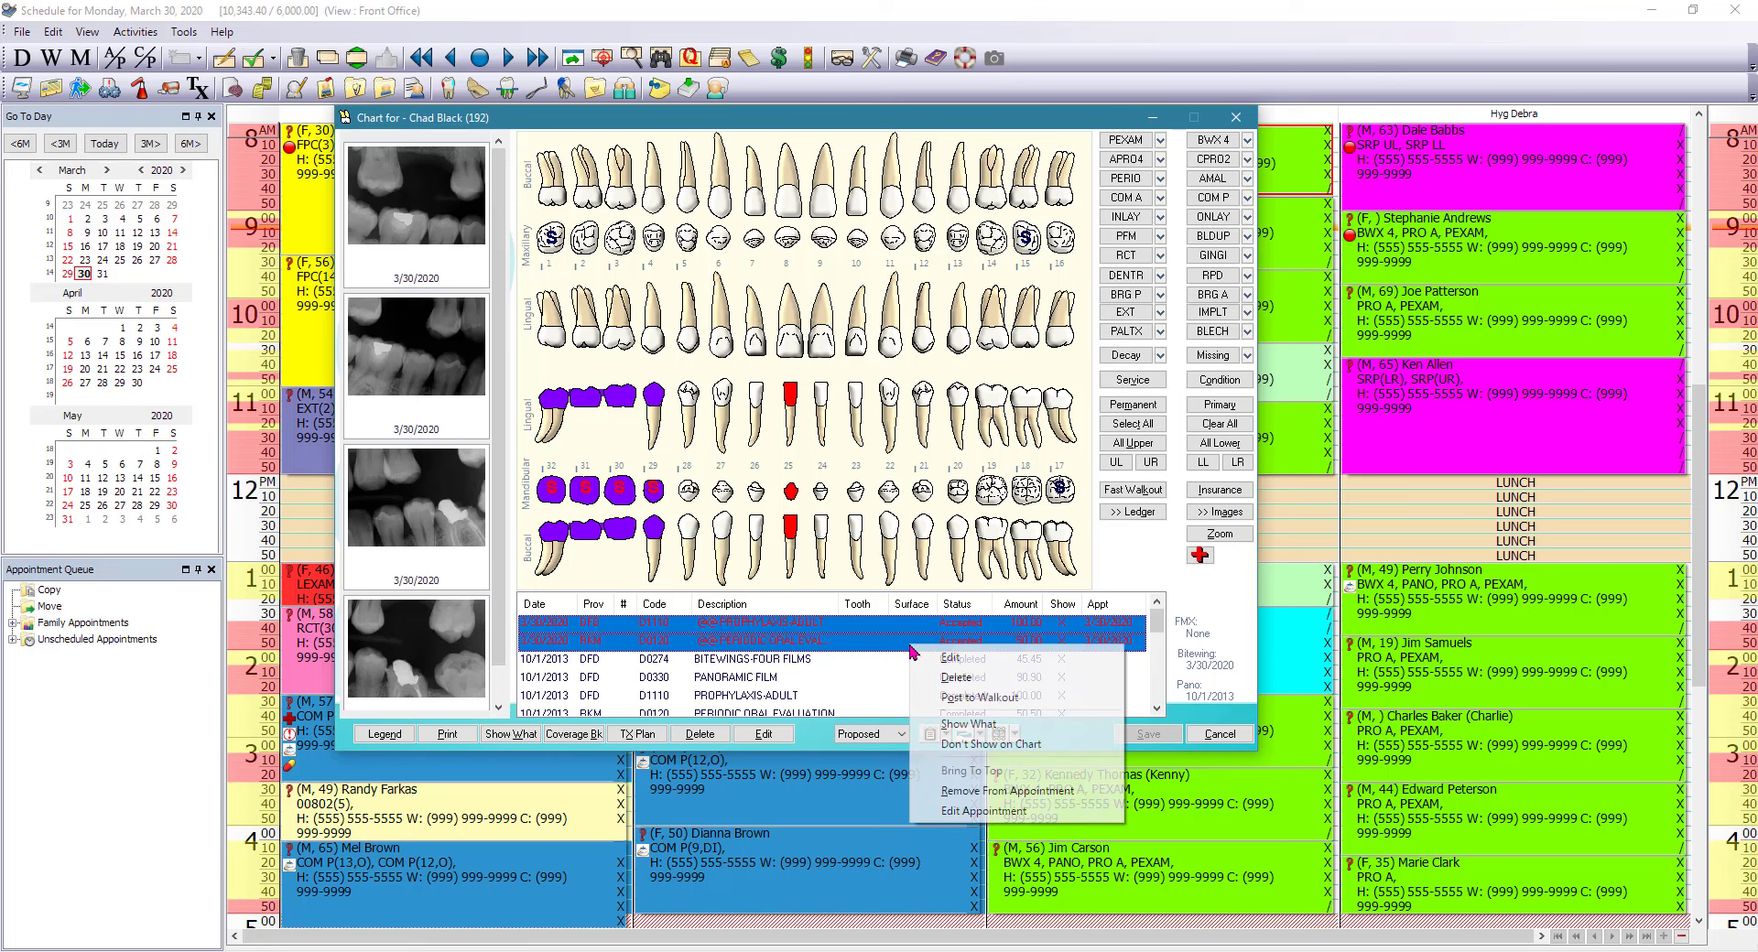
pyautogui.click(965, 700)
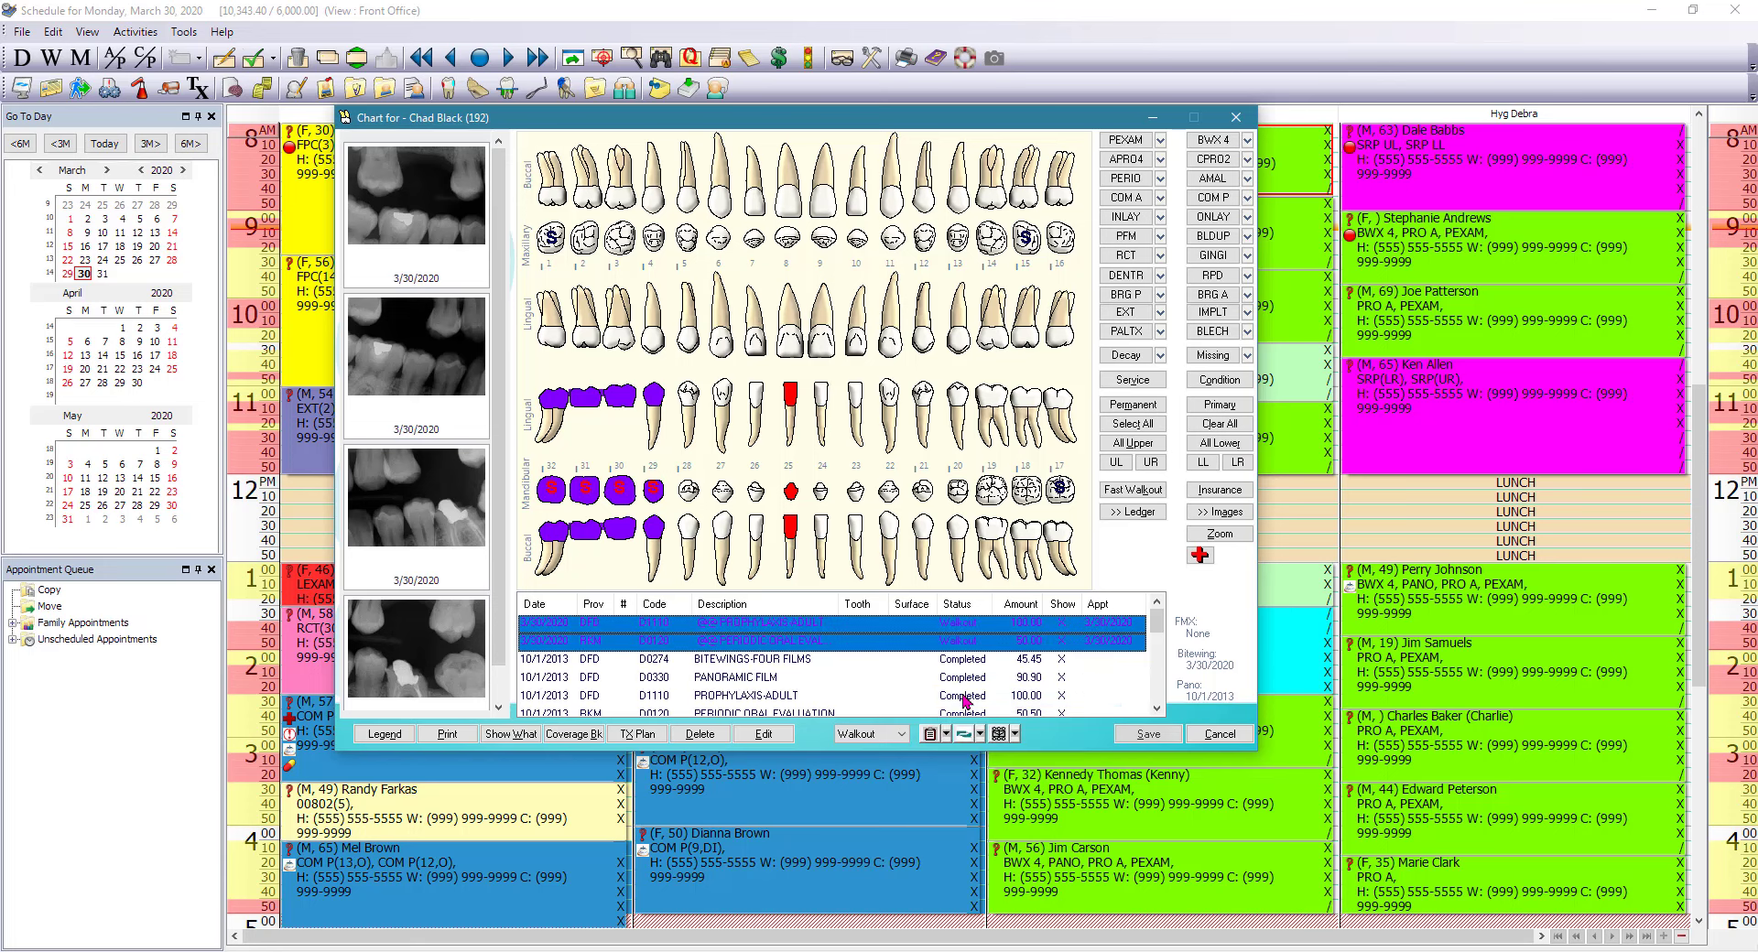
pyautogui.click(1156, 738)
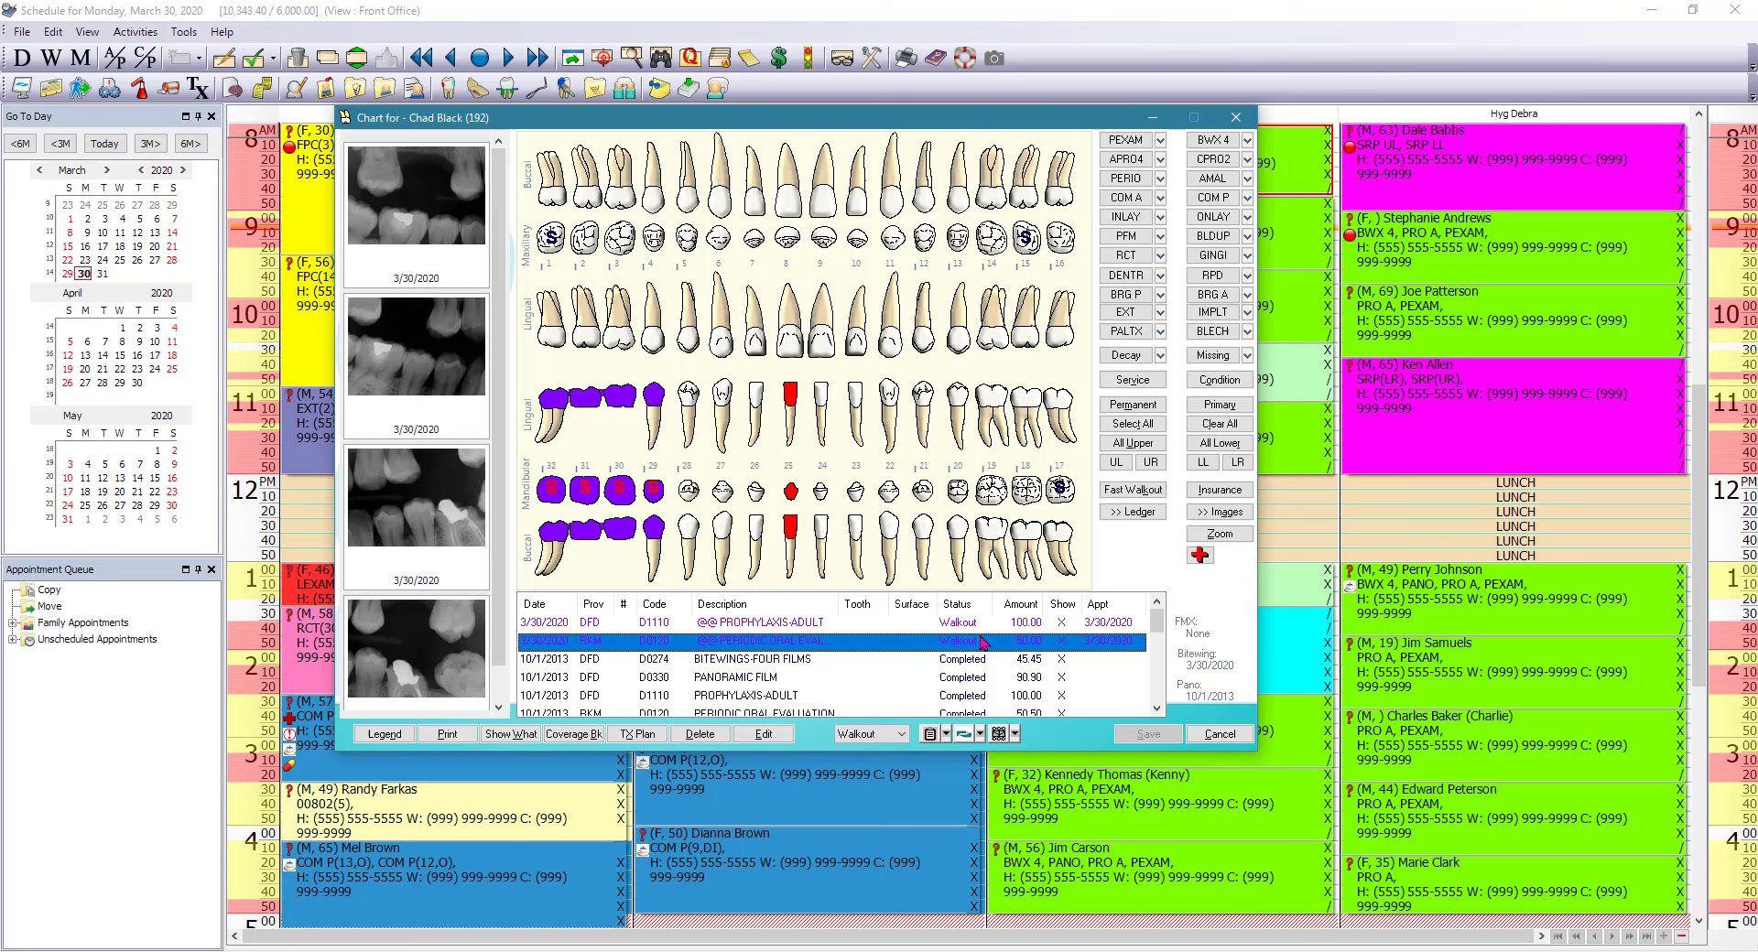
pyautogui.click(1217, 733)
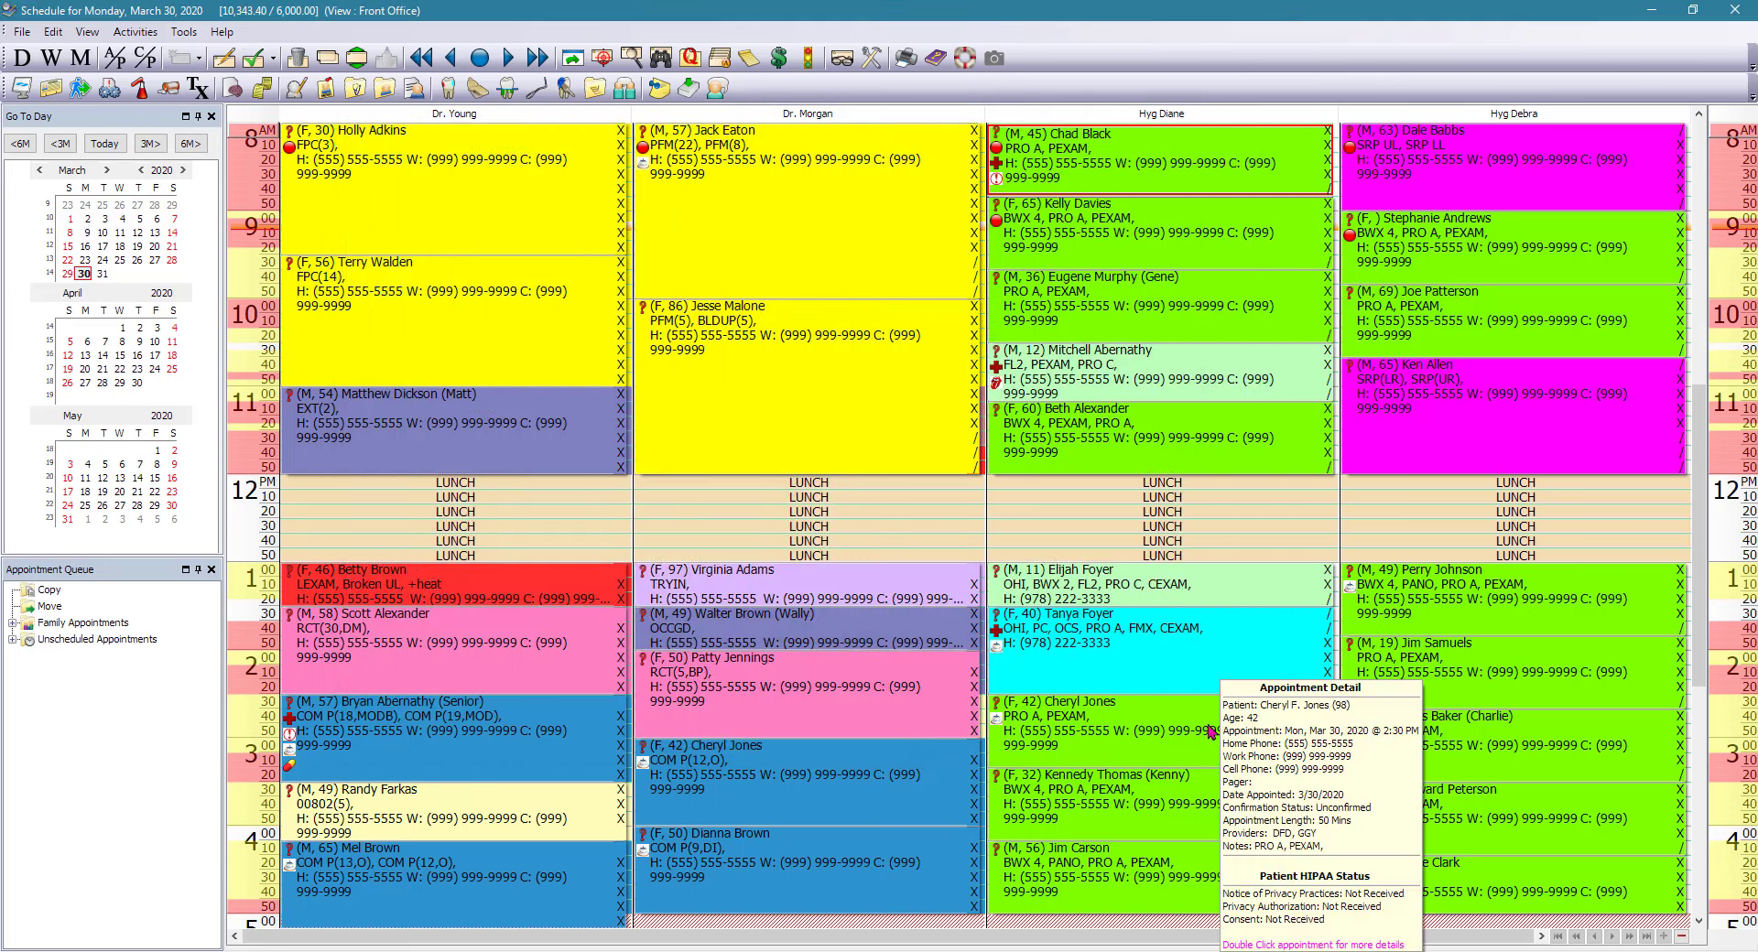
# Open the account of the first hygiene column's 8:00 AM patient from the appointment on the schedule
pyautogui.moveTo(1136, 174)
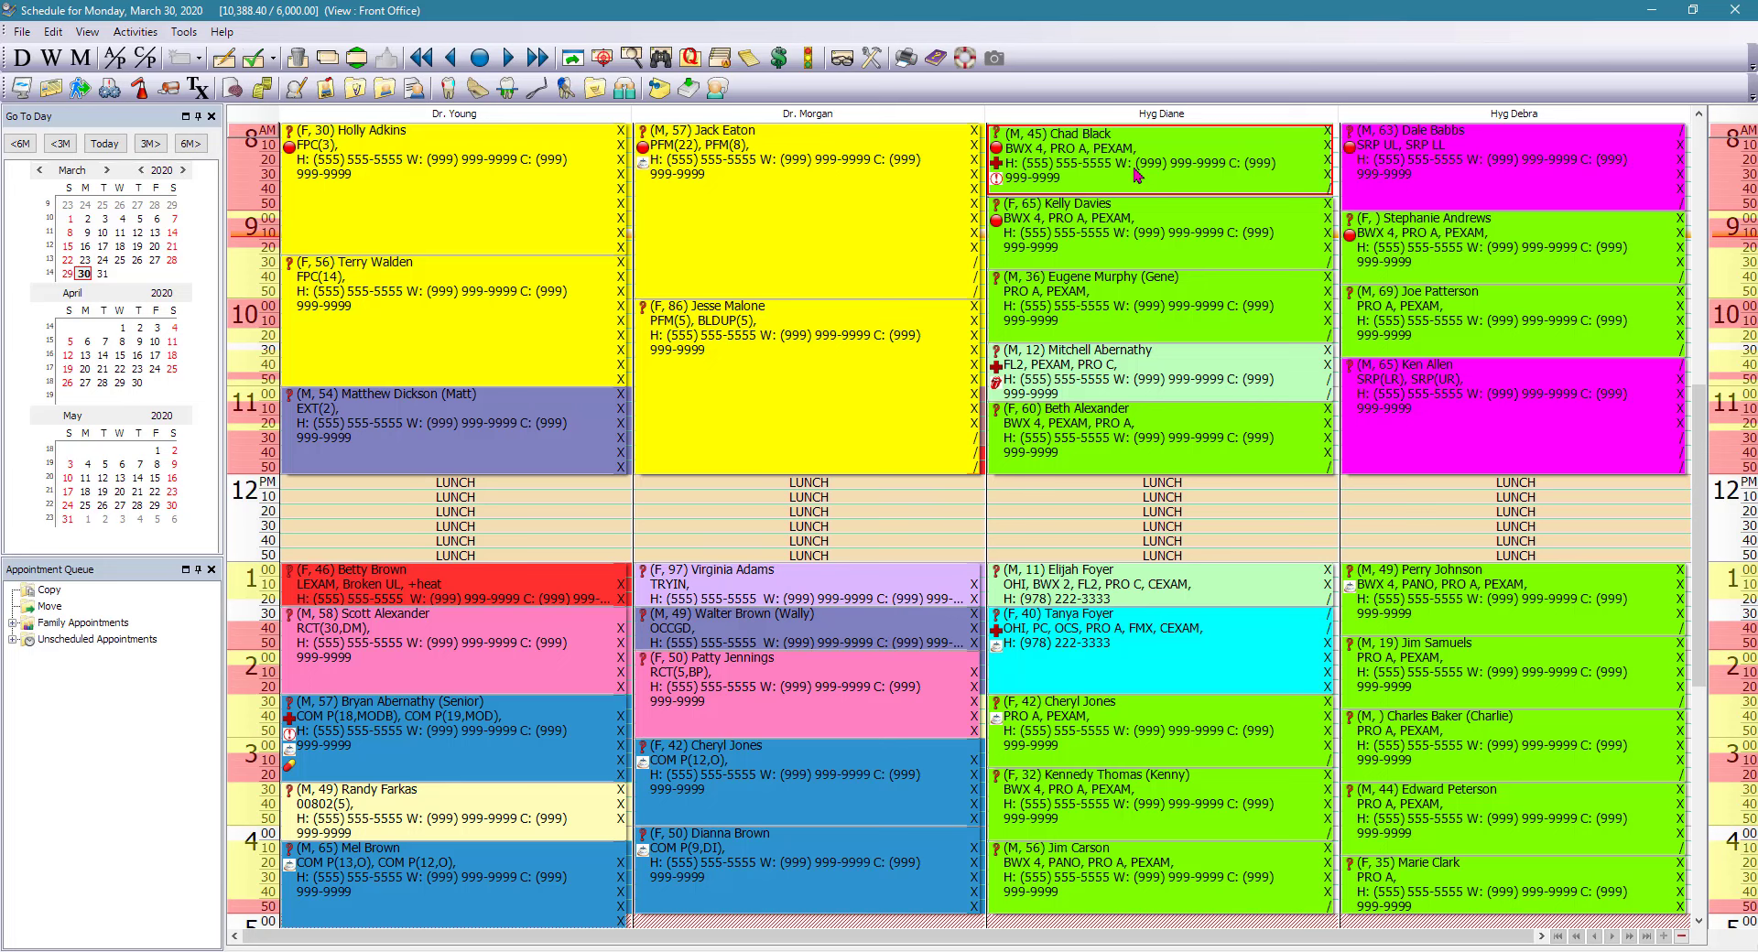
pyautogui.rightClick(1136, 174)
pyautogui.moveTo(1246, 431)
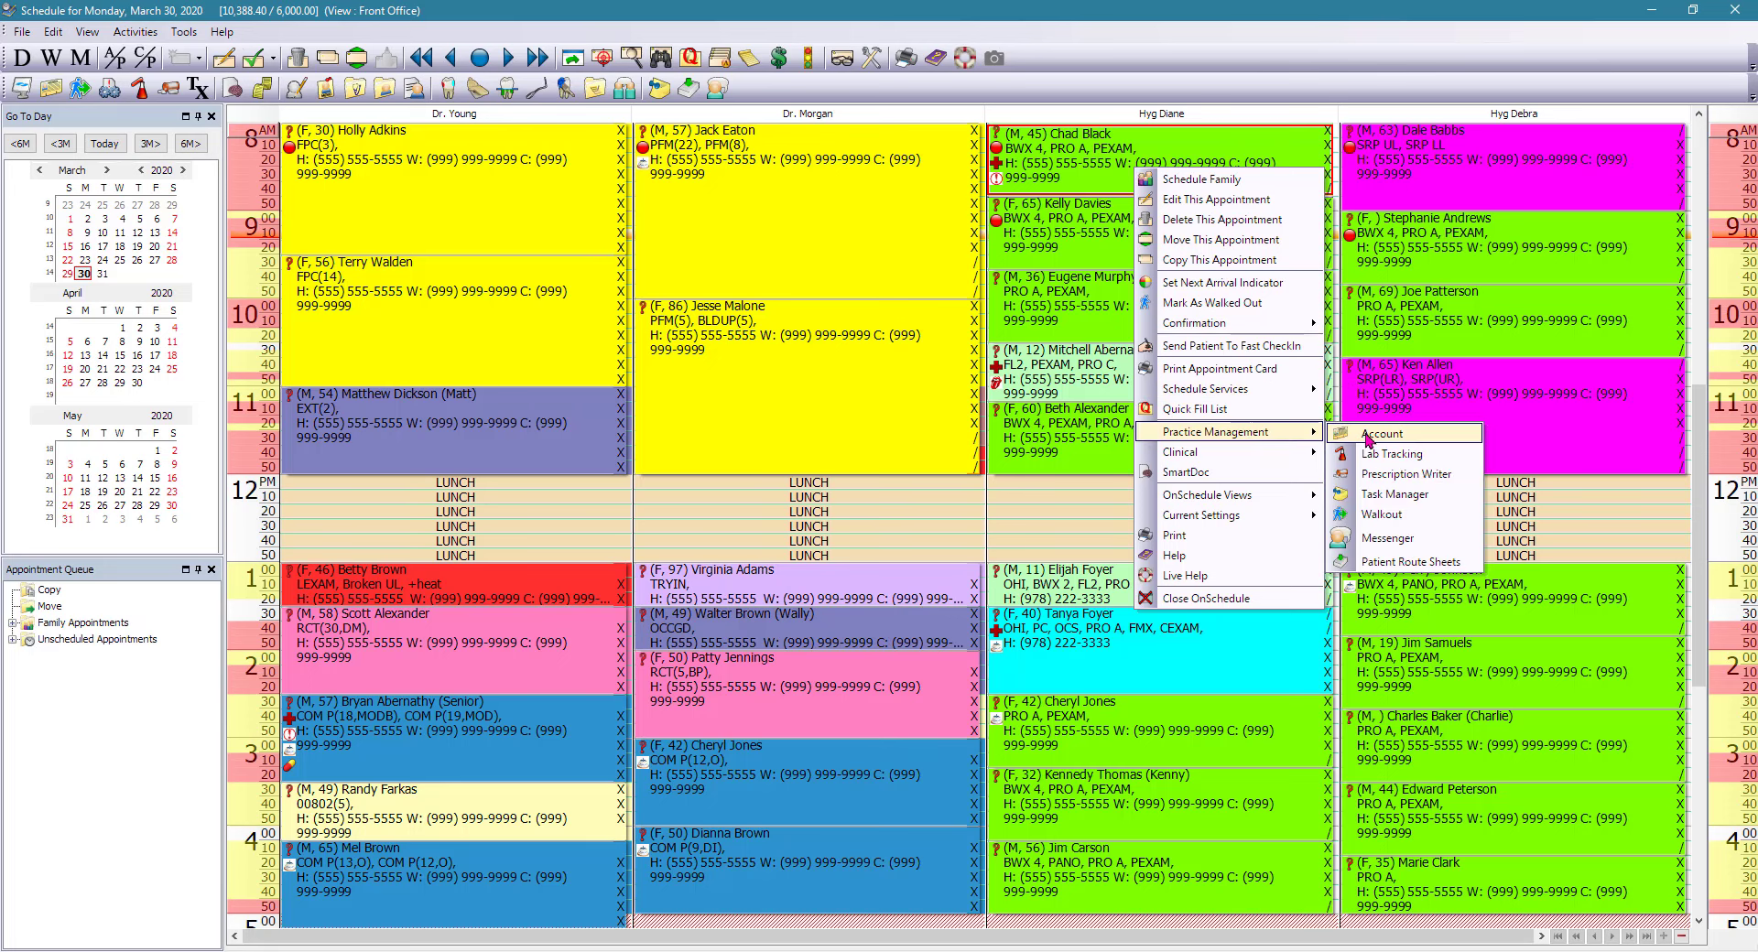
pyautogui.click(1383, 434)
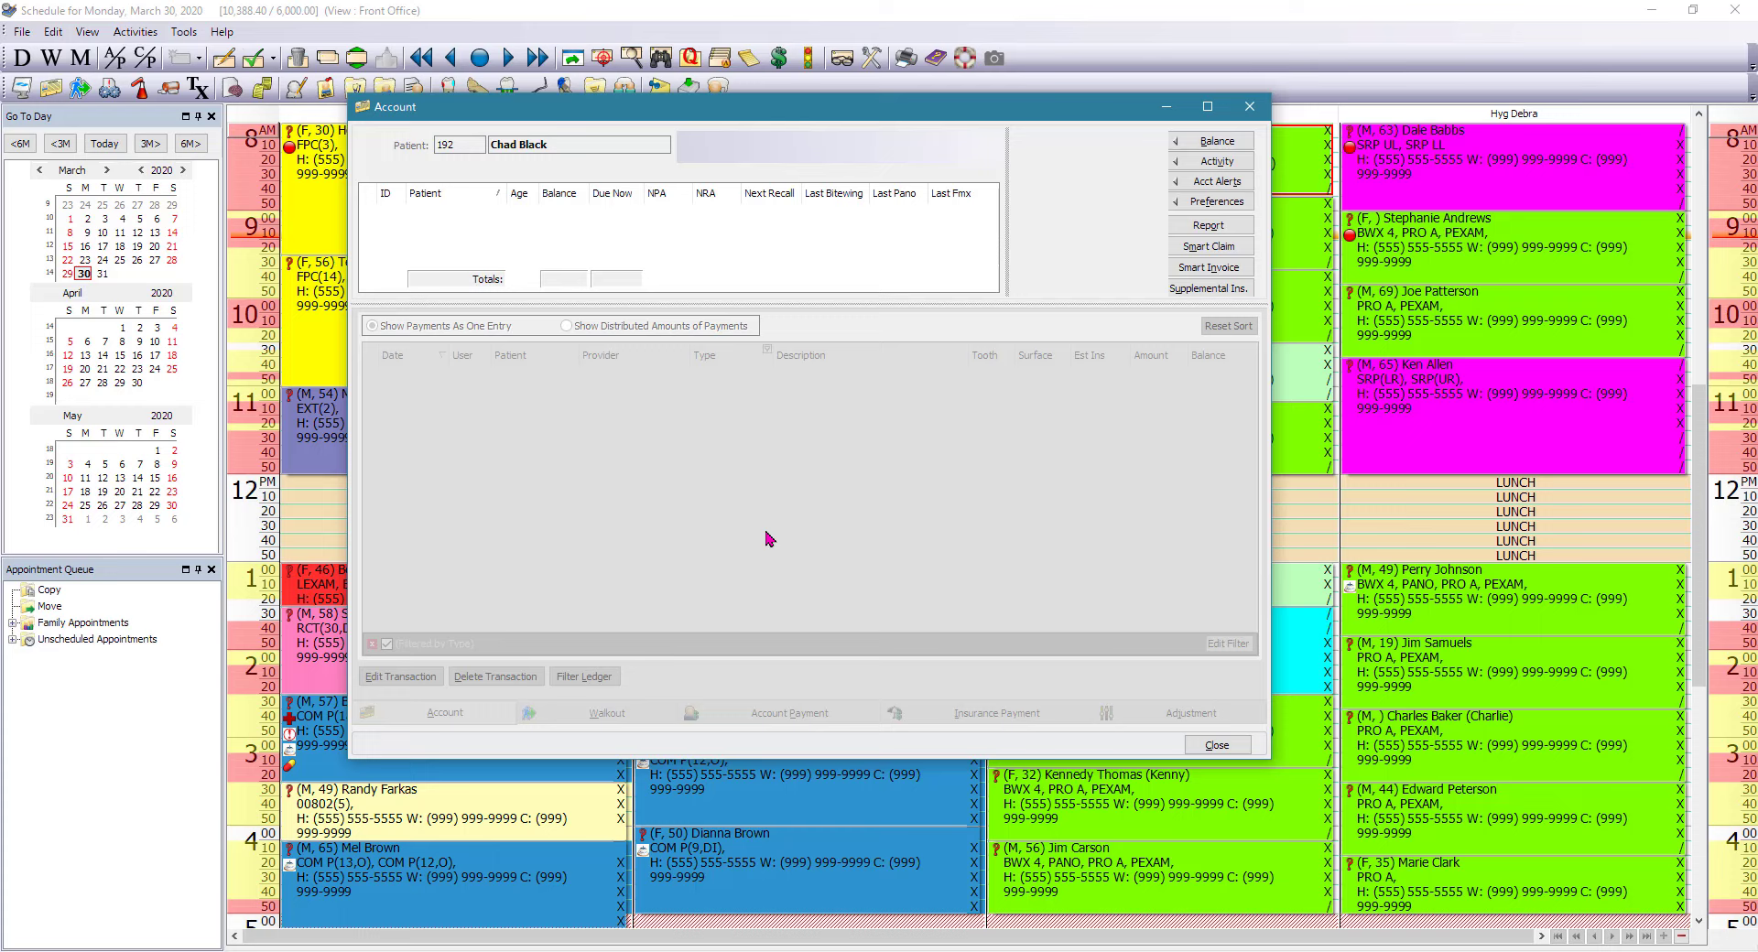
pyautogui.click(1110, 300)
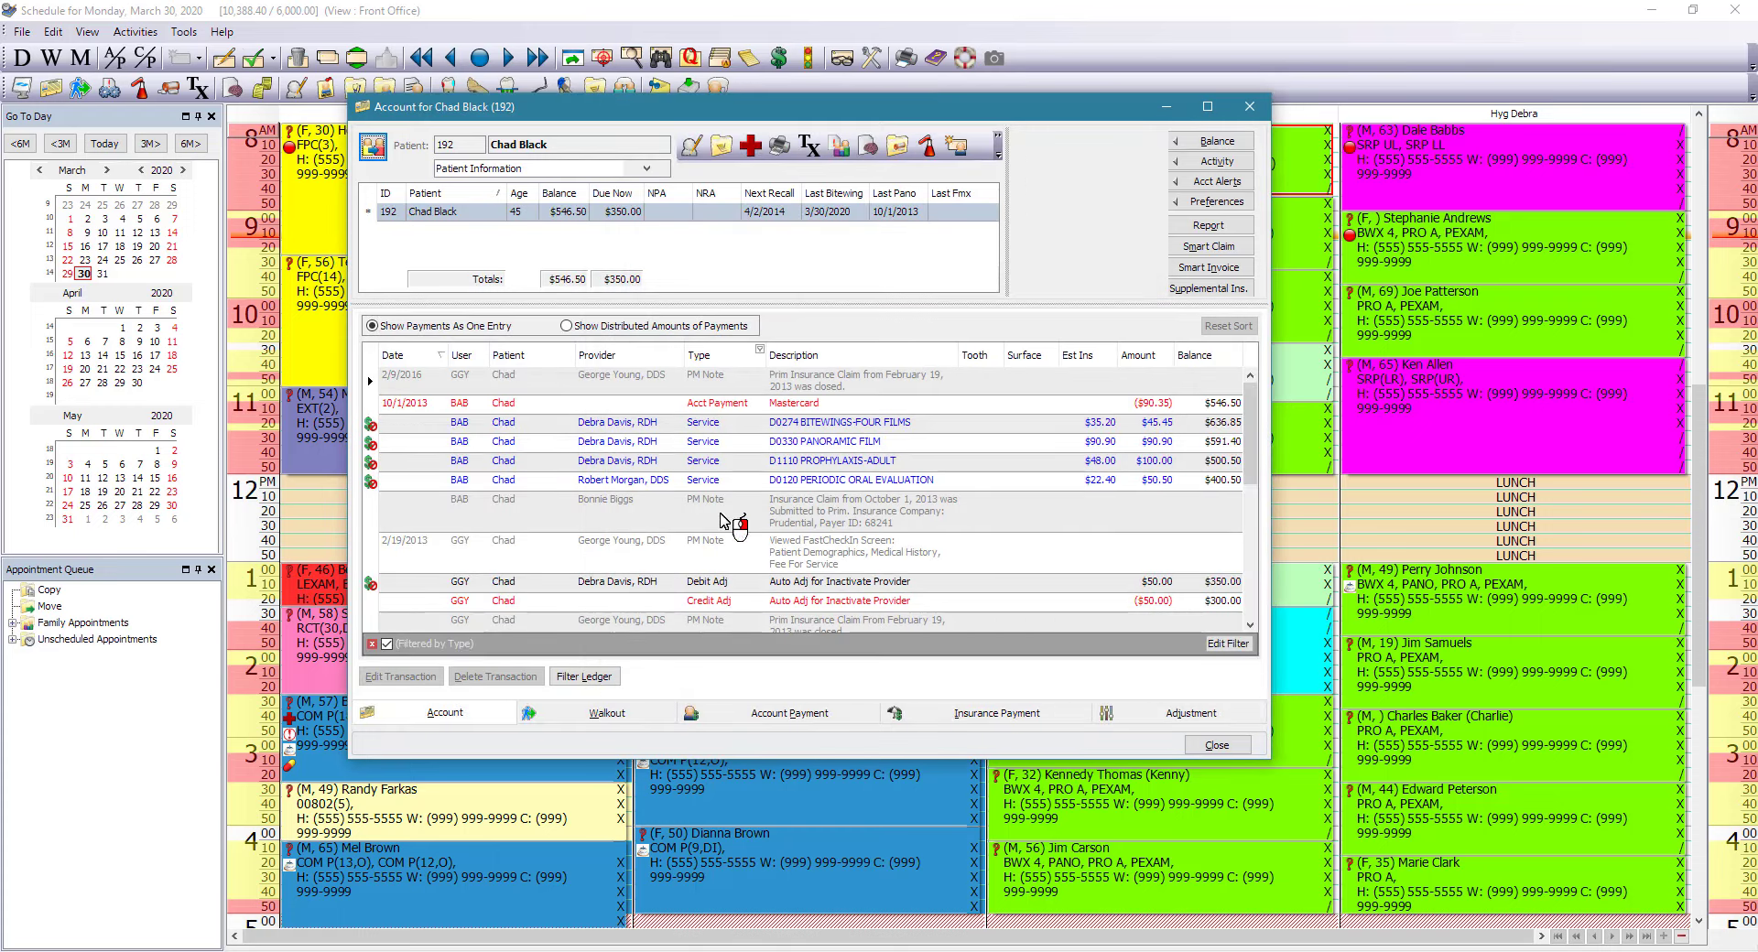
# Start a walkout and add the planned D0120 periodic oral evaluation and D1110 adult prophylaxis to it
pyautogui.click(577, 721)
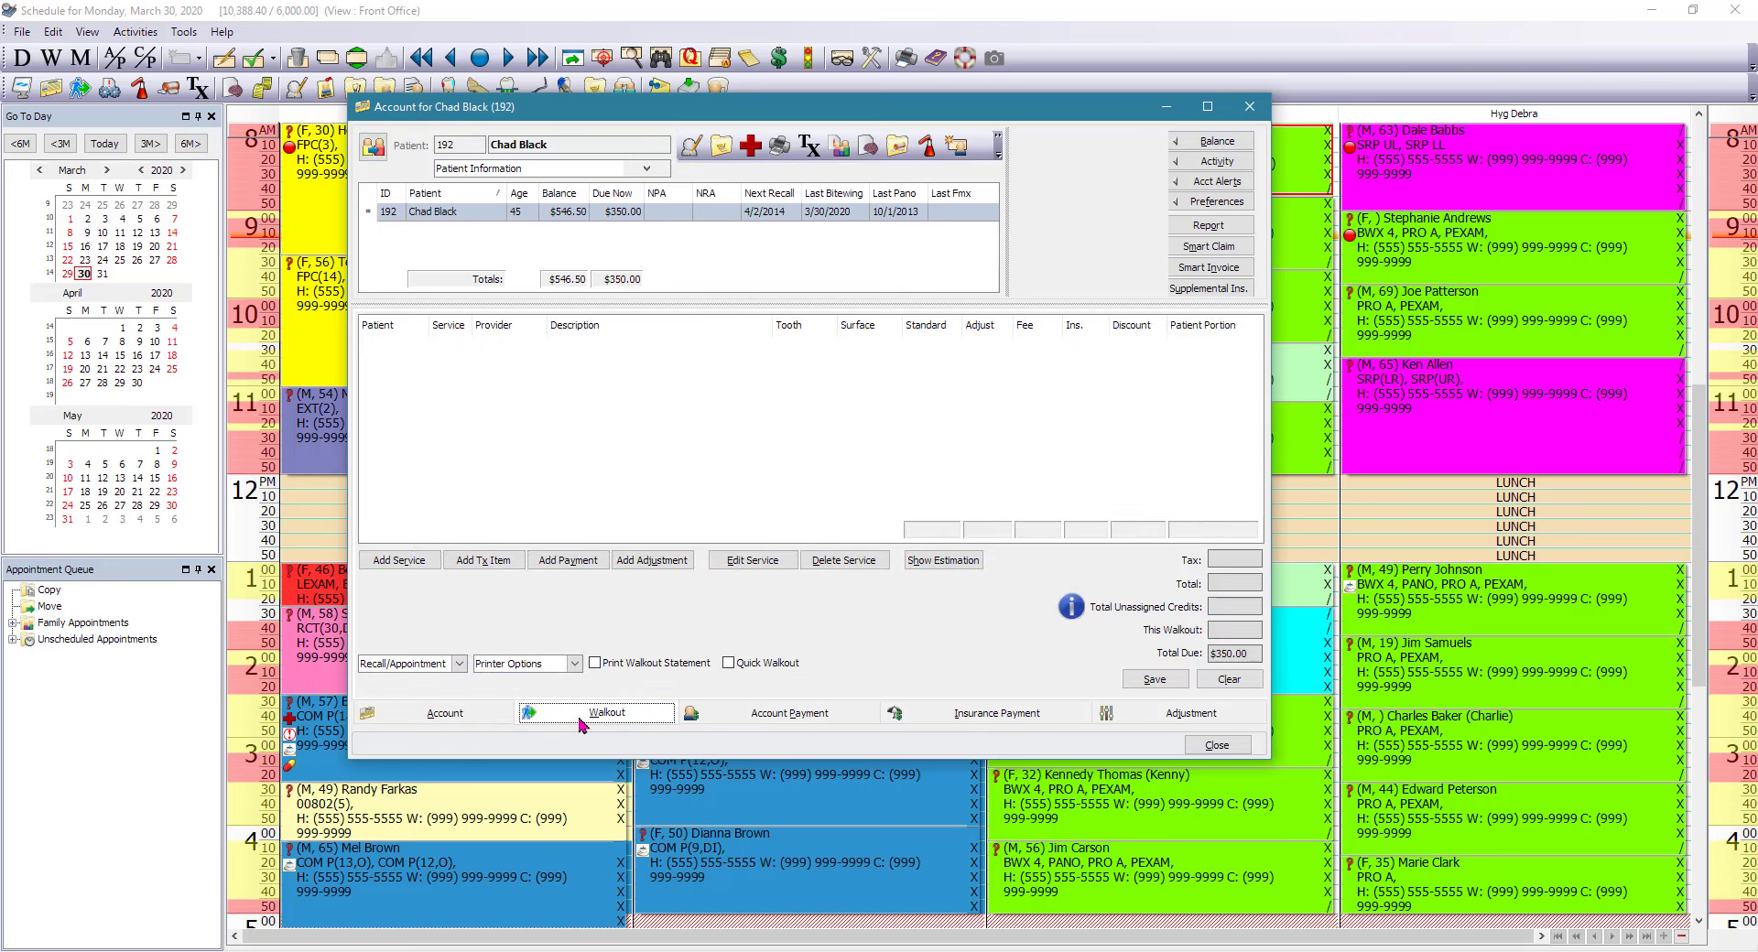
pyautogui.click(499, 563)
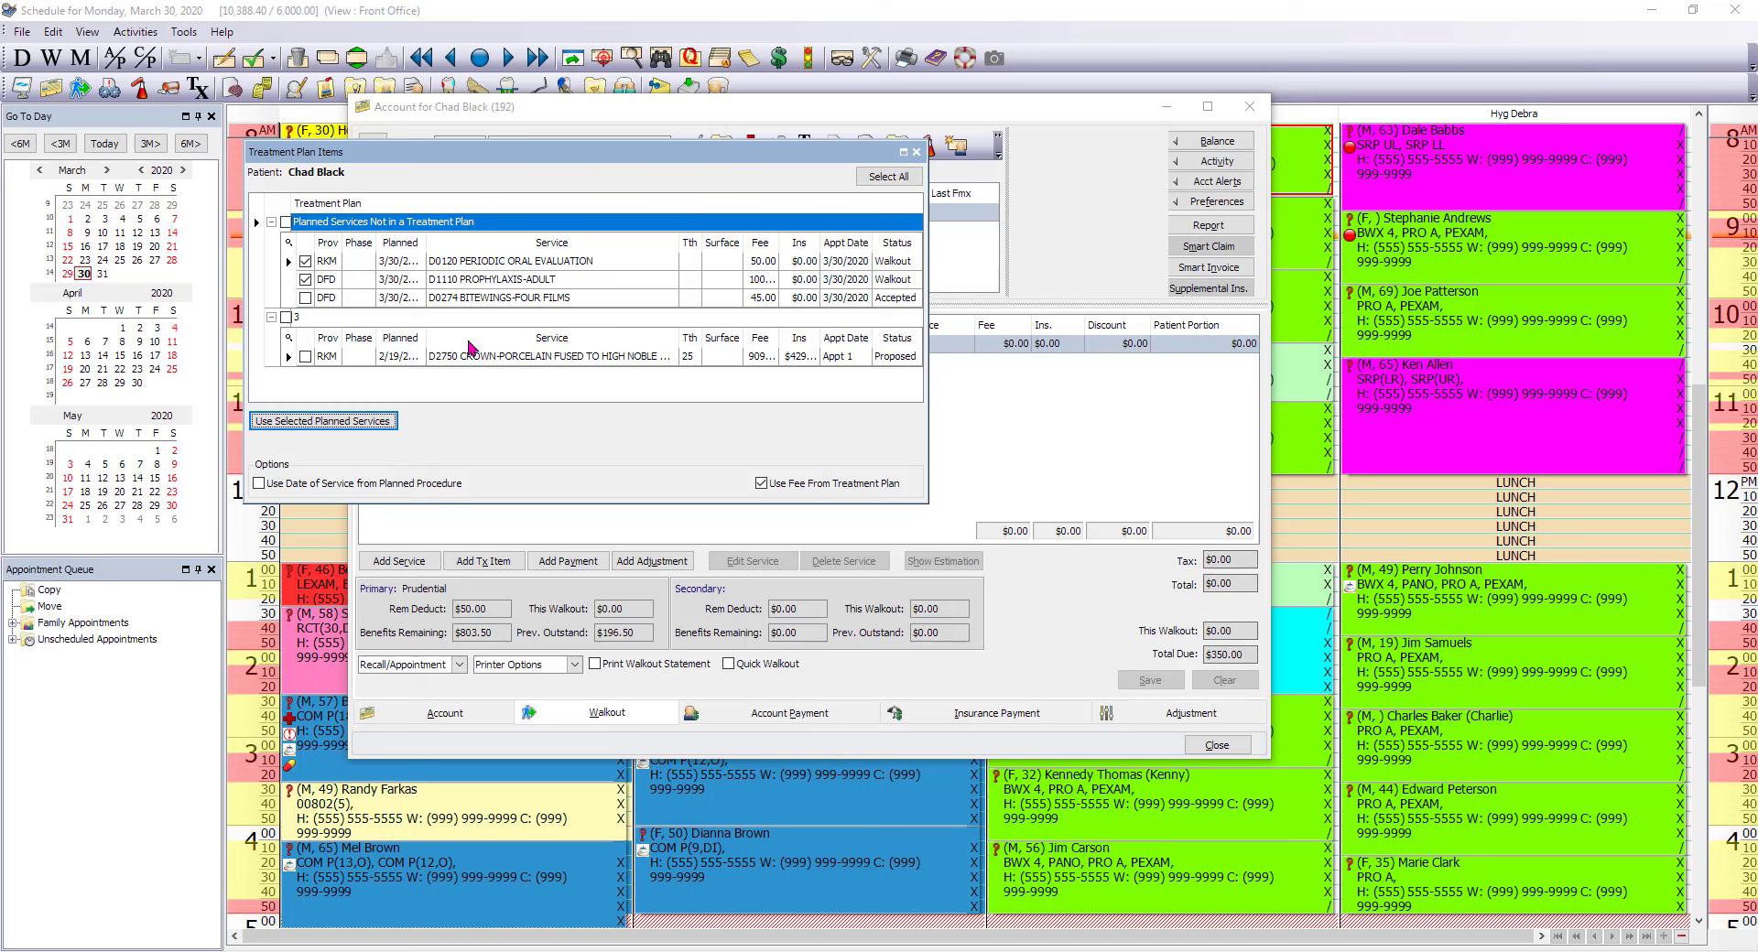
pyautogui.click(298, 422)
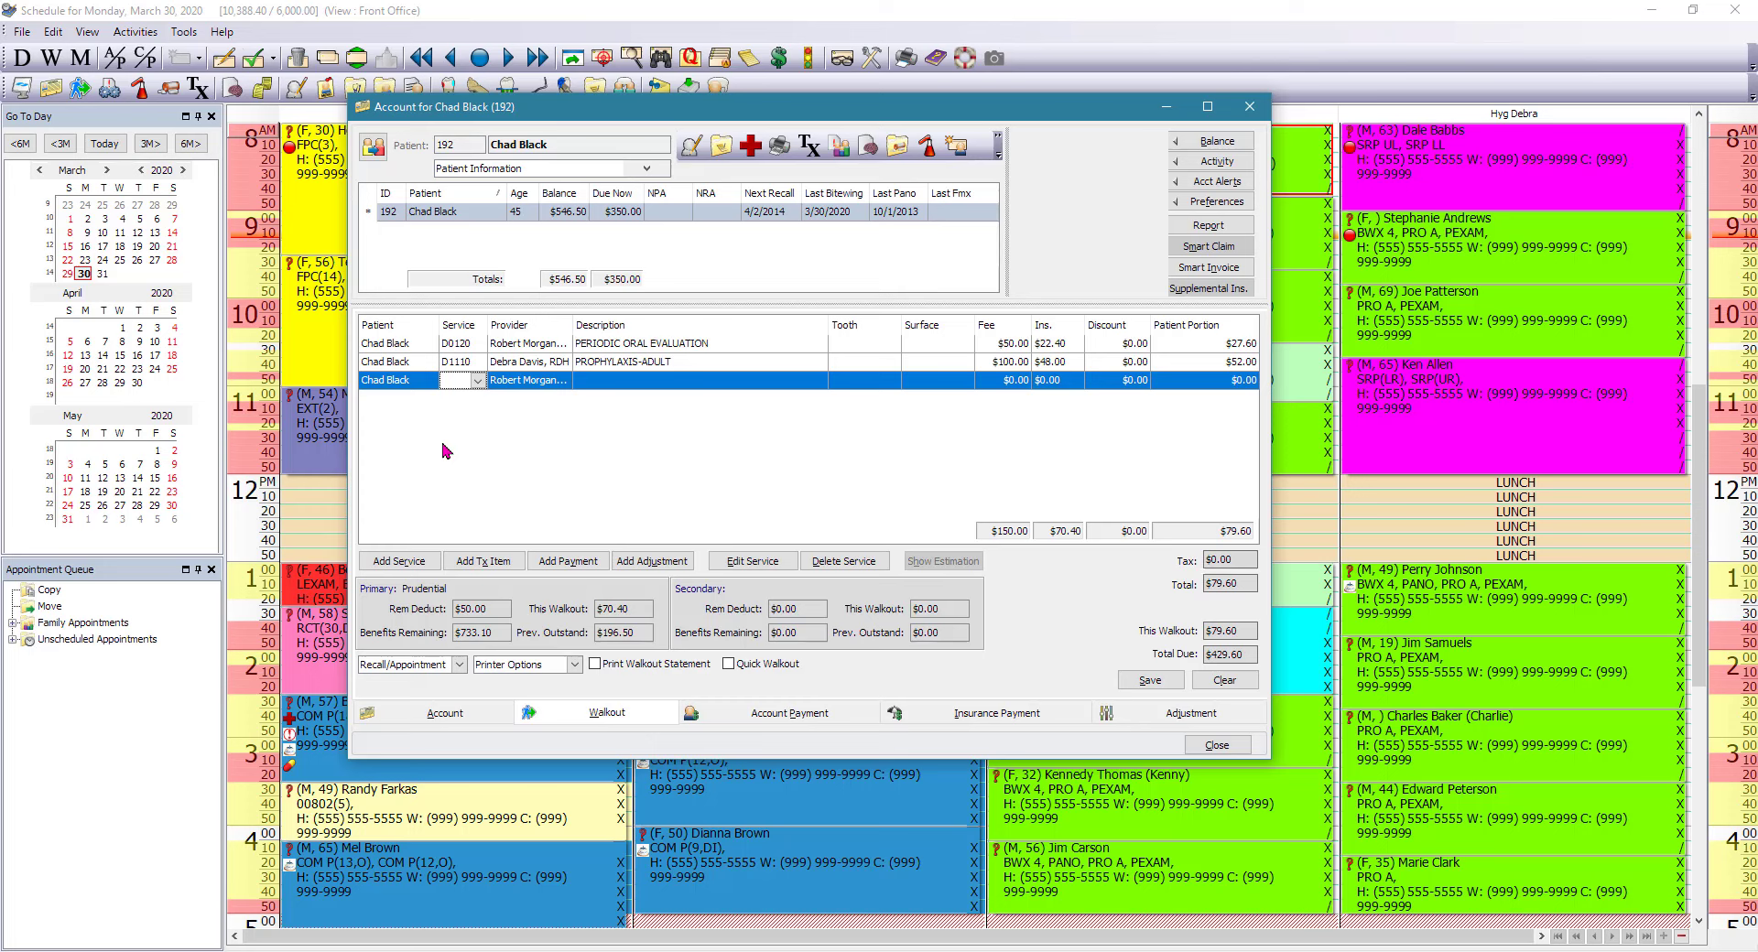
# Save and process the walkout, accepting the insurance questions with the claim set to Submit Electronically
pyautogui.click(1149, 682)
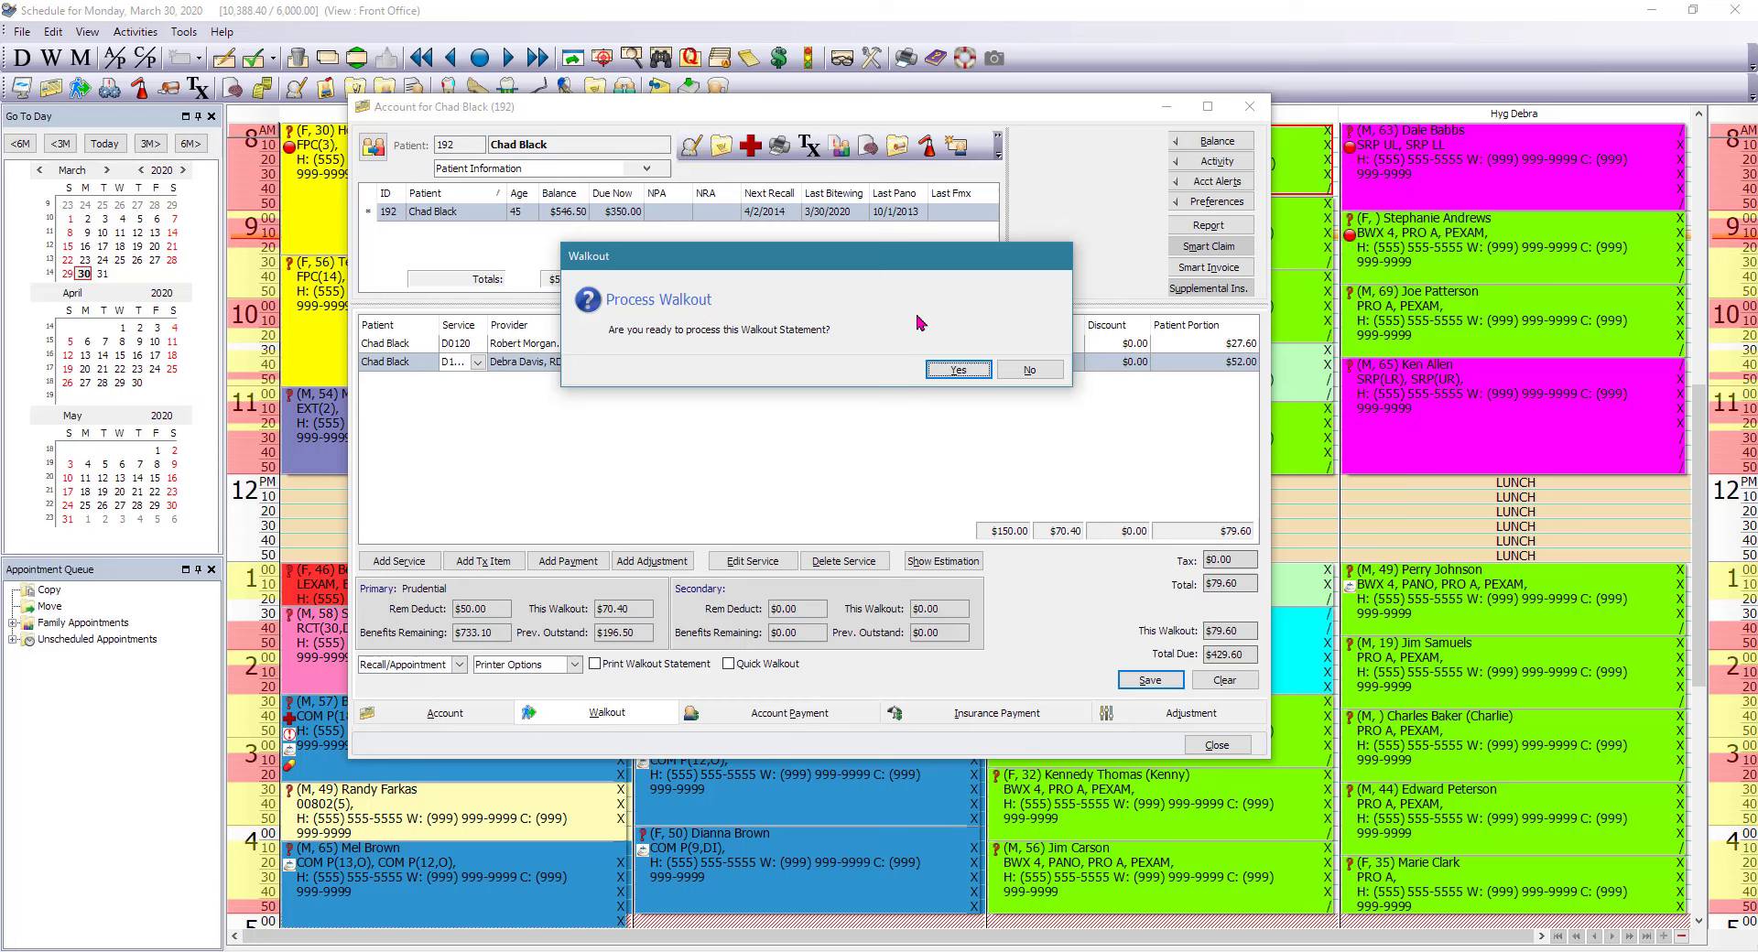
pyautogui.click(962, 371)
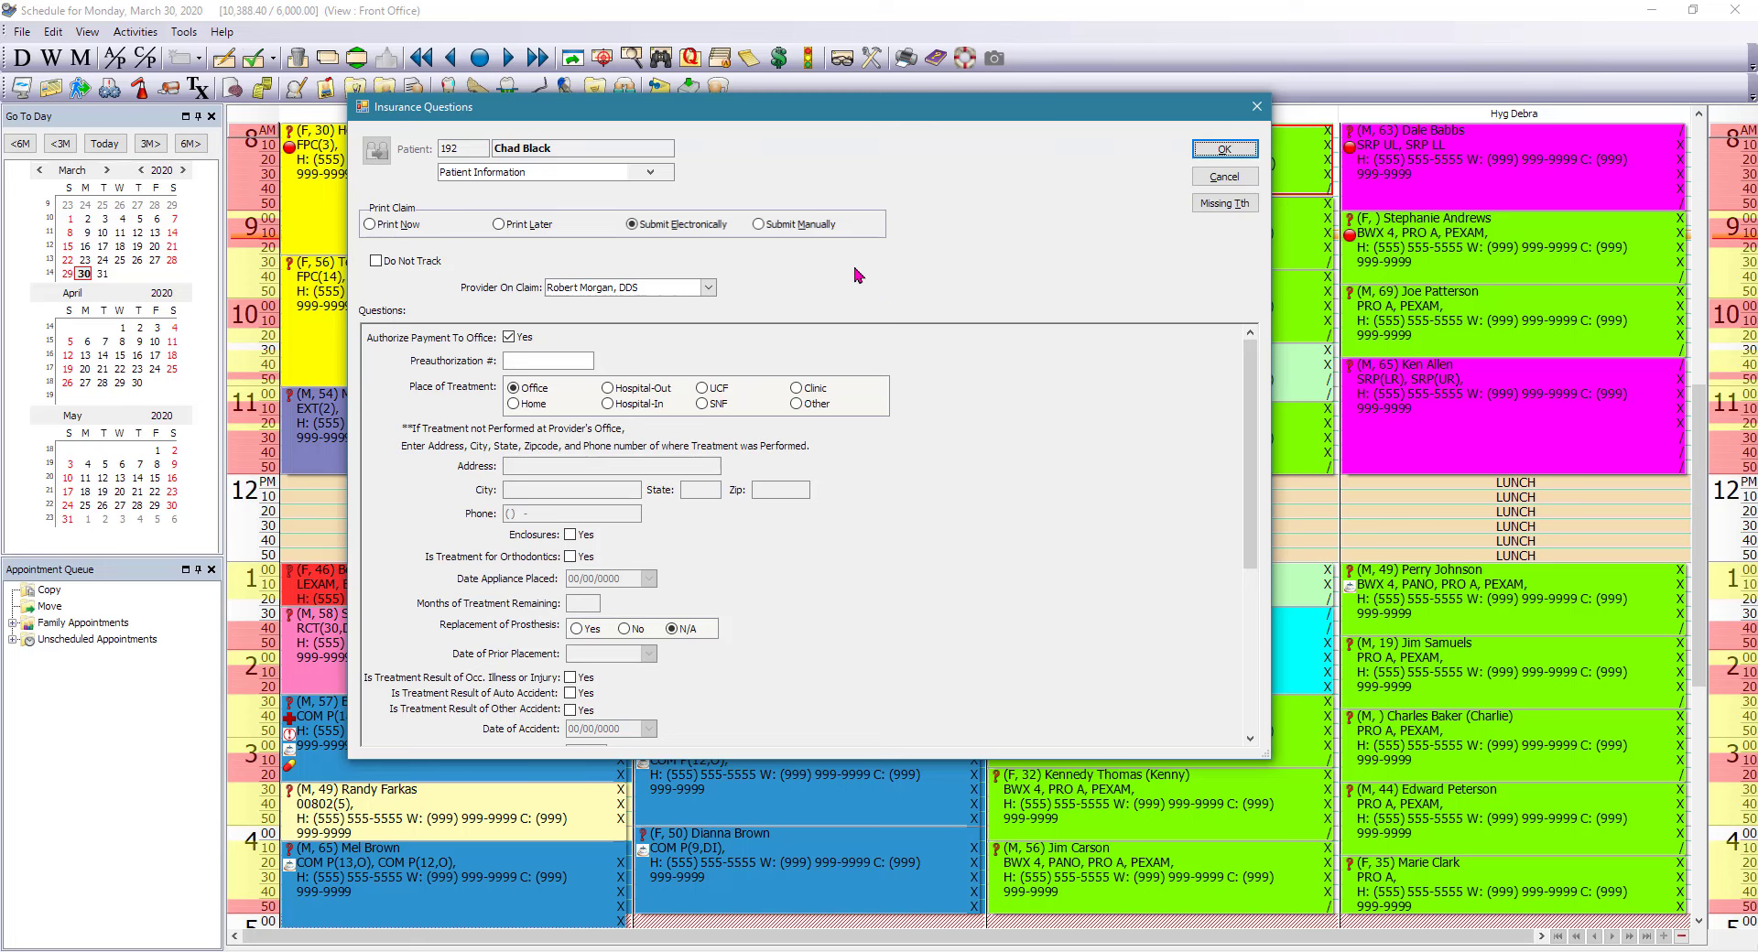
pyautogui.click(1227, 149)
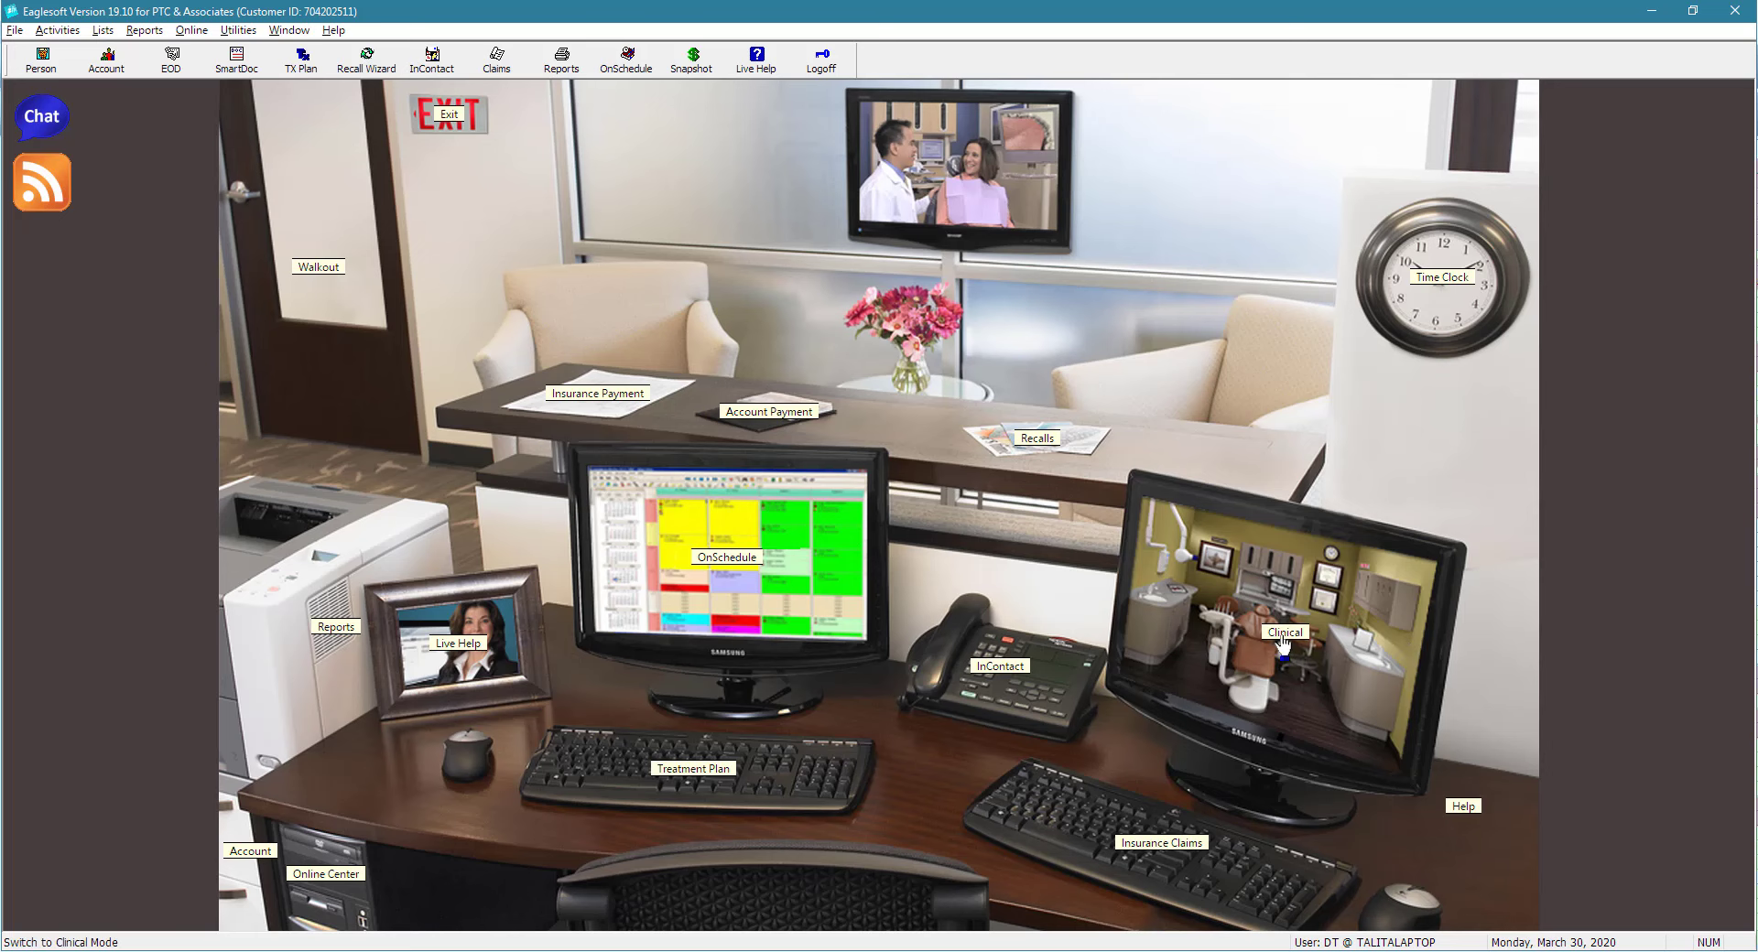
# Switch to Clinical mode and view the current patient's chart and note history, dismissing the patient alerts and closing each window
pyautogui.click(1283, 644)
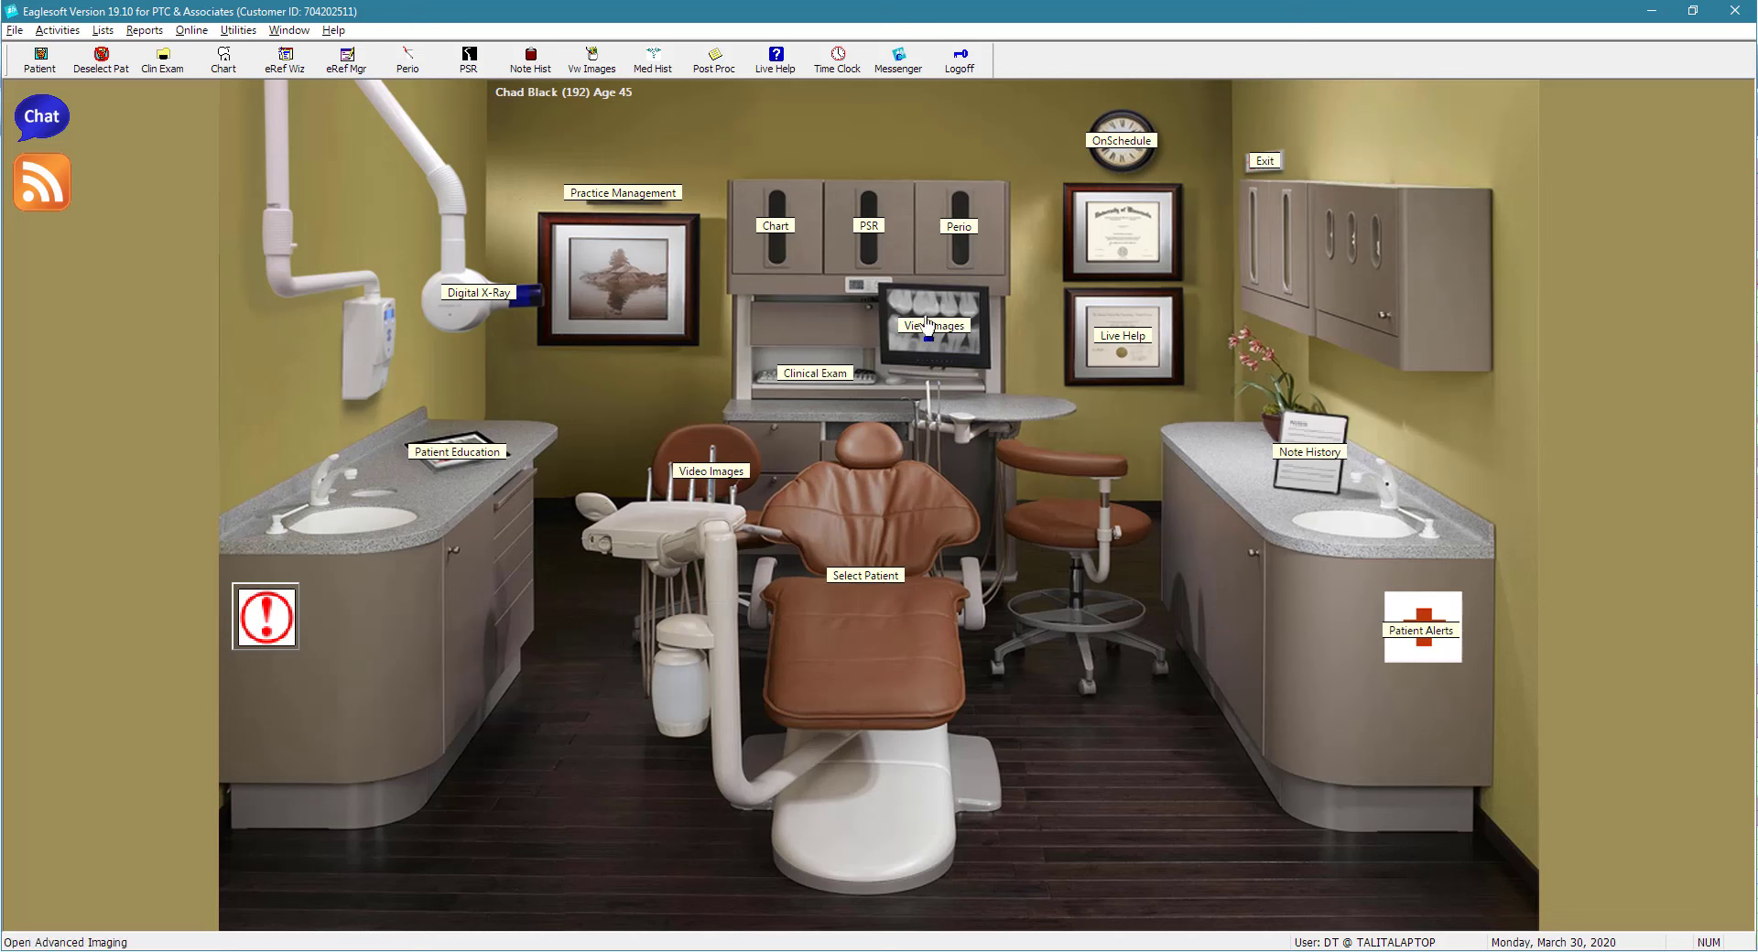
pyautogui.click(783, 232)
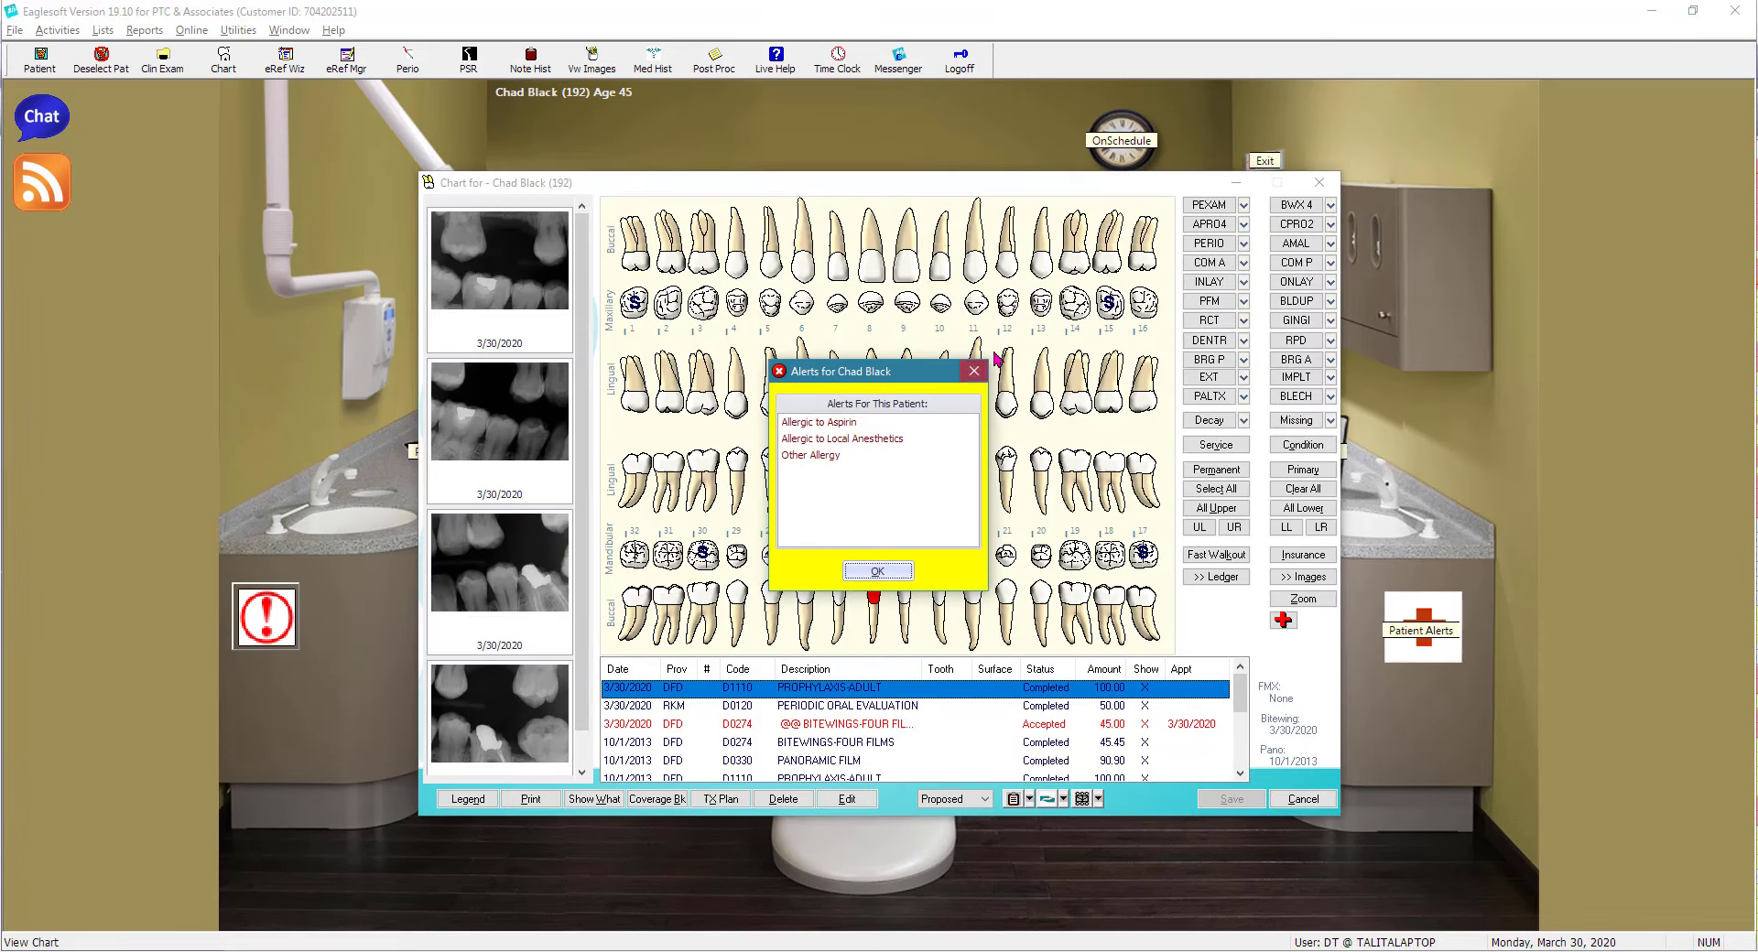
pyautogui.click(973, 371)
pyautogui.click(1319, 183)
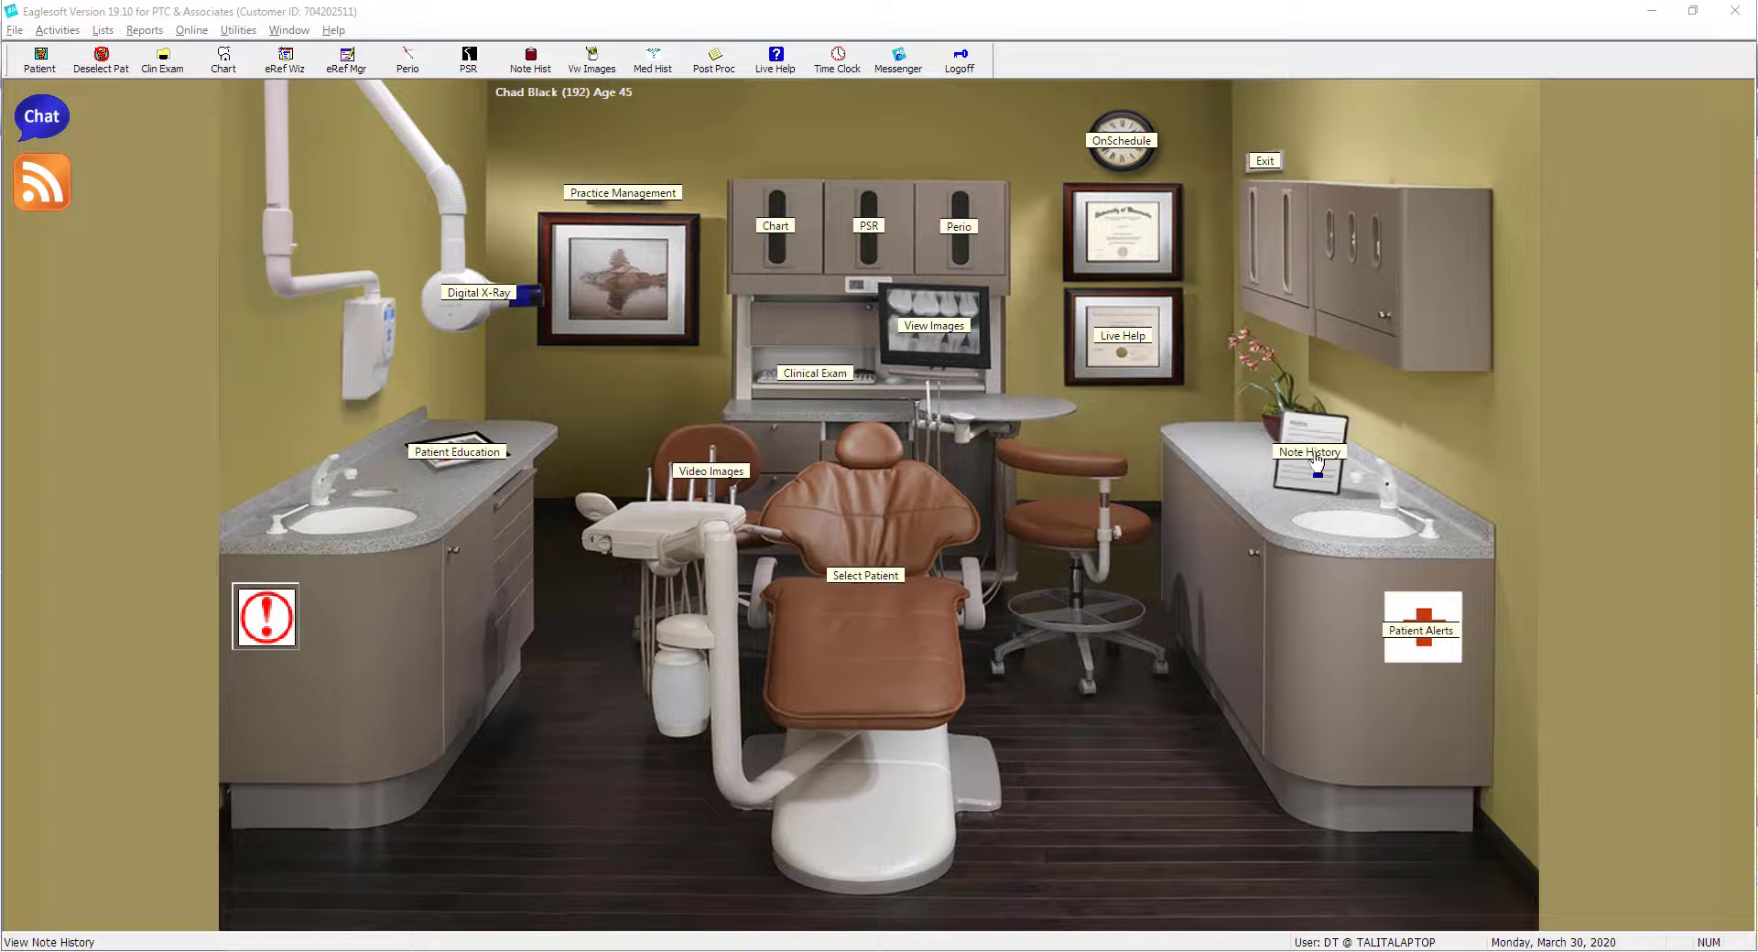
pyautogui.click(1316, 461)
pyautogui.click(1705, 81)
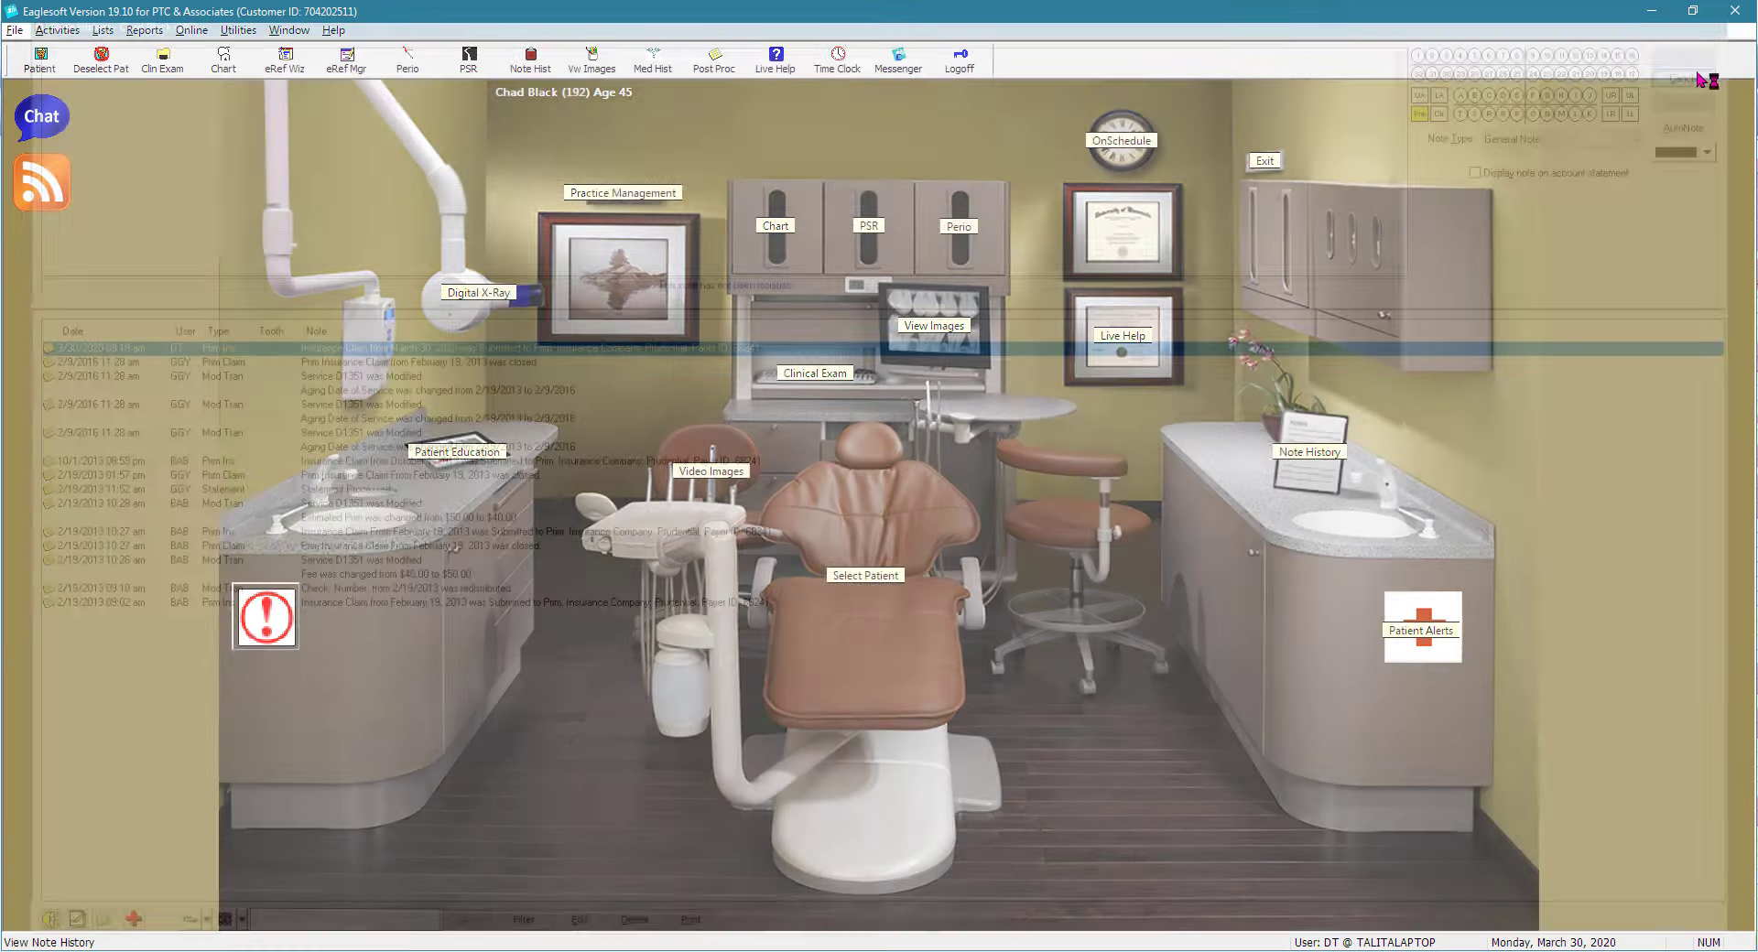
# Return to Practice Management mode by way of OnSchedule, and log off and exit Eaglesoft
pyautogui.click(1133, 149)
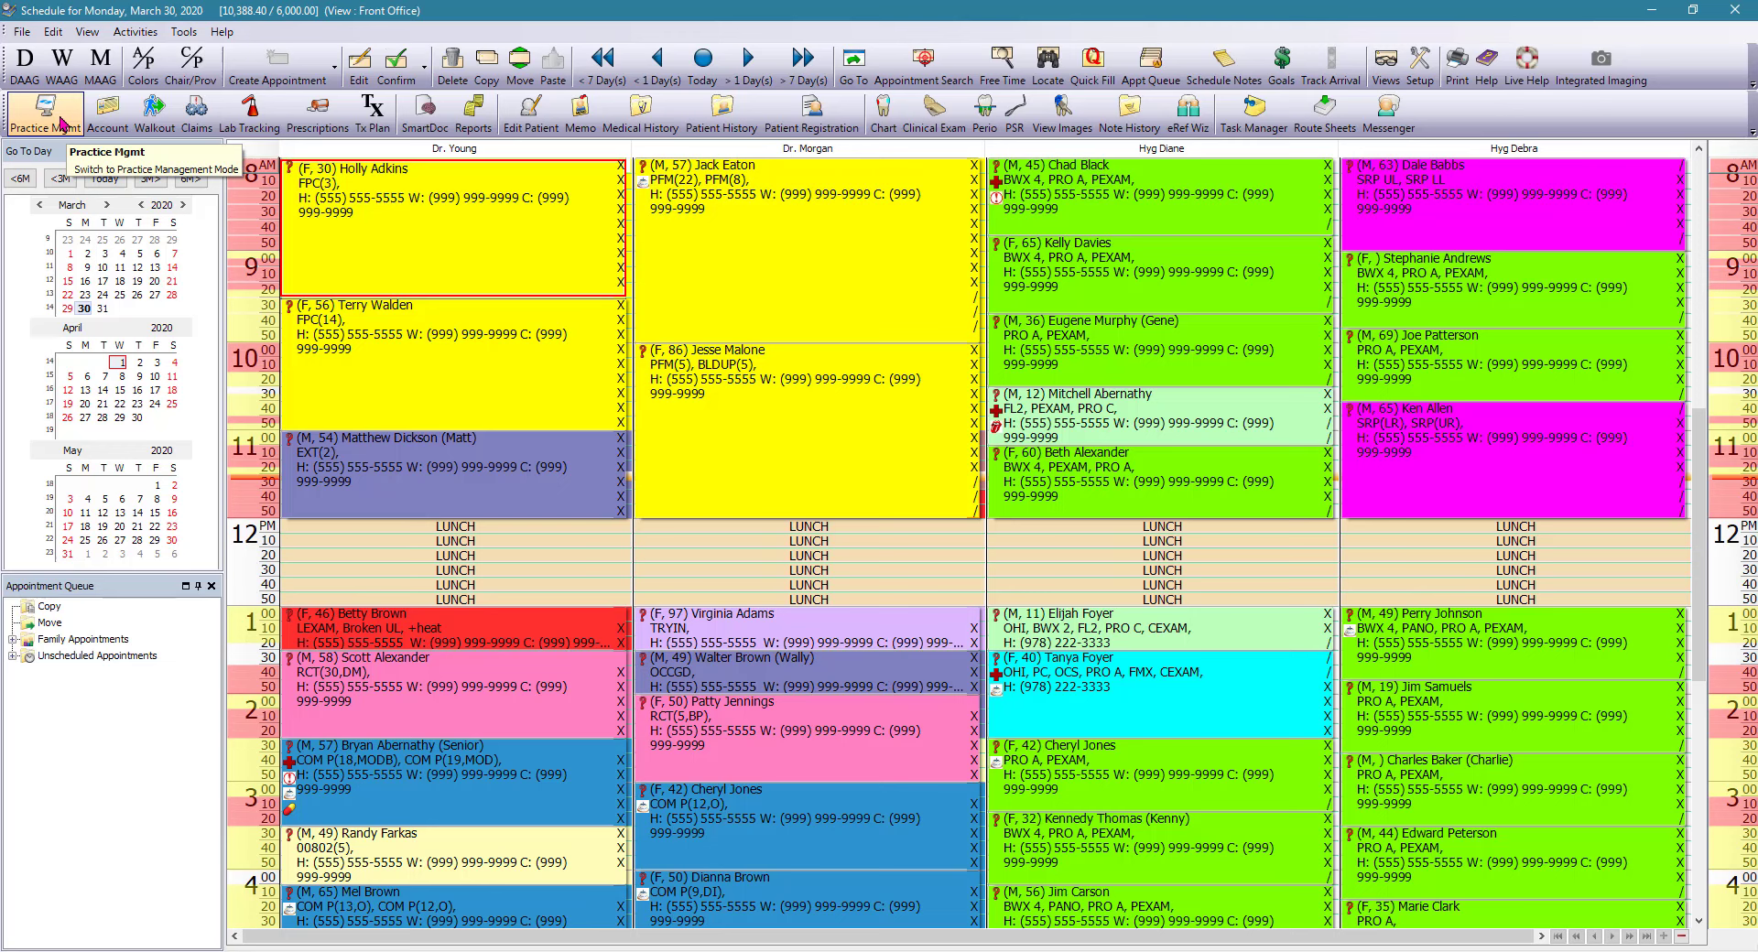
pyautogui.click(56, 124)
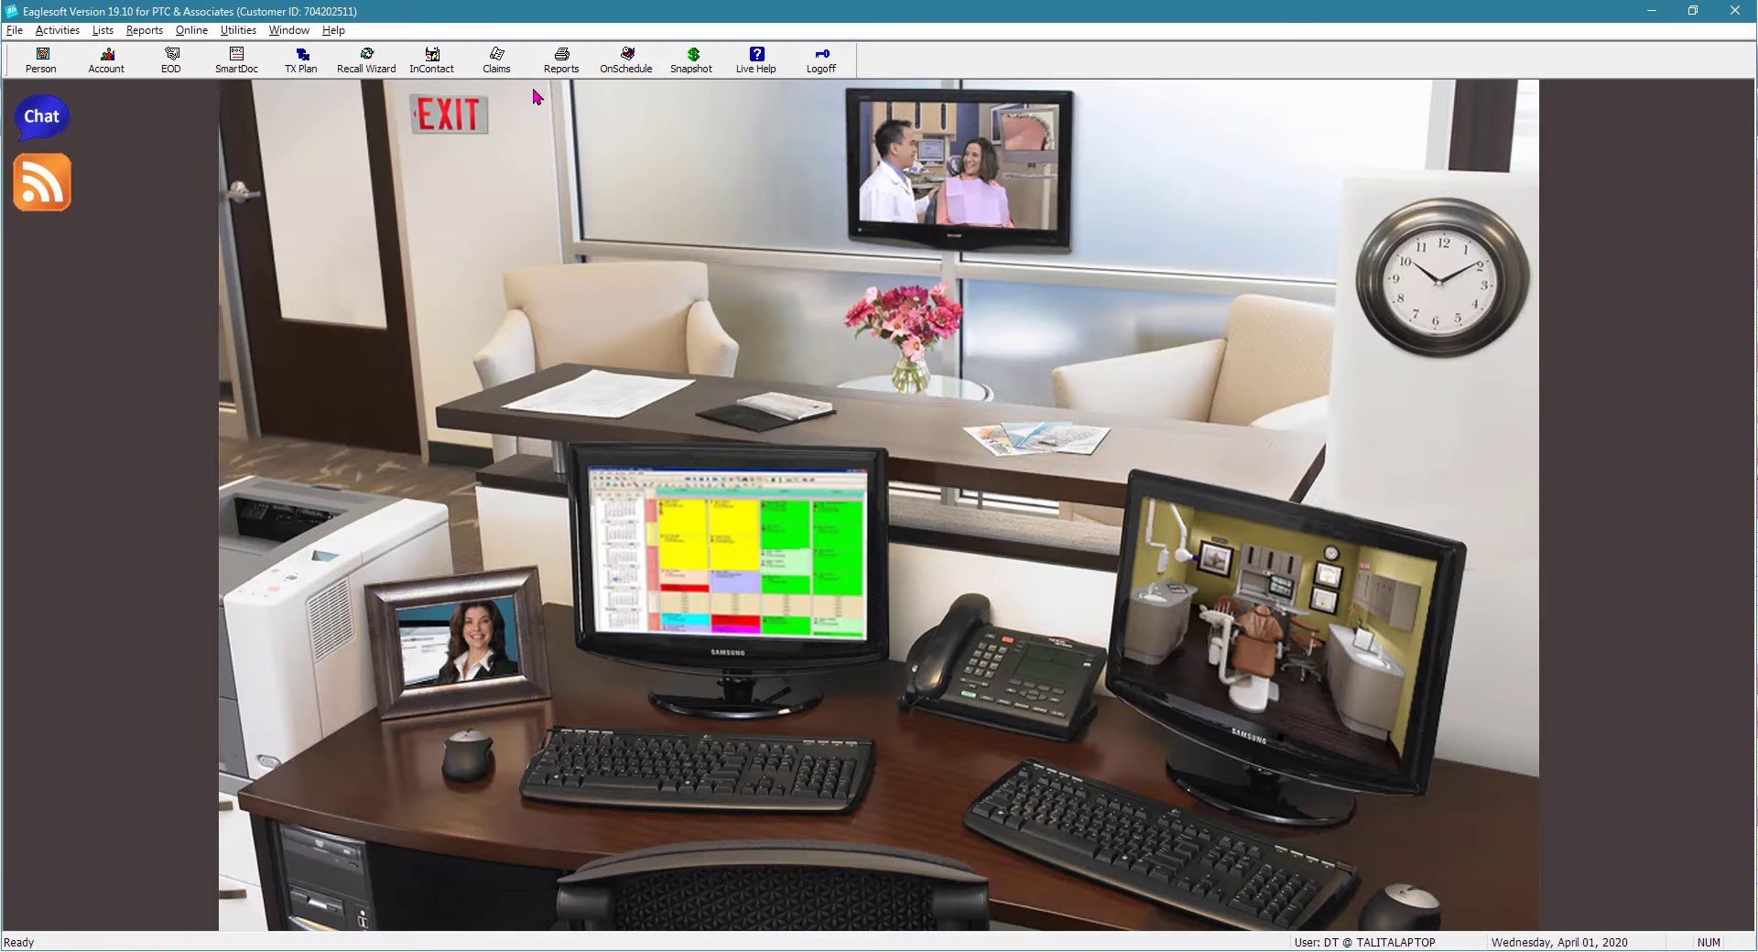
pyautogui.click(821, 61)
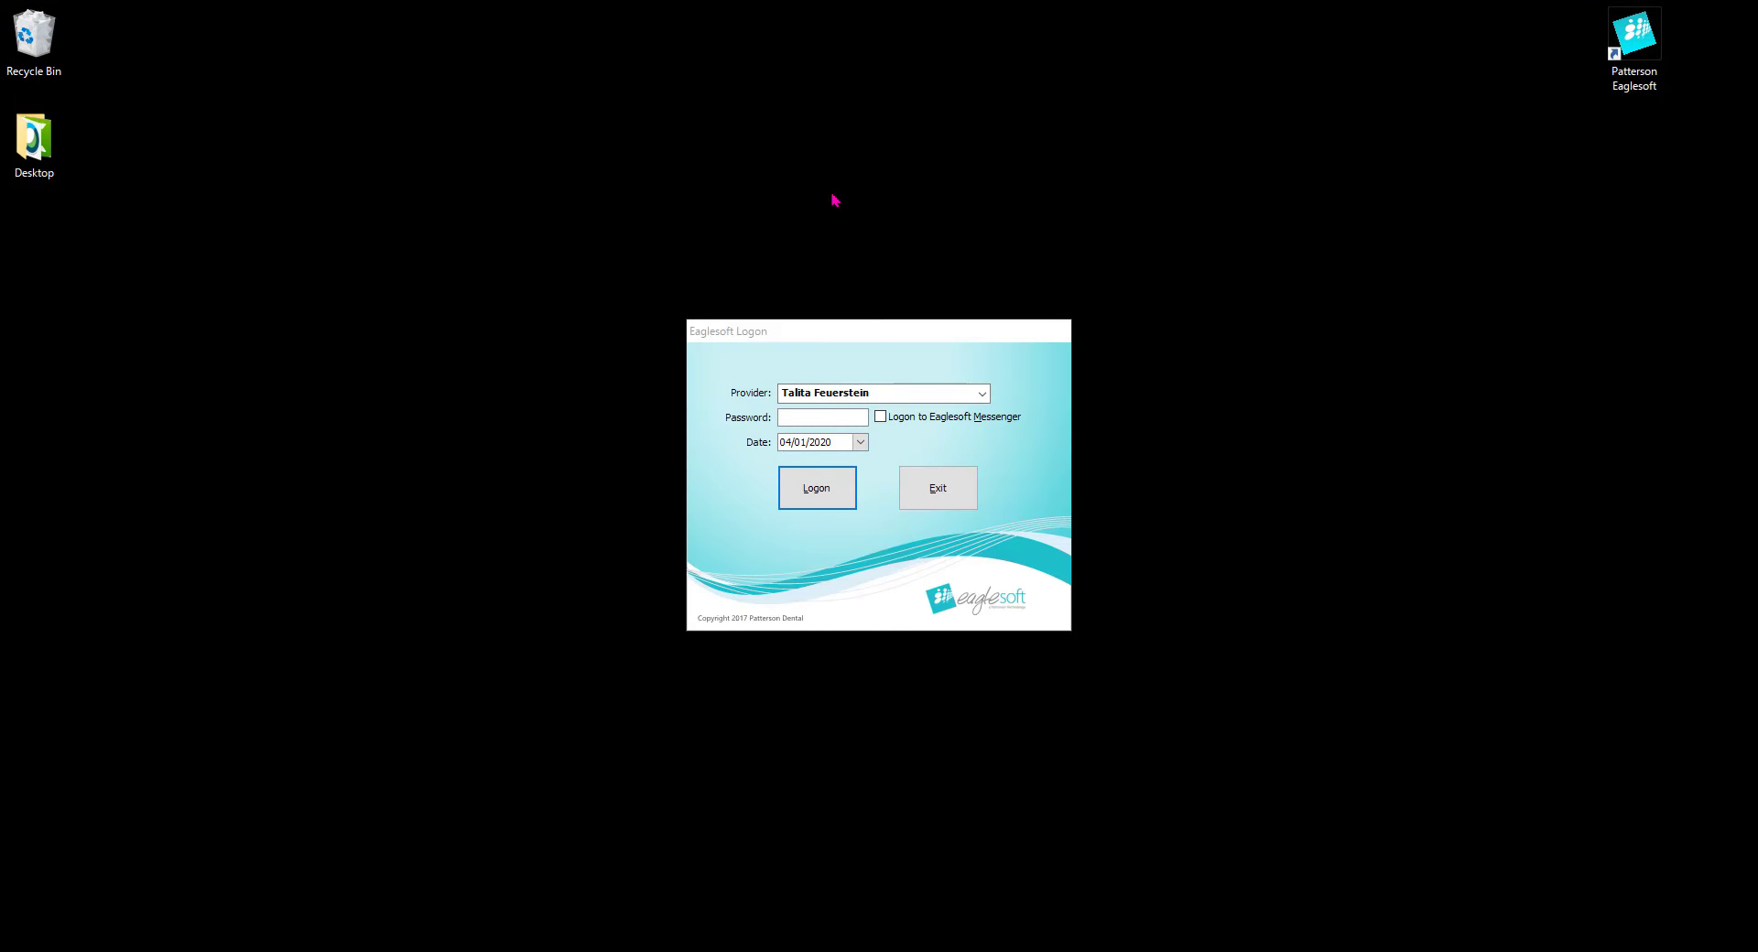
pyautogui.click(961, 493)
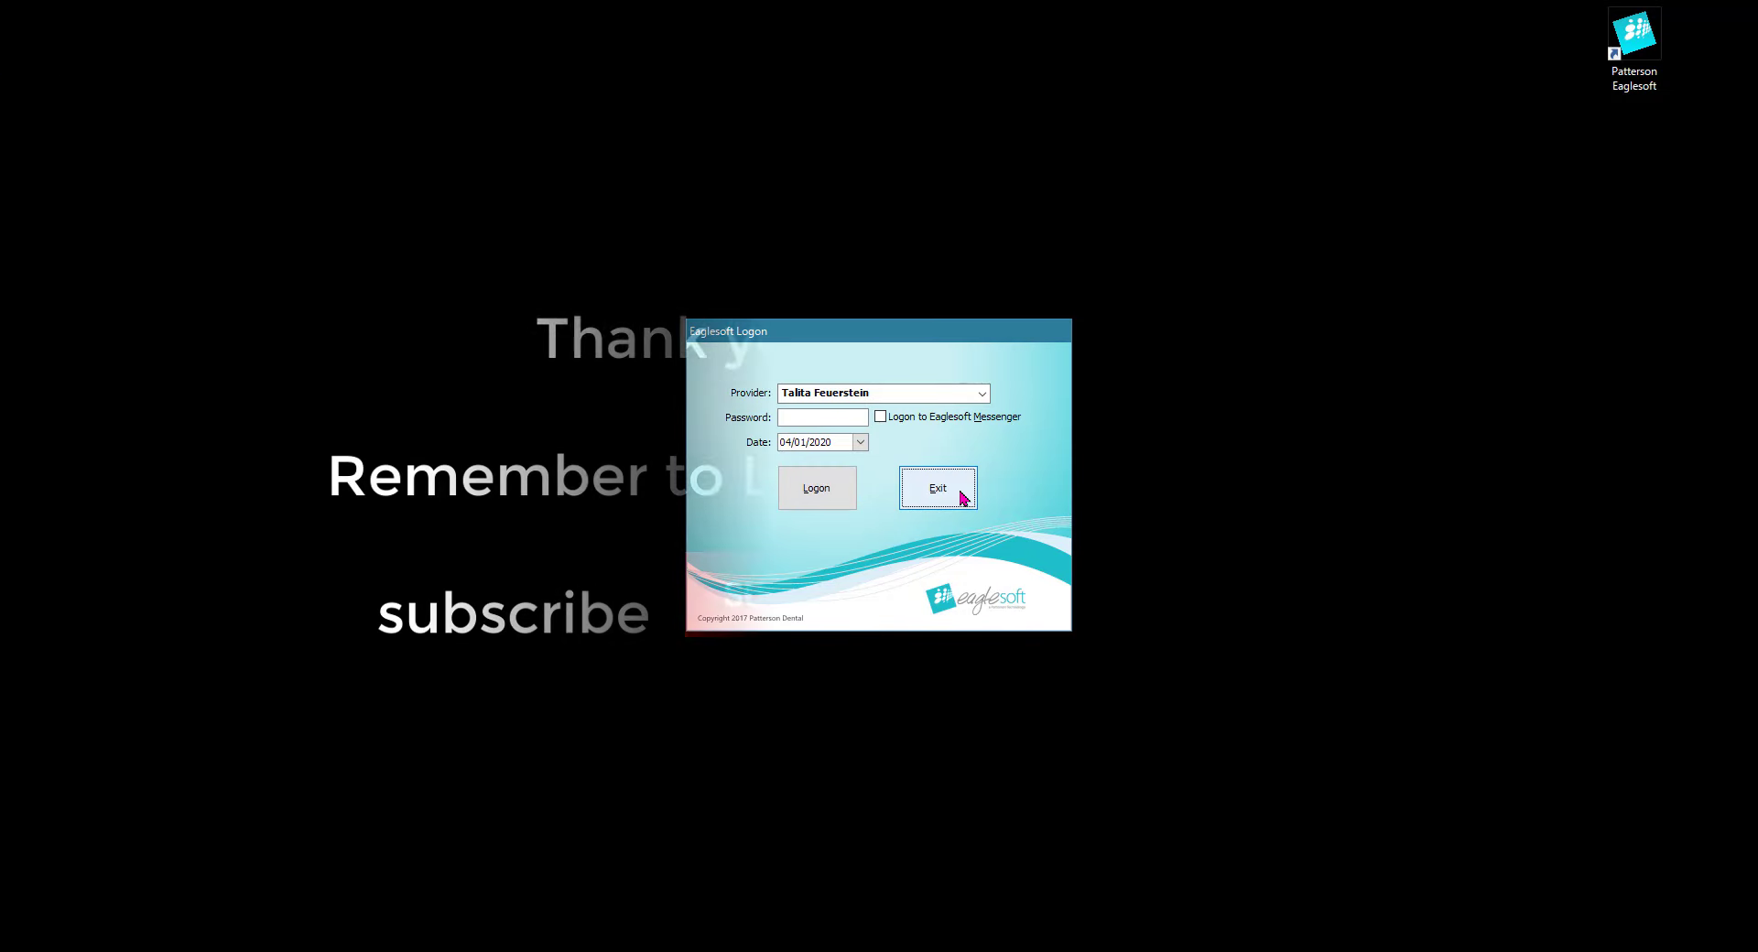